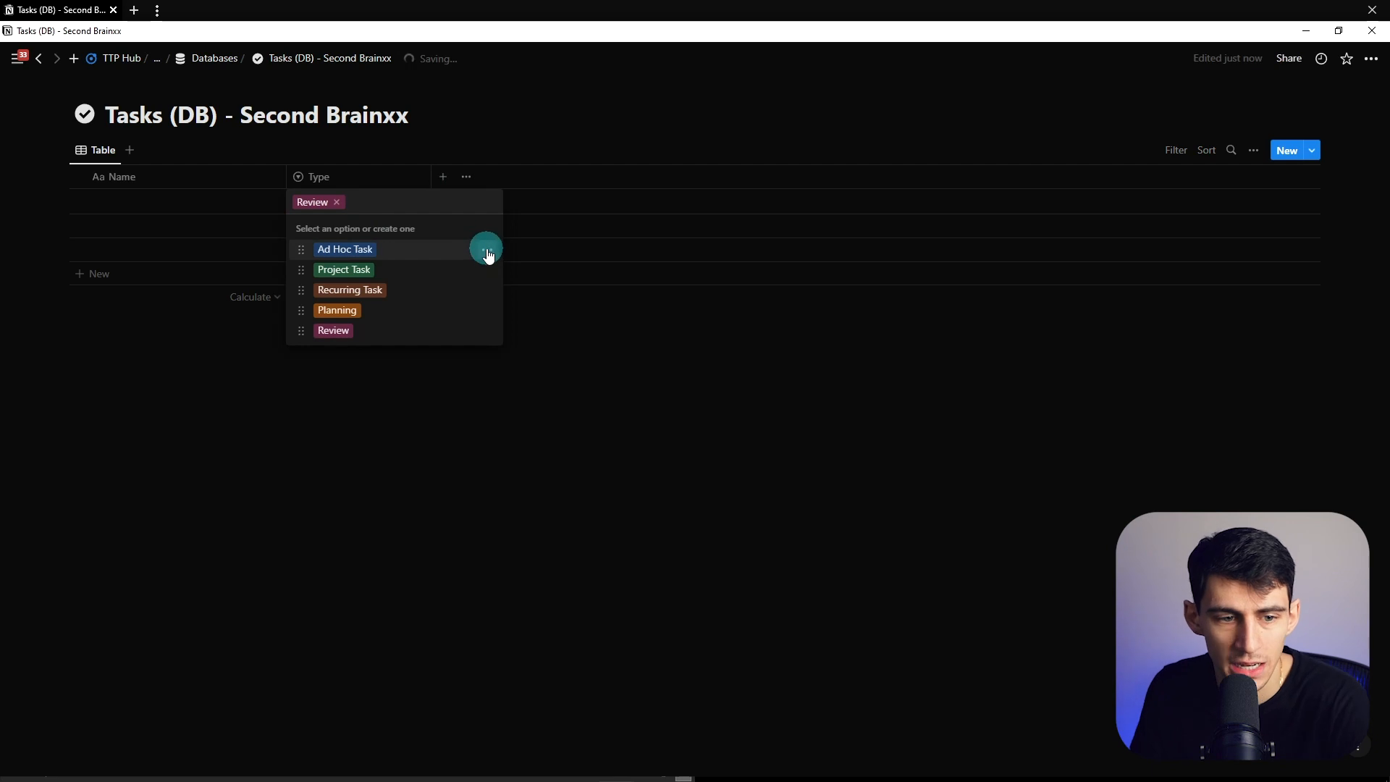
- Recolor the Ad Hoc Task, Project Task and Recurring Task options of the Type property to red
left_click(456, 542)
left_click(323, 254)
left_click(488, 273)
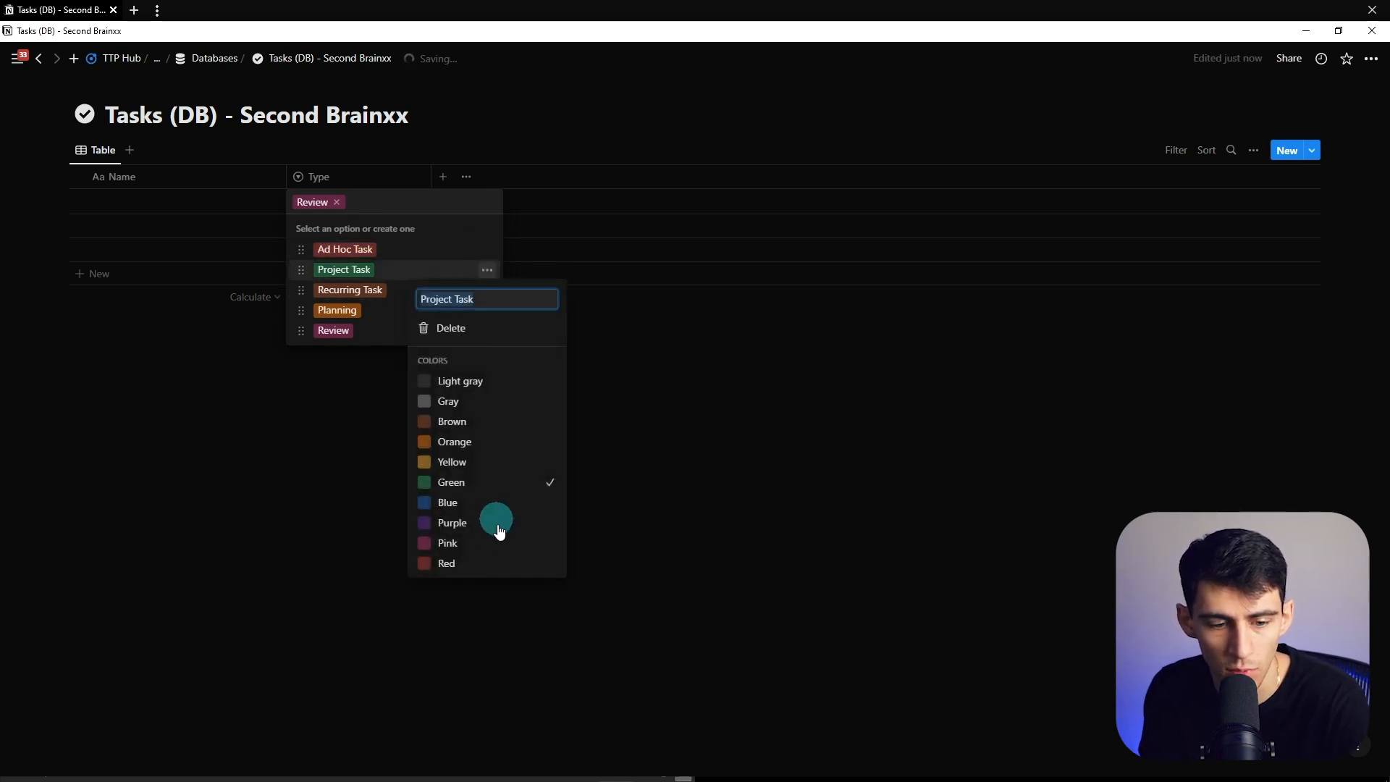
left_click(475, 562)
left_click(359, 304)
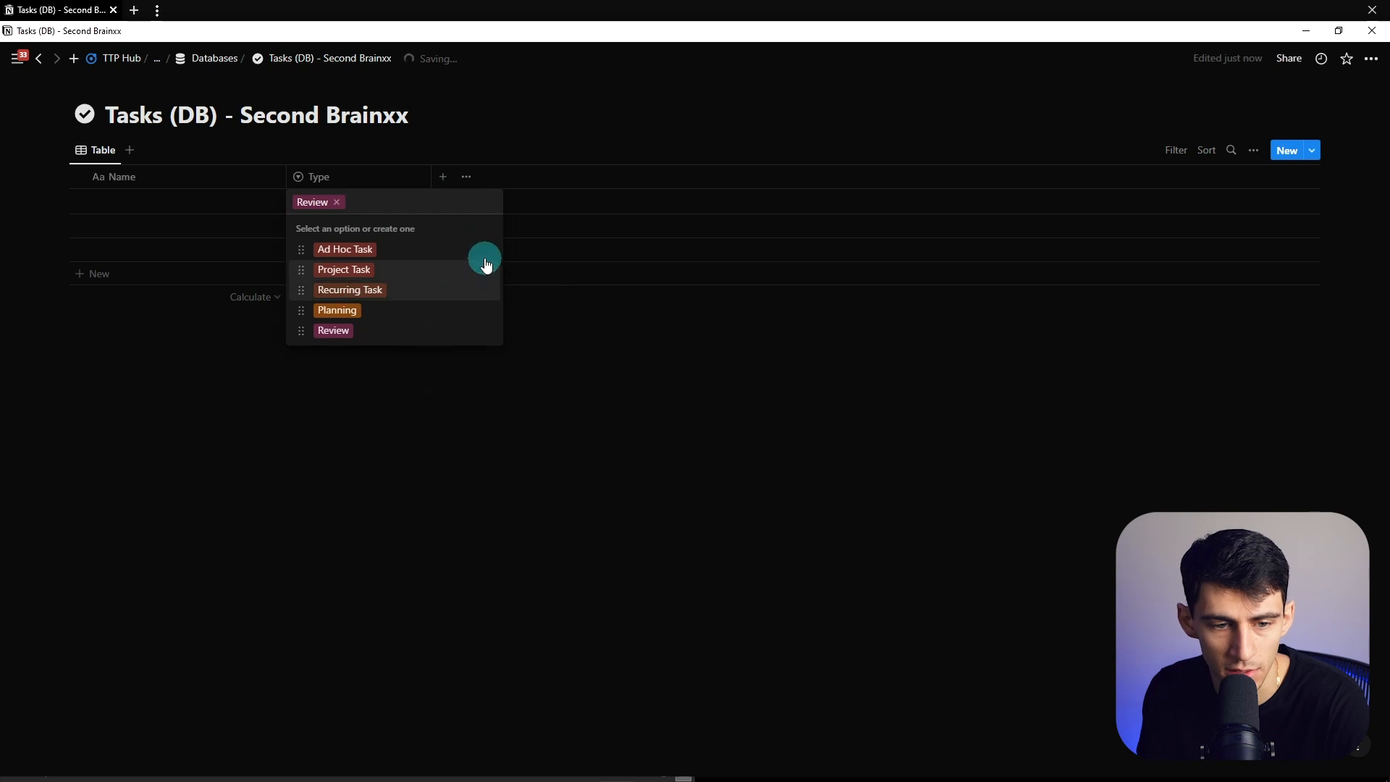
left_click(487, 290)
left_click(452, 591)
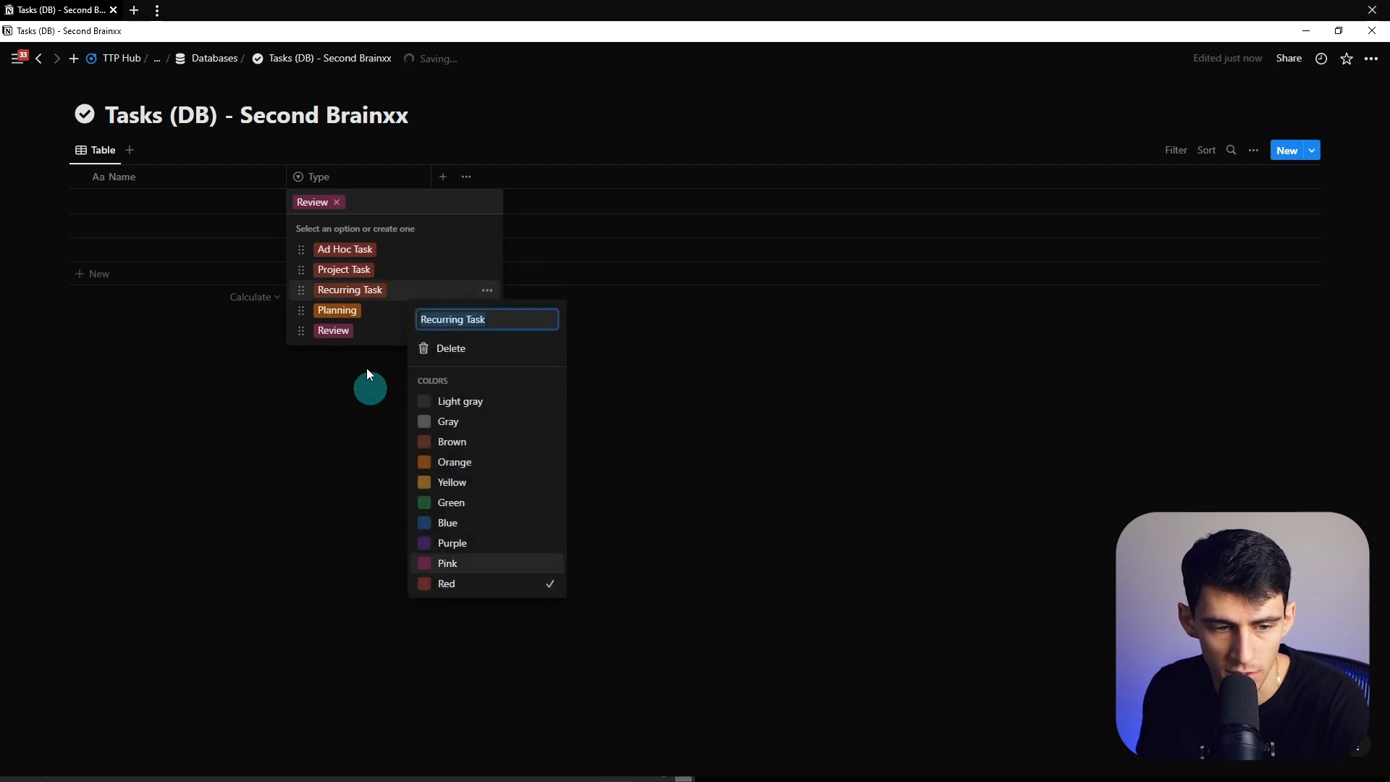
left_click(357, 337)
- Recolor the Planning option of the Type property to purple and the Review option to green
left_click(488, 313)
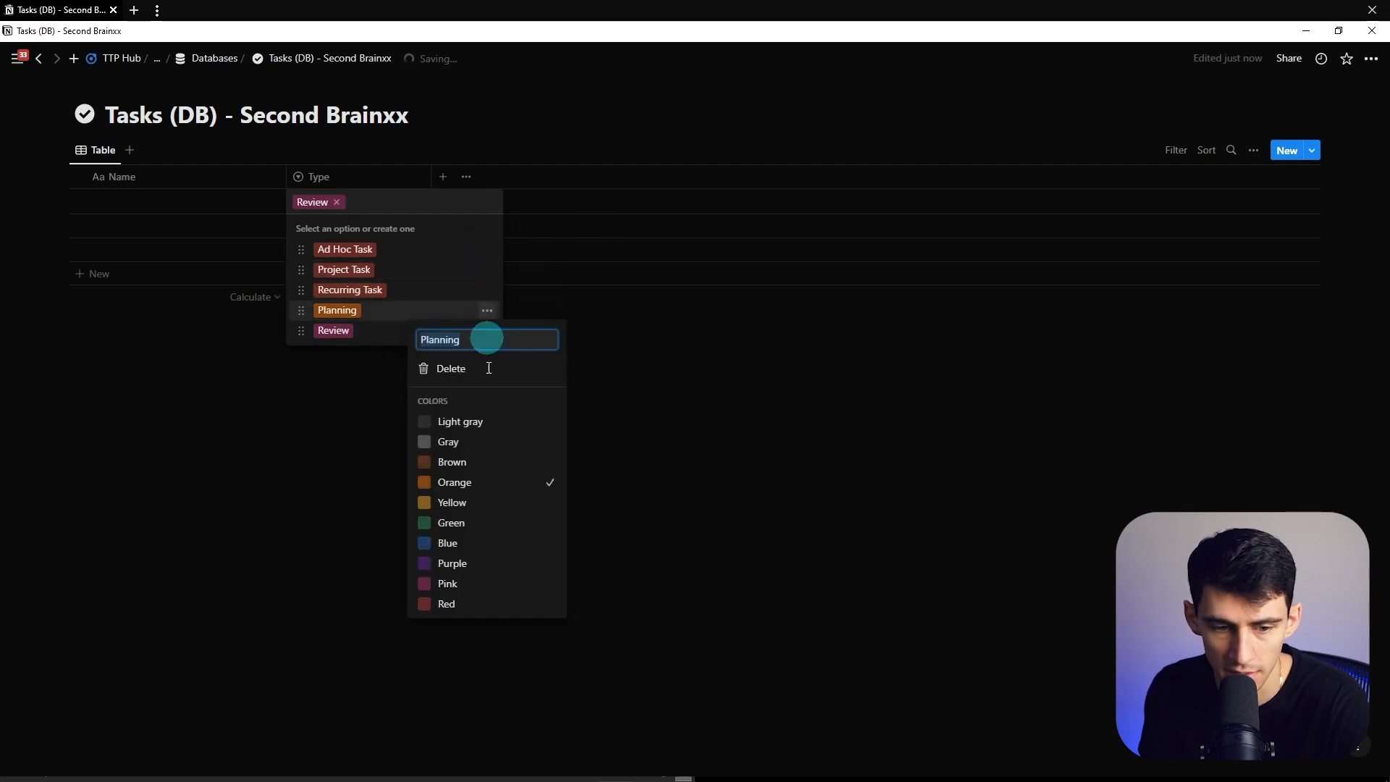
left_click(490, 555)
left_click(380, 274)
left_click(485, 329)
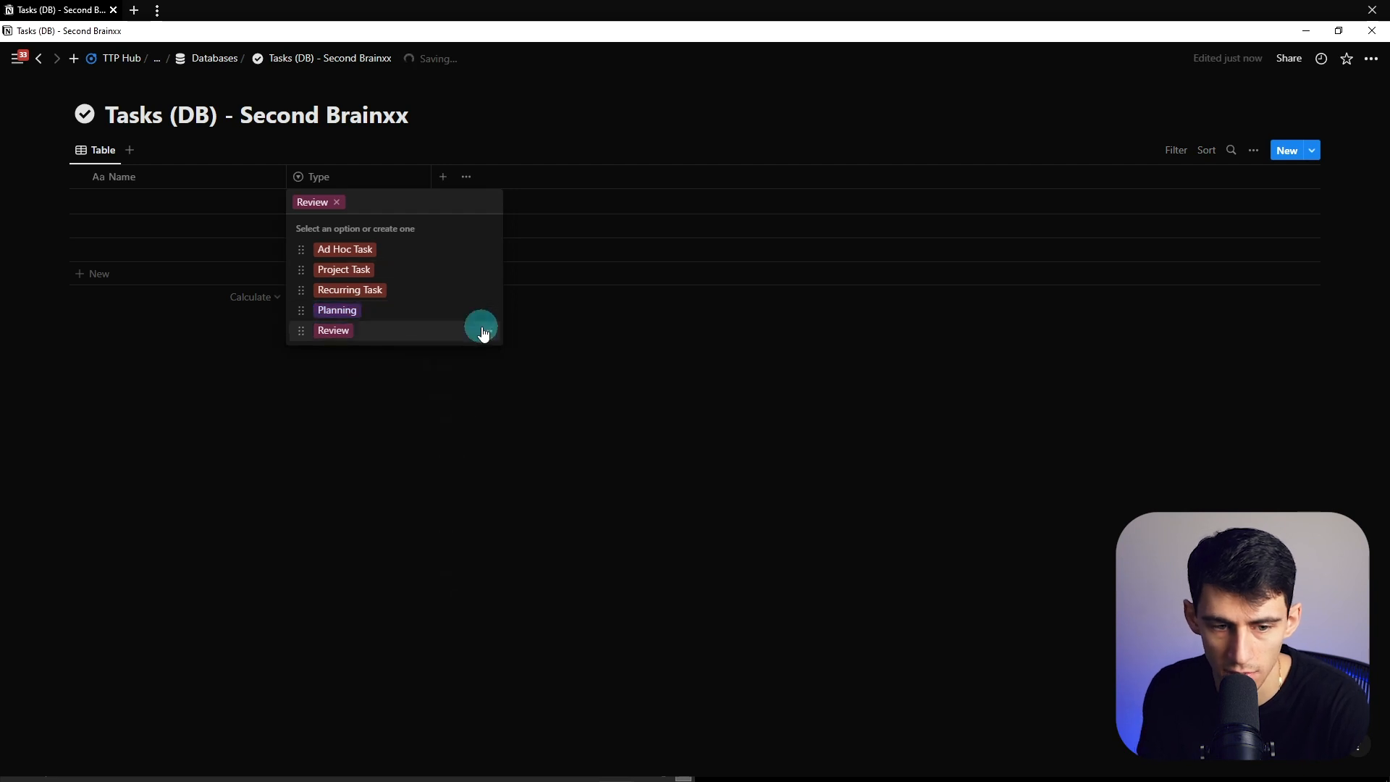
left_click(471, 540)
left_click(843, 269)
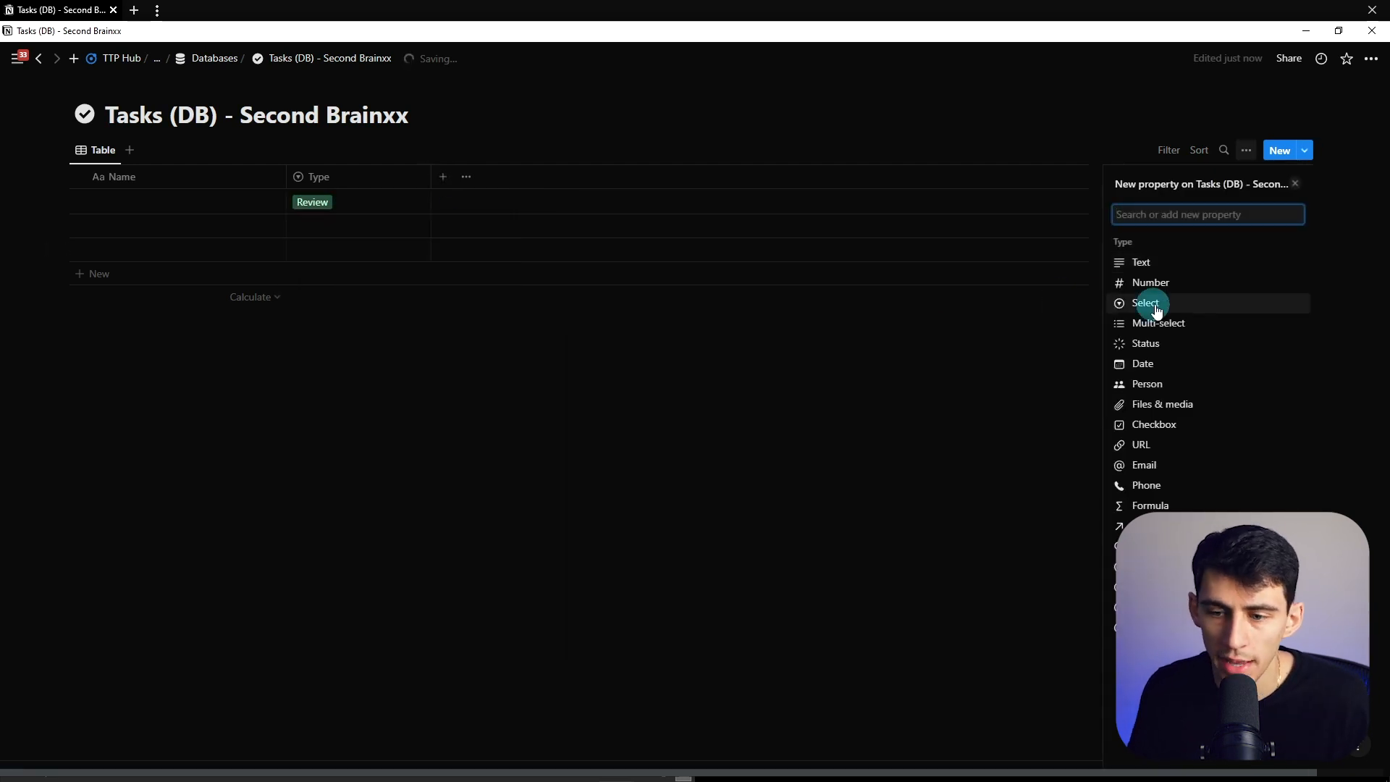
- Add two date properties to the tasks table, named Do Date and Due Date
left_click(1151, 363)
type("Do Date")
key("Return")
left_click(587, 176)
type("date")
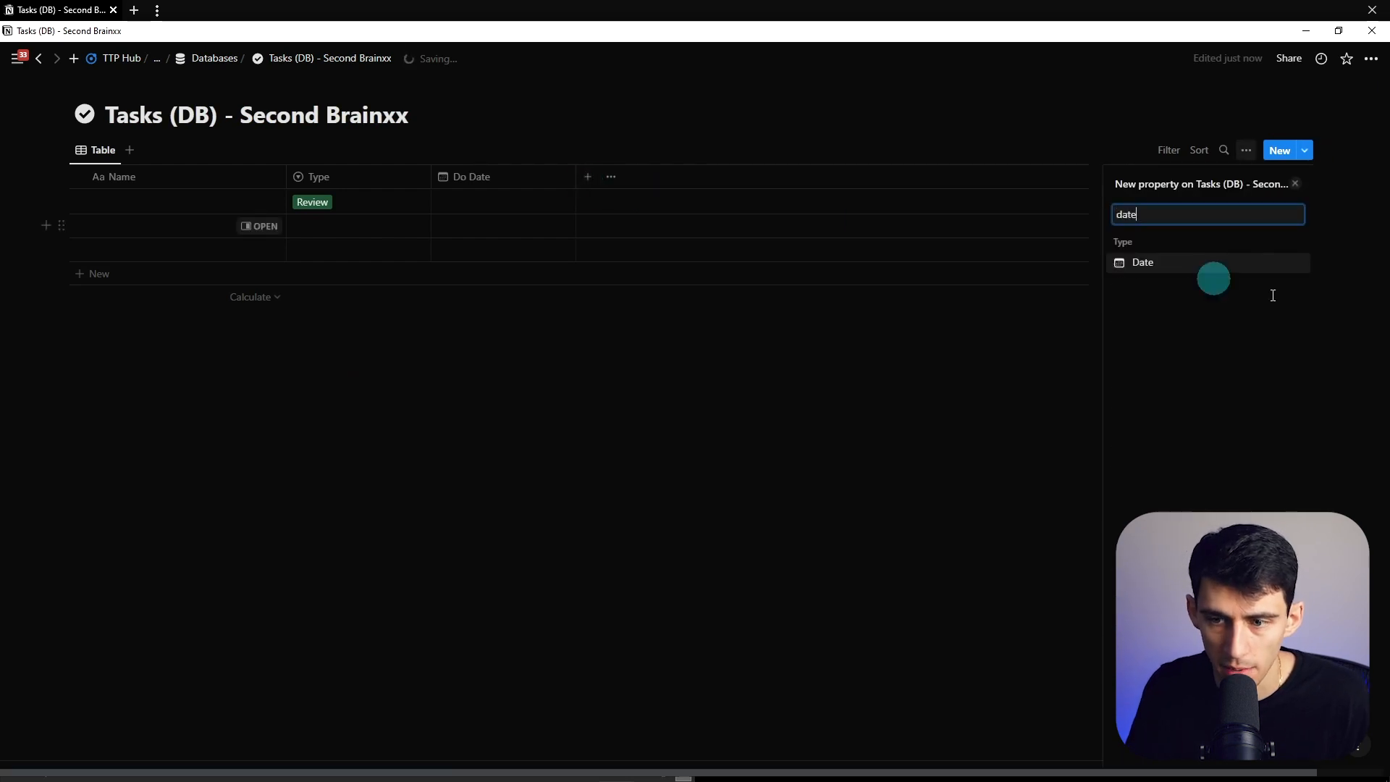
left_click(1180, 264)
type("Due Date")
key("Return")
- Add a person property named Assigned To after the Due Date column
left_click(732, 177)
type("as")
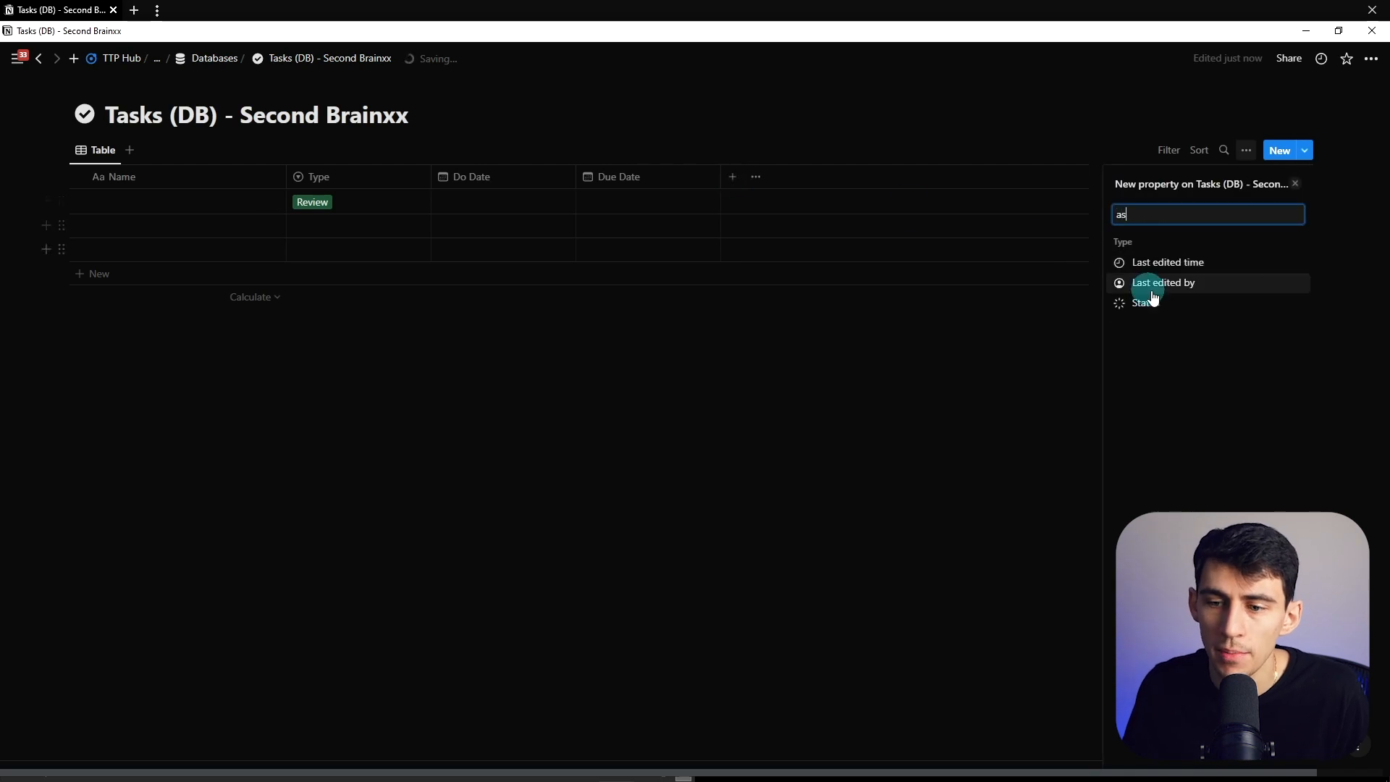
key("ctrl+BackSpace")
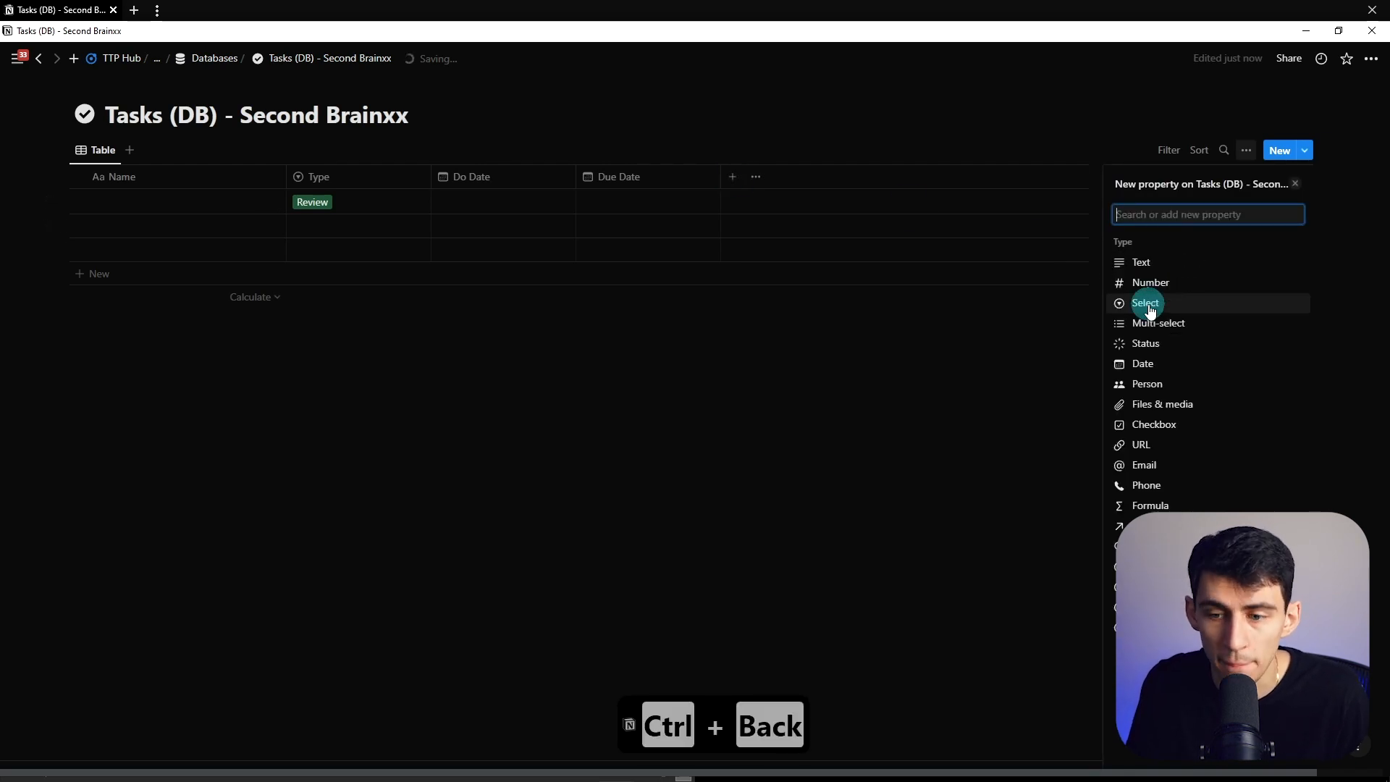
left_click(1178, 385)
type("Assigned To")
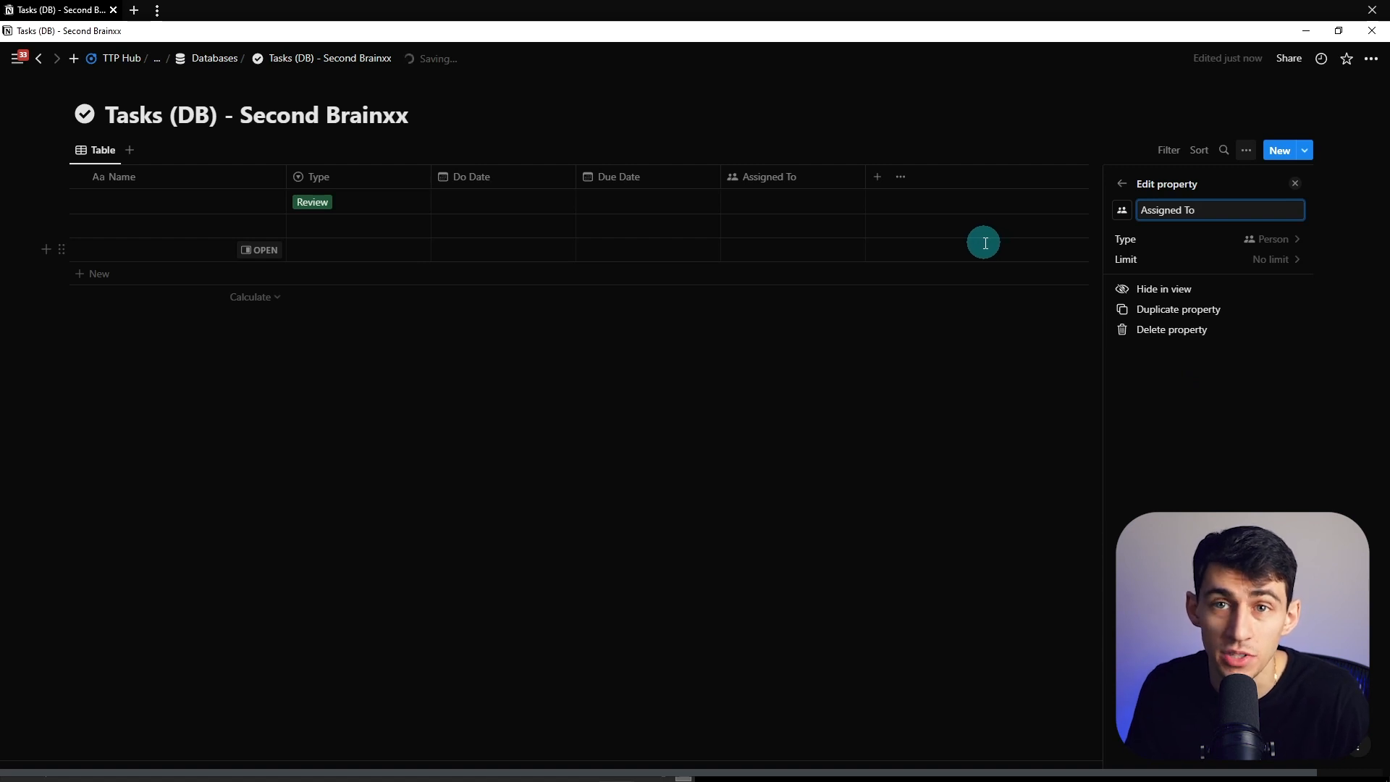
- Add a checkbox property and name it Status
left_click(873, 181)
left_click(874, 174)
type("ch")
key("Return")
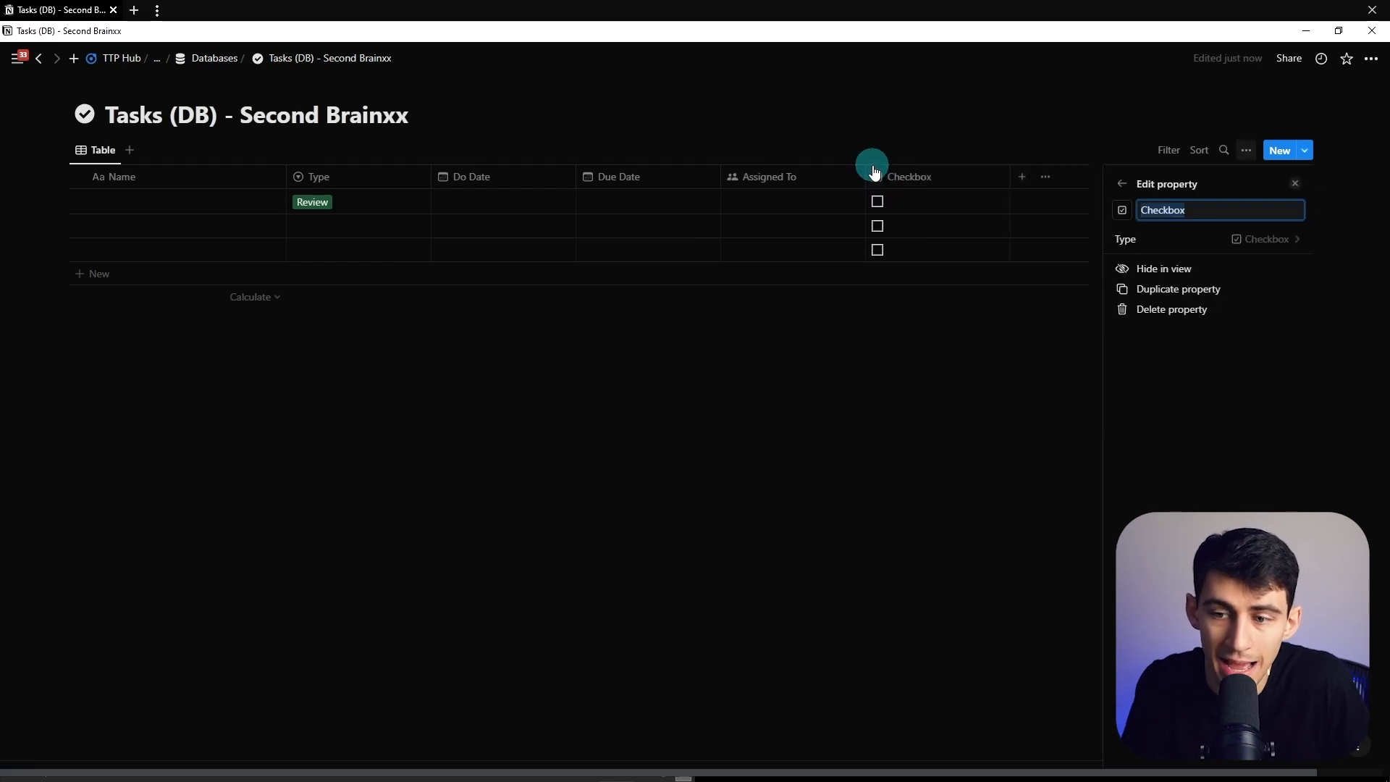
type("Status")
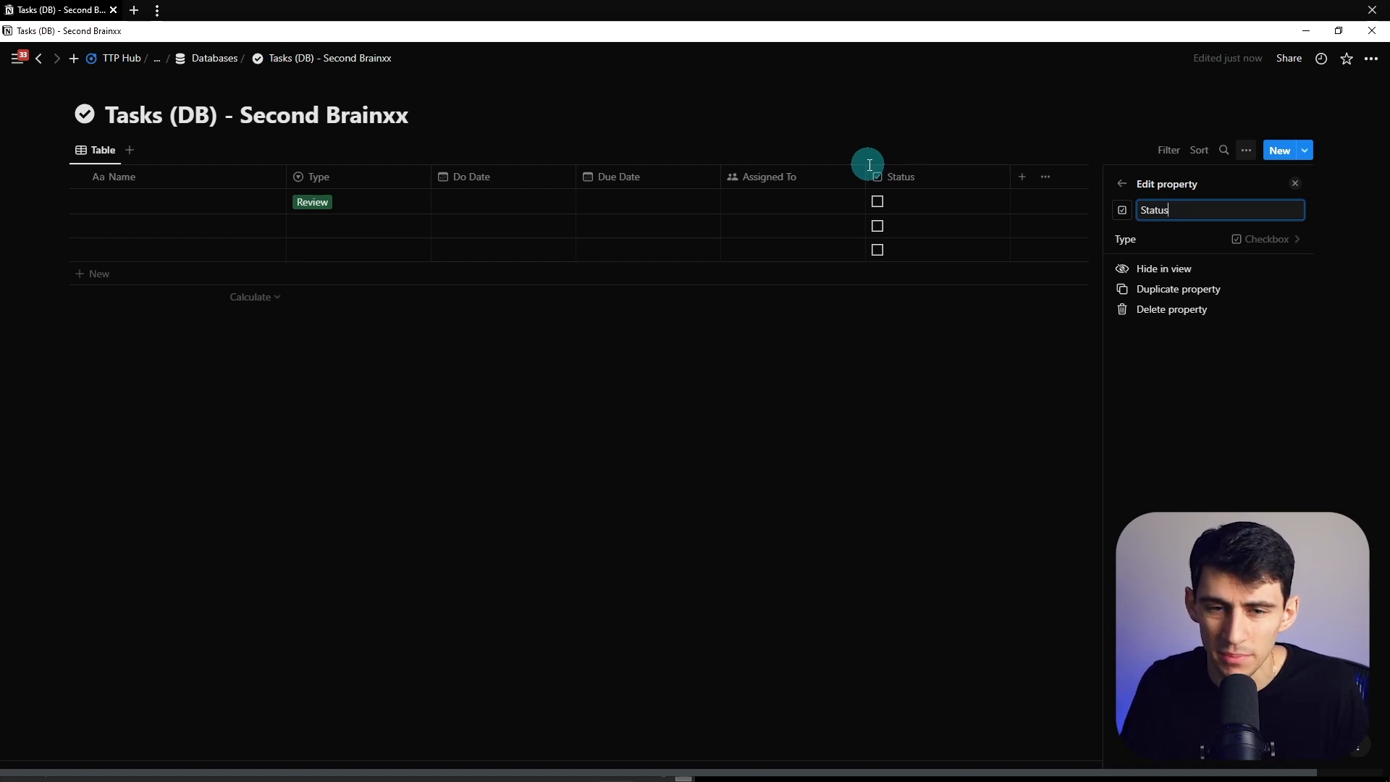
key("Escape")
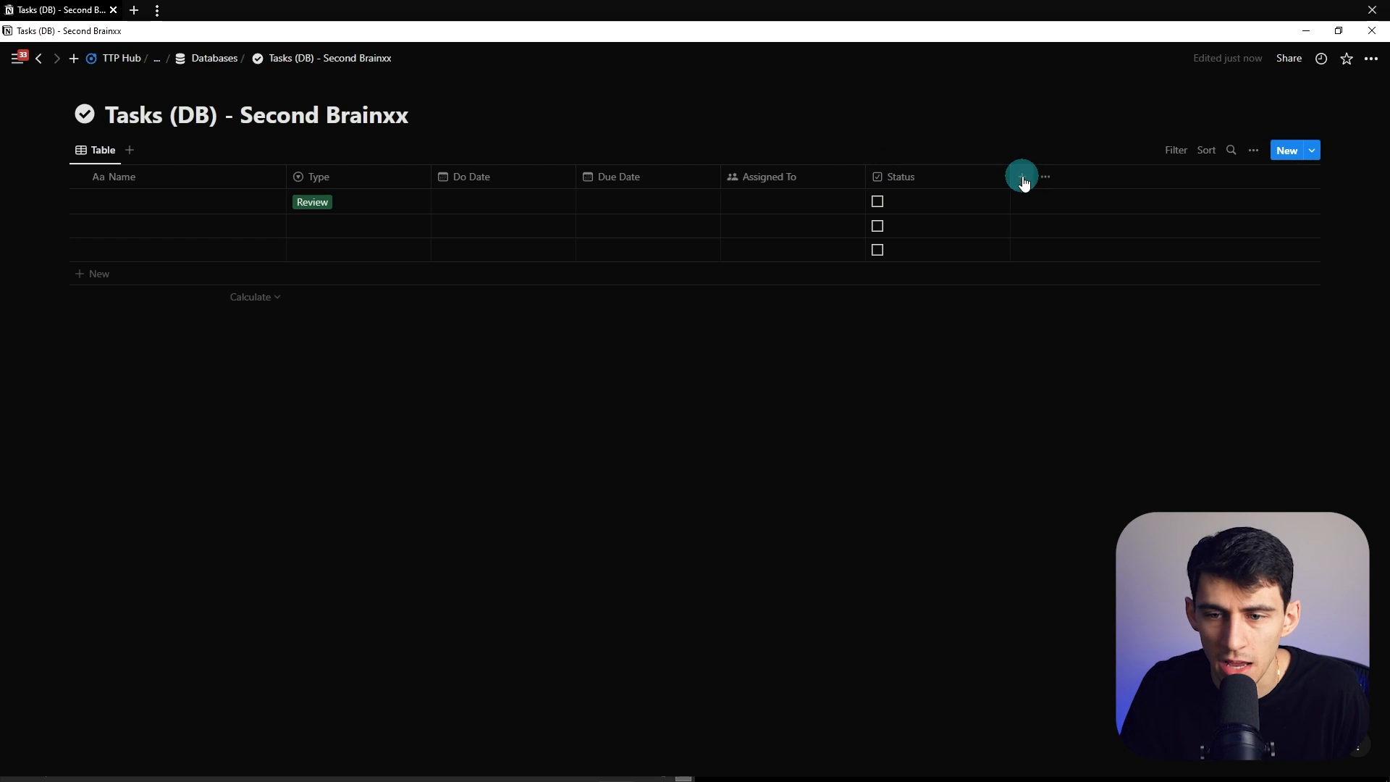
- Add a Created time property to the tasks table, keeping its default name
left_click(1020, 177)
type("crea")
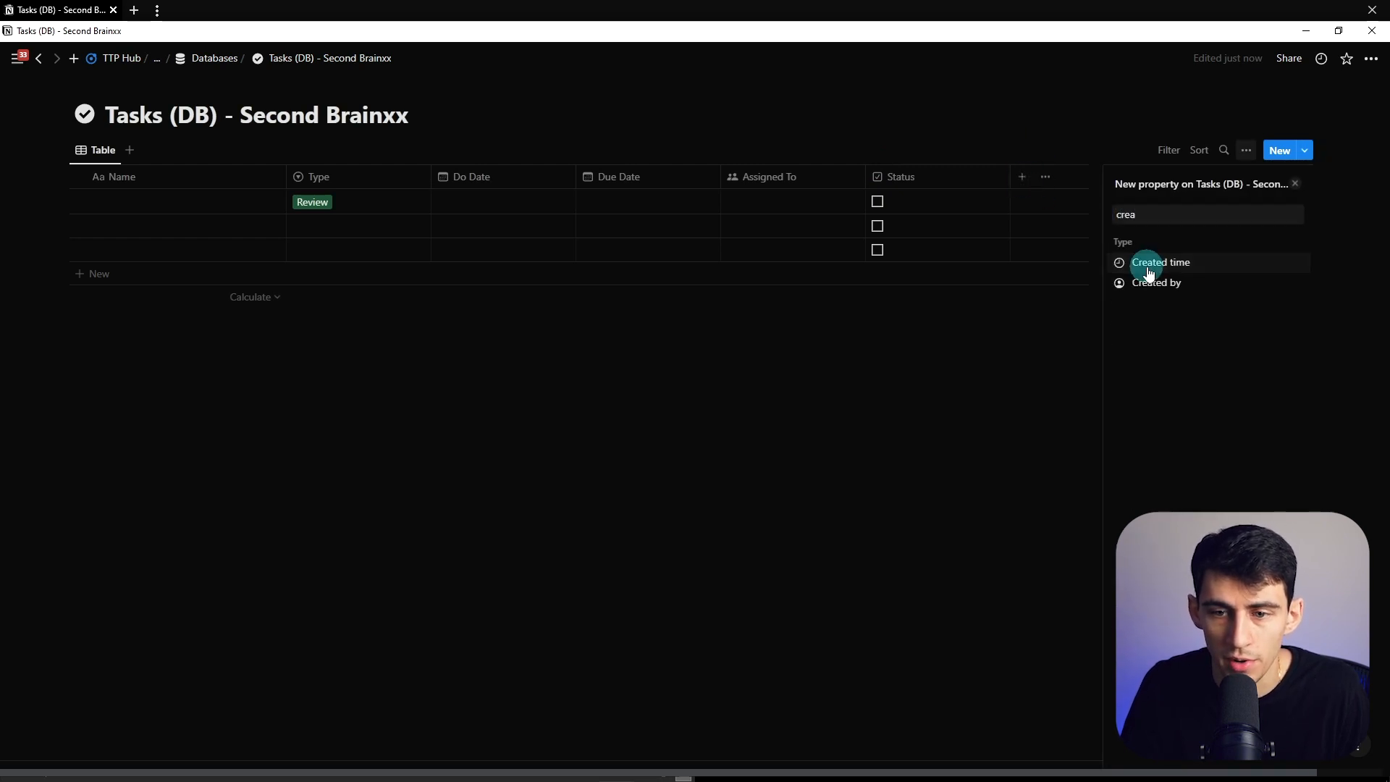
left_click(1140, 263)
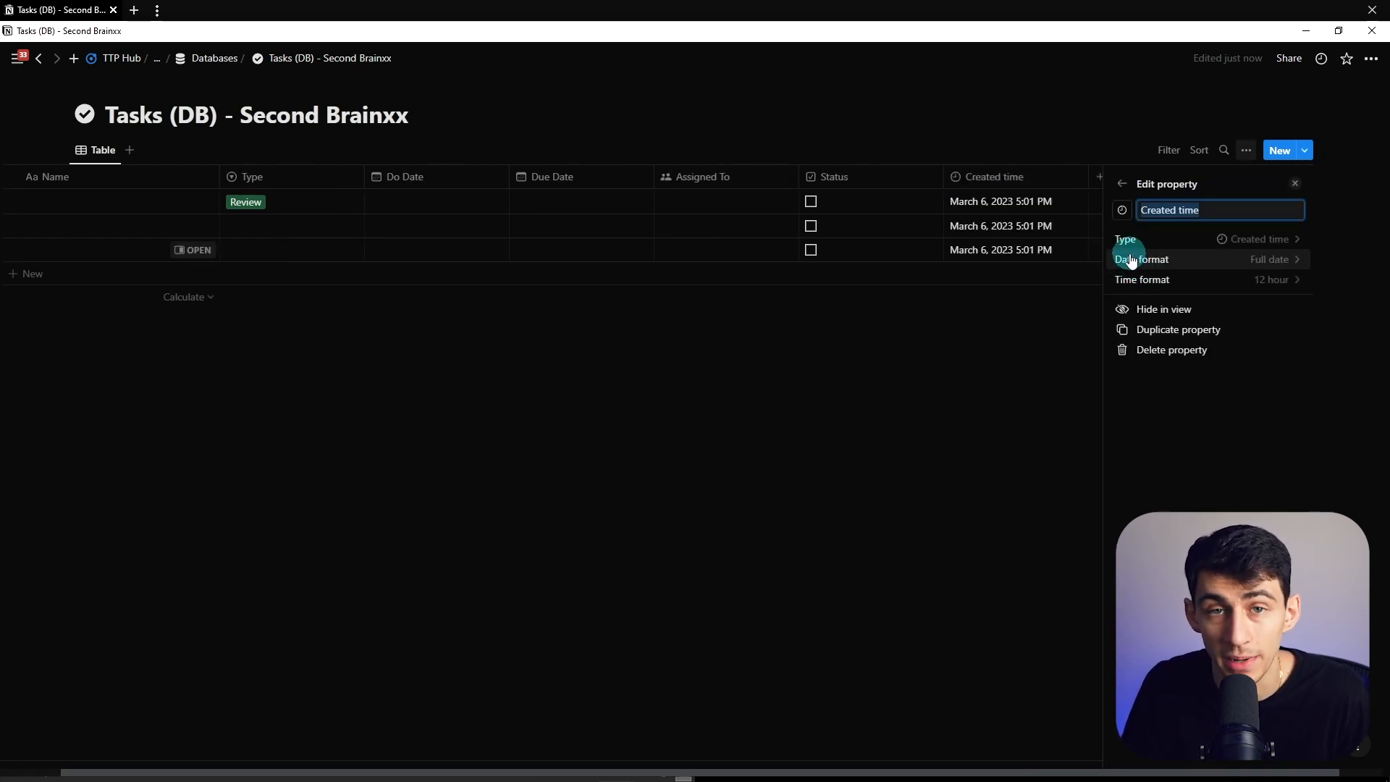
left_click(512, 497)
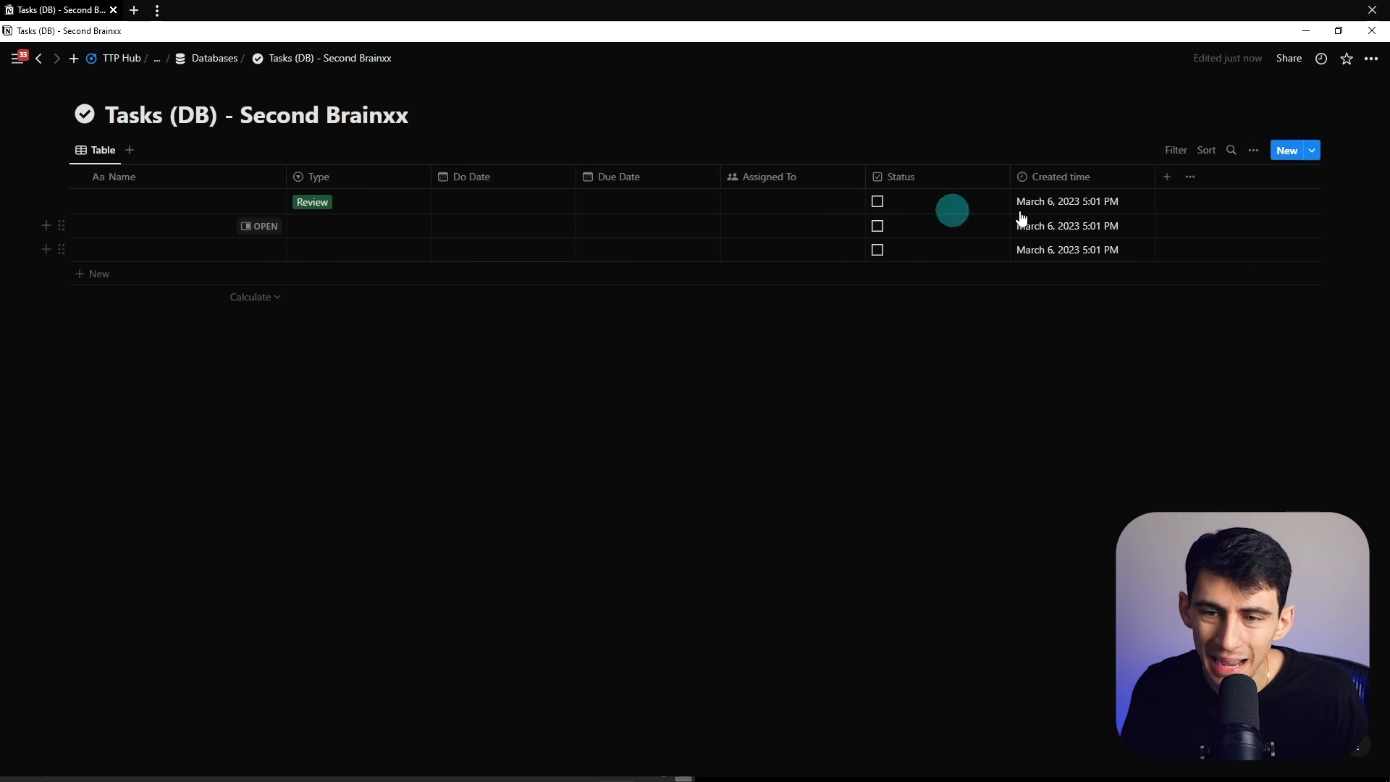
- Add a formula property named Date and place it between the Type and Do Date columns
left_click(1164, 177)
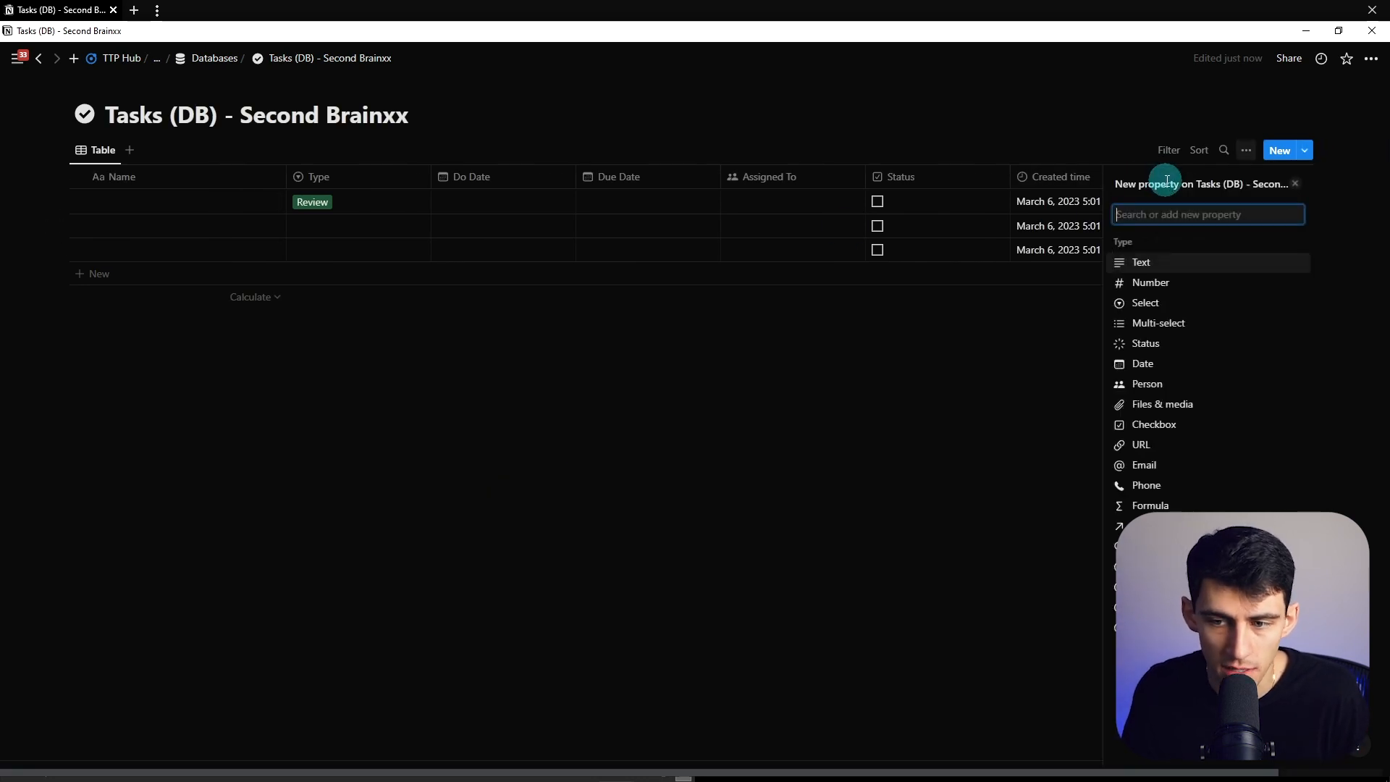
type("for")
key("Return")
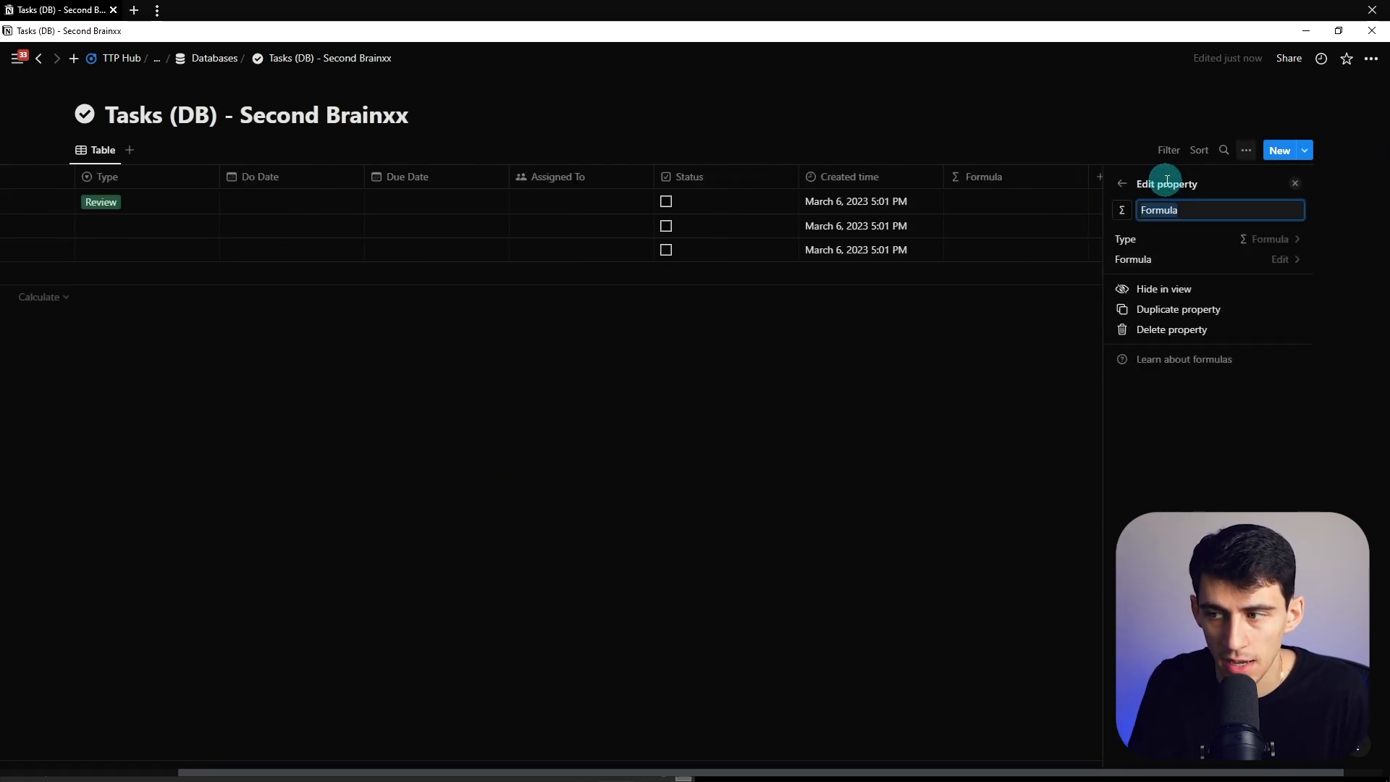
type("D")
left_click_drag(1016, 174, 456, 175)
- Change the icon of the Date formula property to the calendar icon
left_click(456, 174)
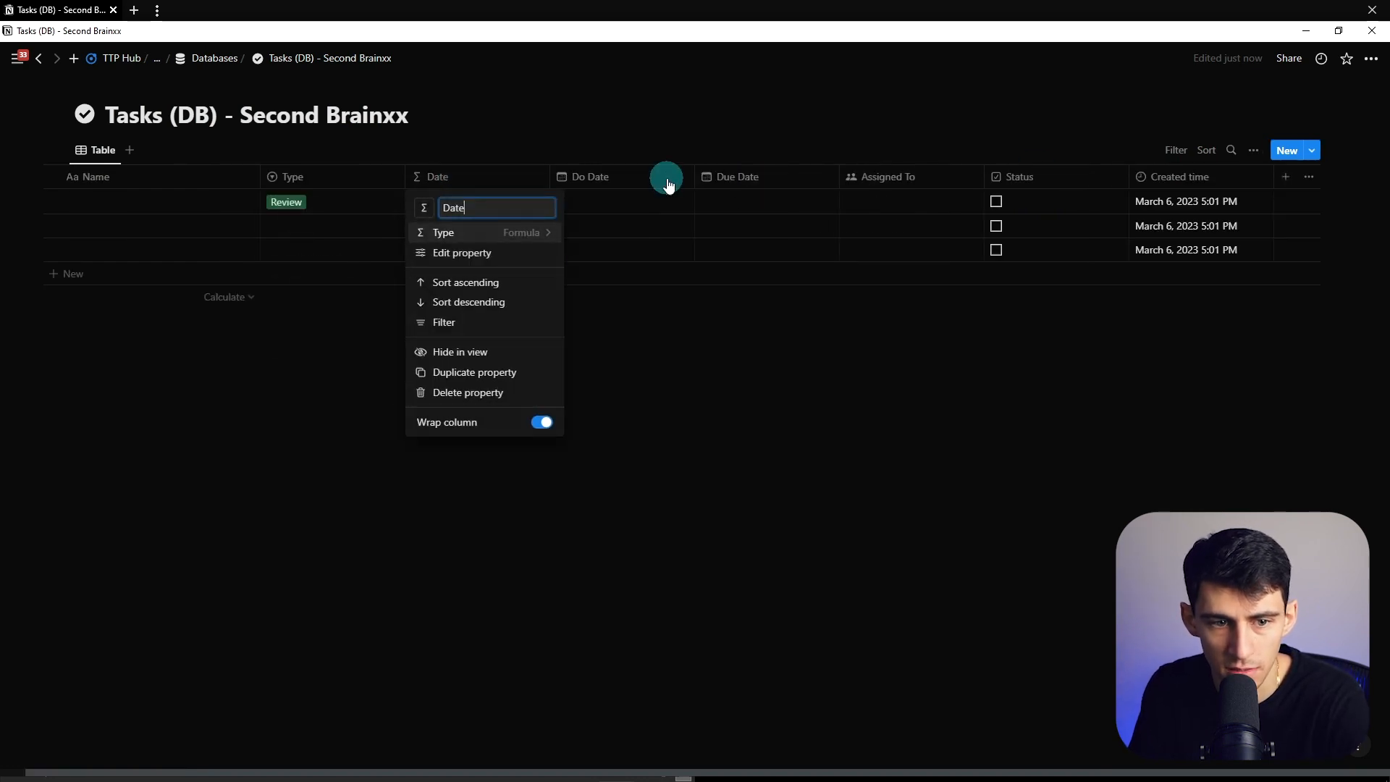
left_click(665, 178)
left_click(456, 177)
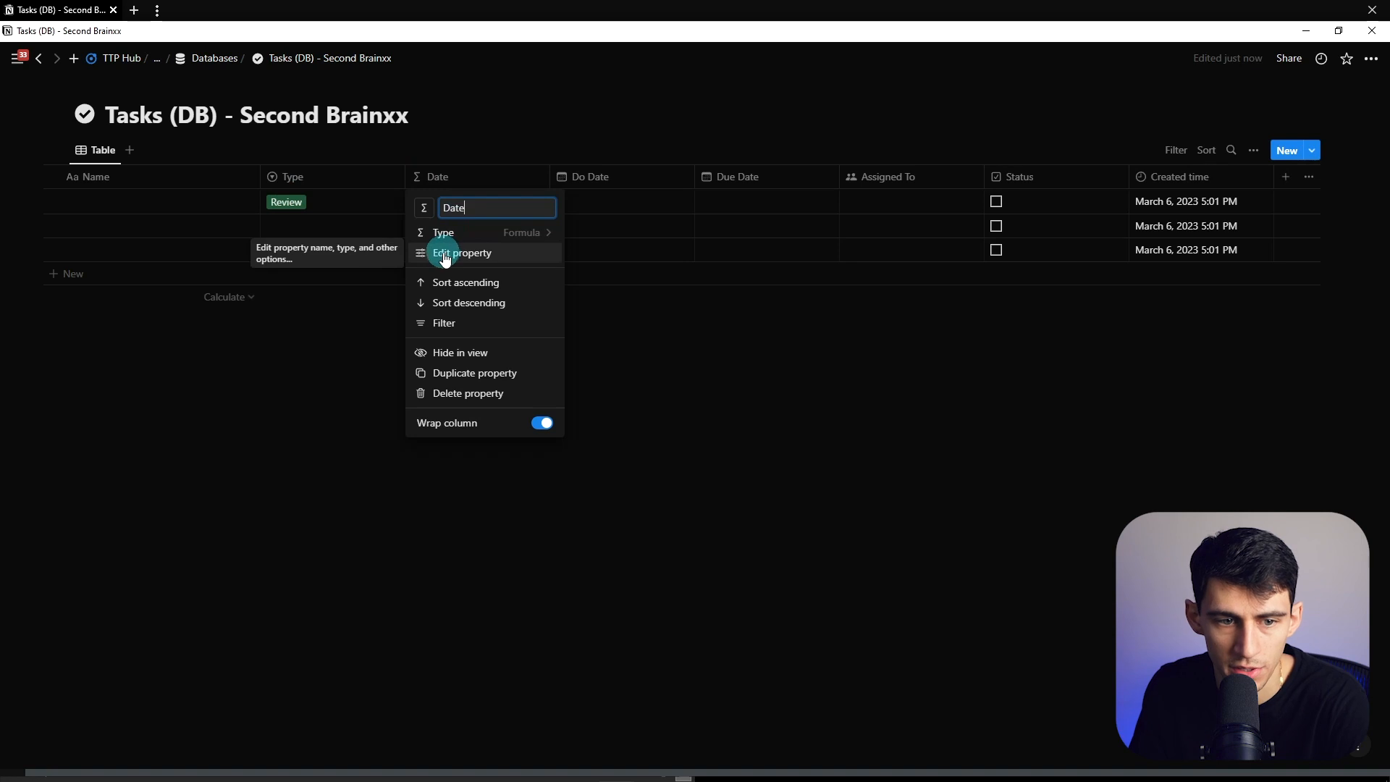
left_click(425, 208)
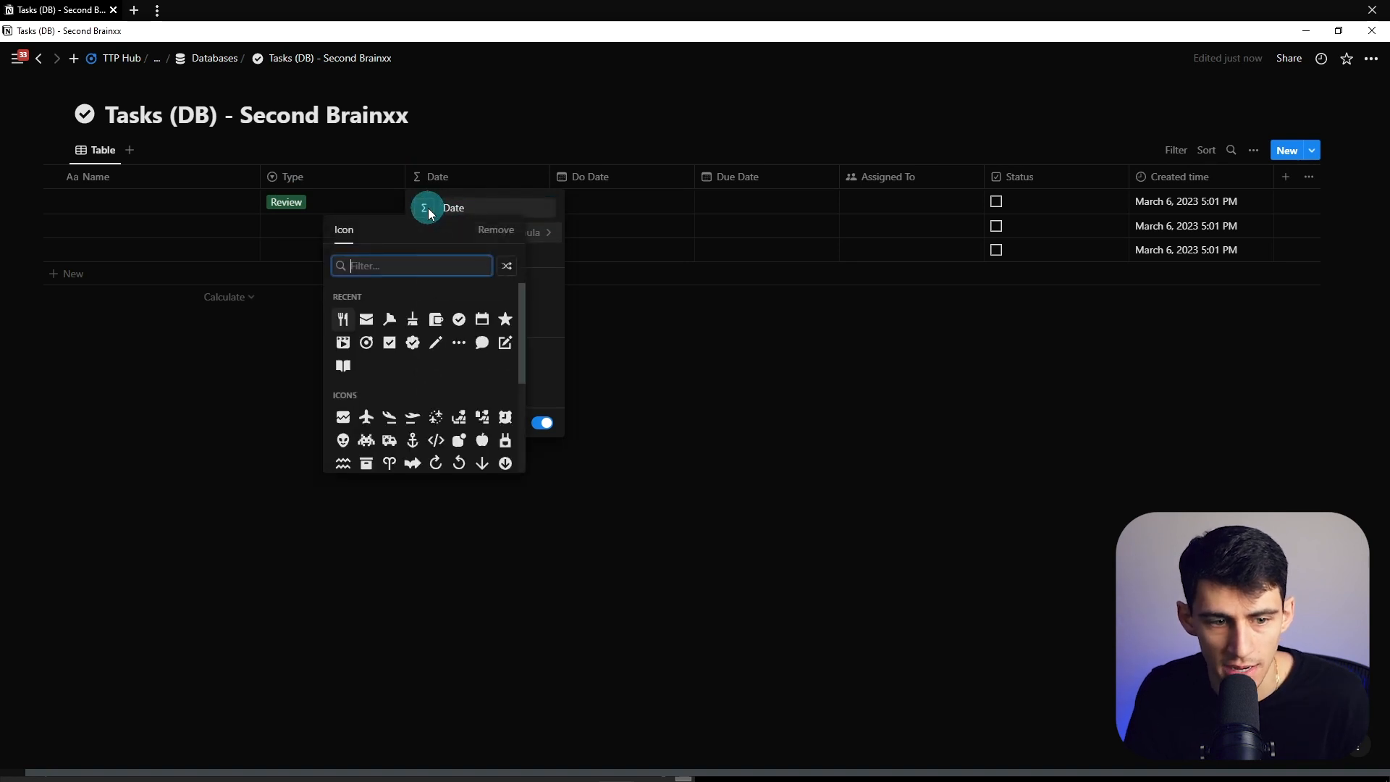
type("calend")
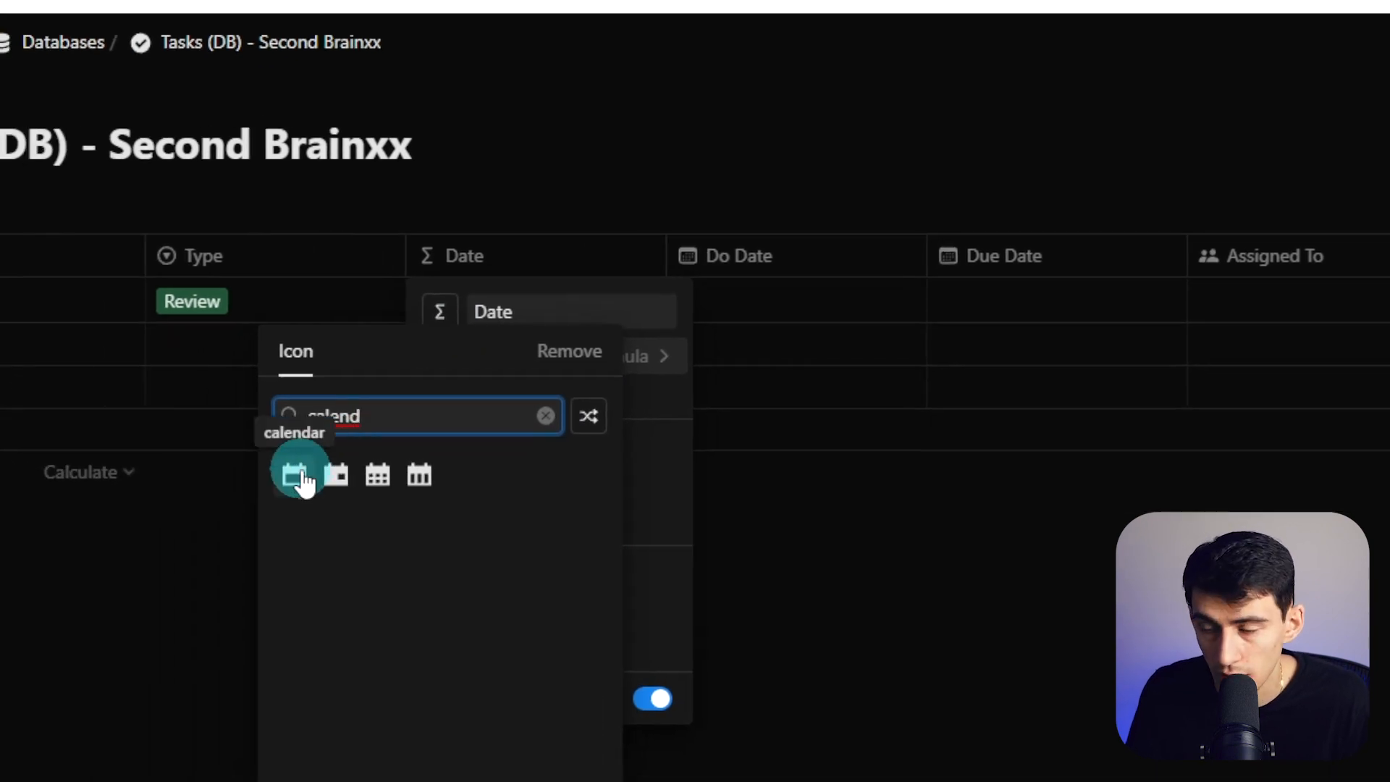
left_click(297, 476)
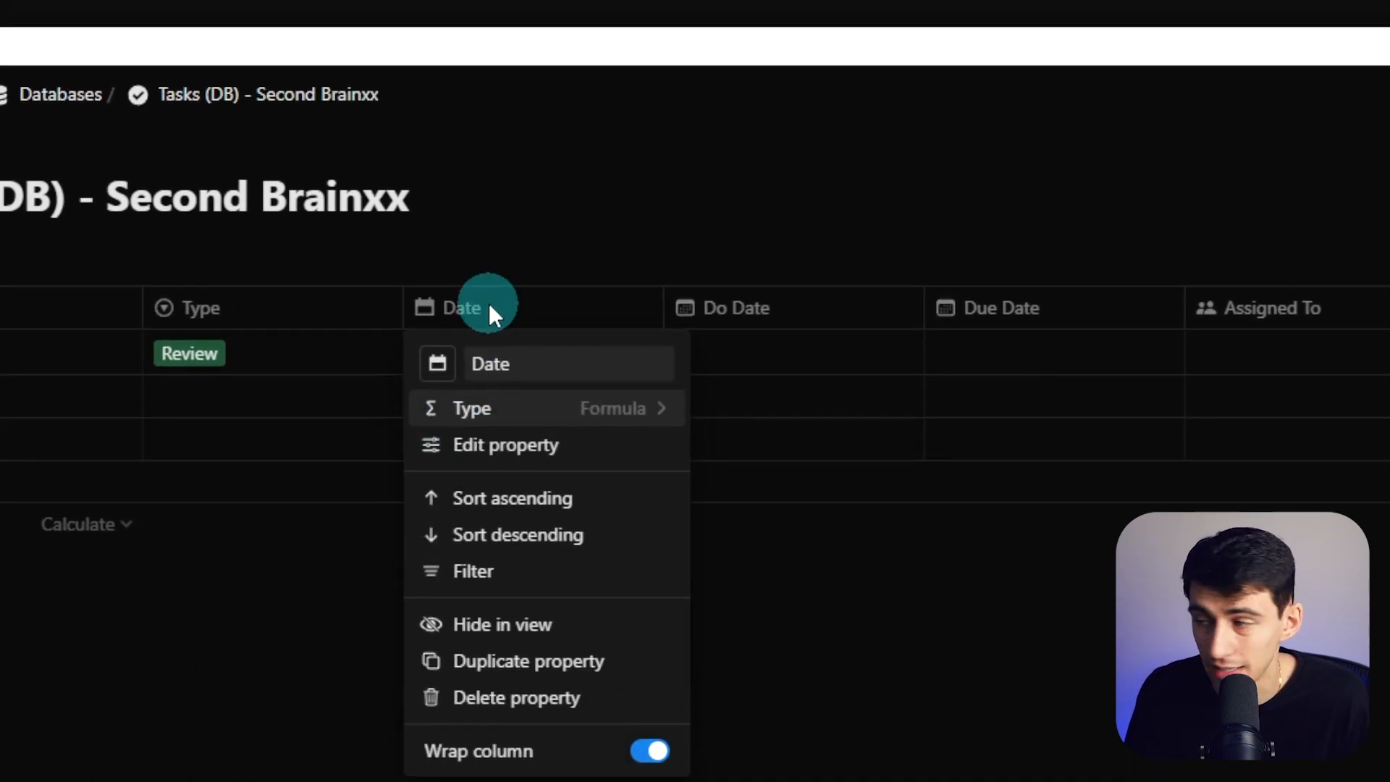
left_click(491, 311)
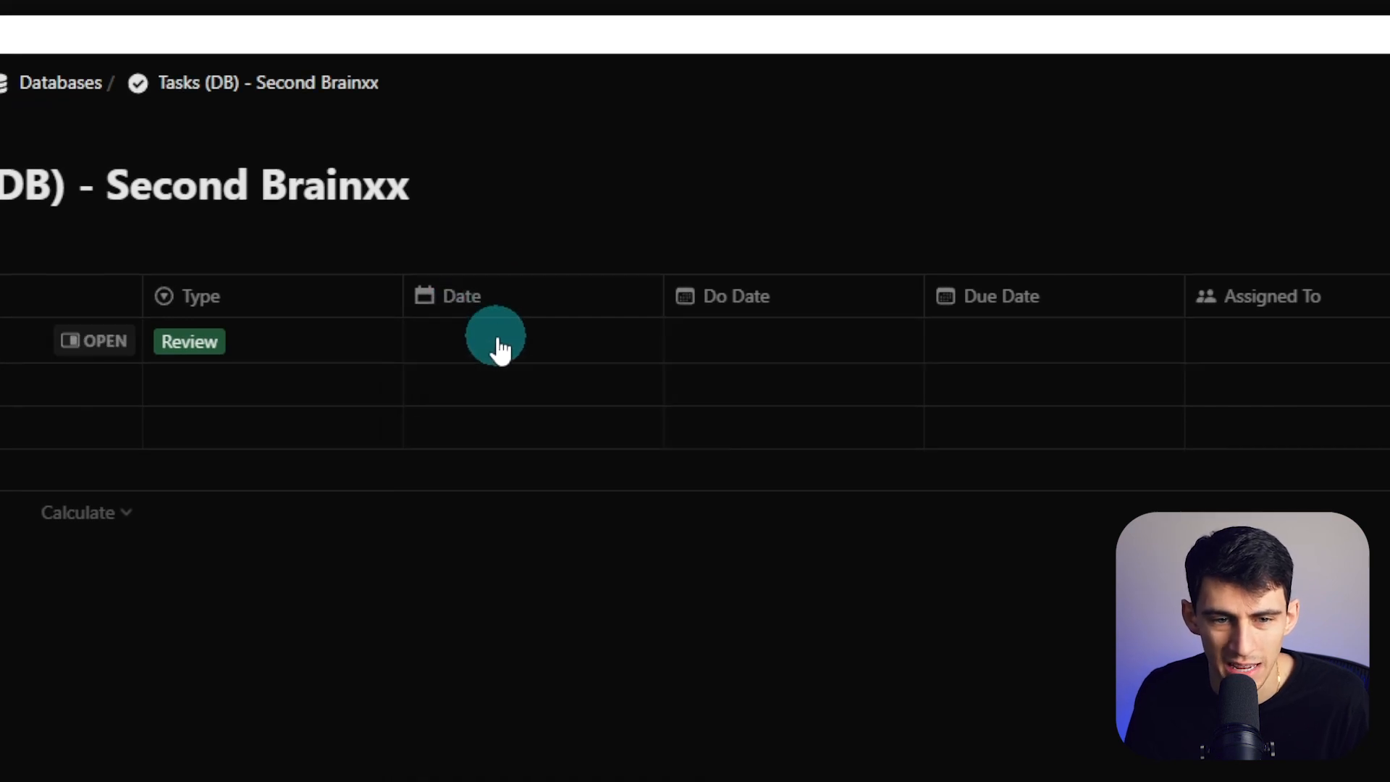
- Enter a formula for the Date property that returns Created time if Do Date is empty, otherwise Do Date
left_click(499, 349)
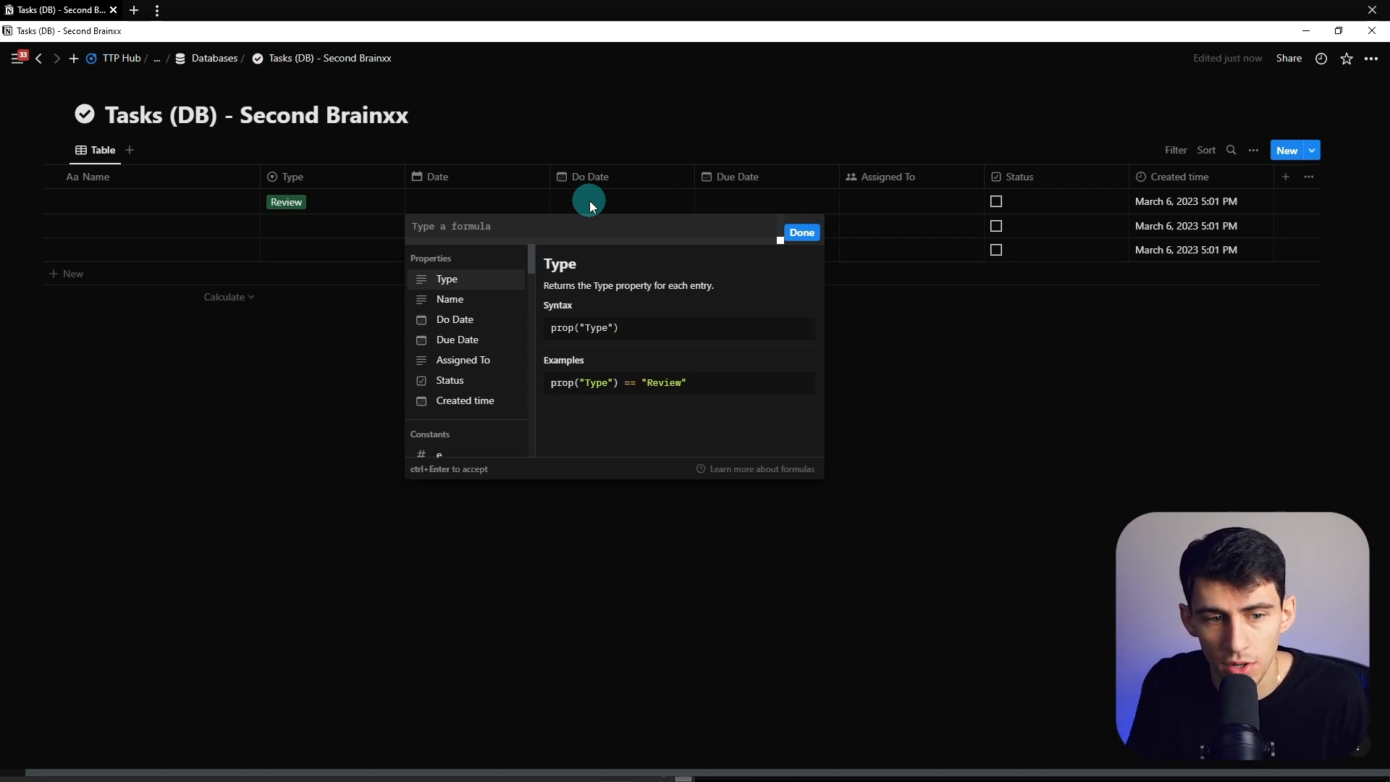
type("if(empty(")
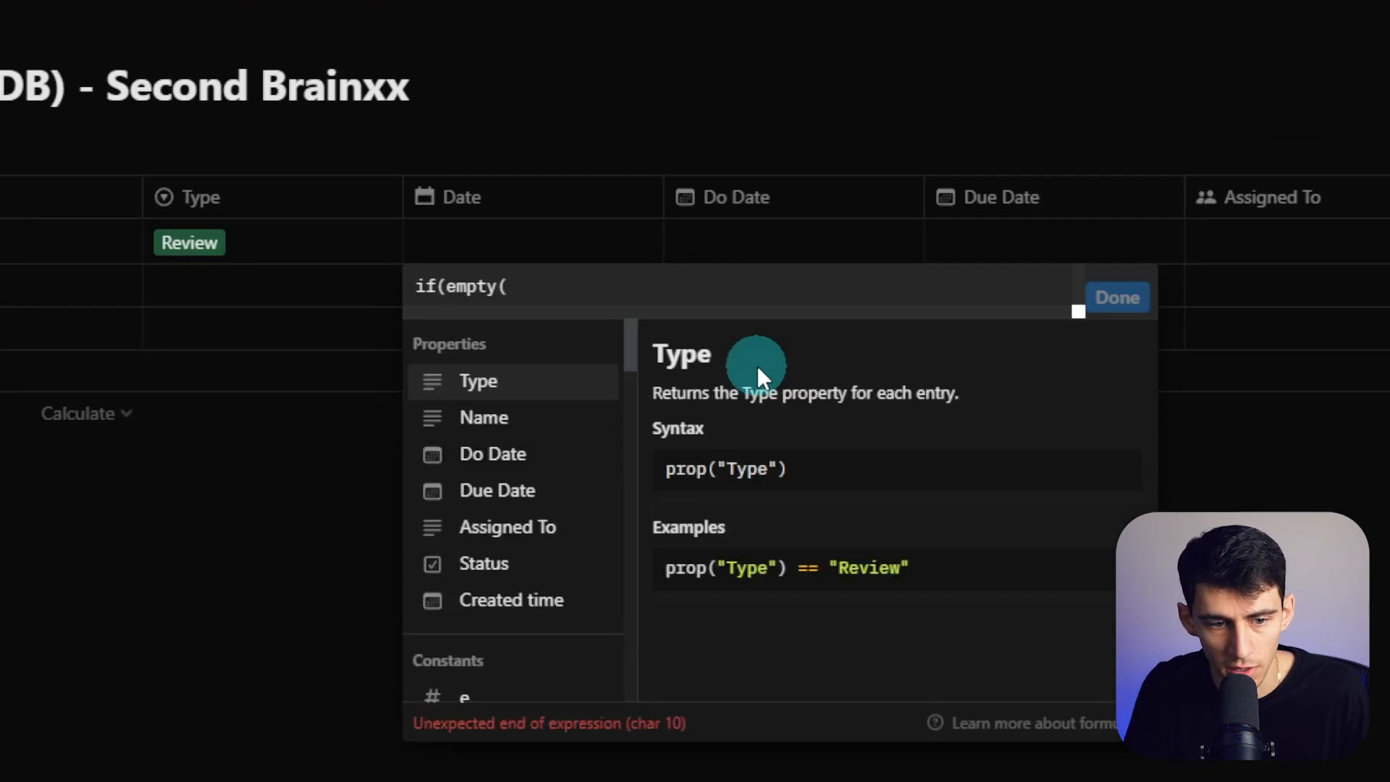
left_click(543, 454)
type("== true, ")
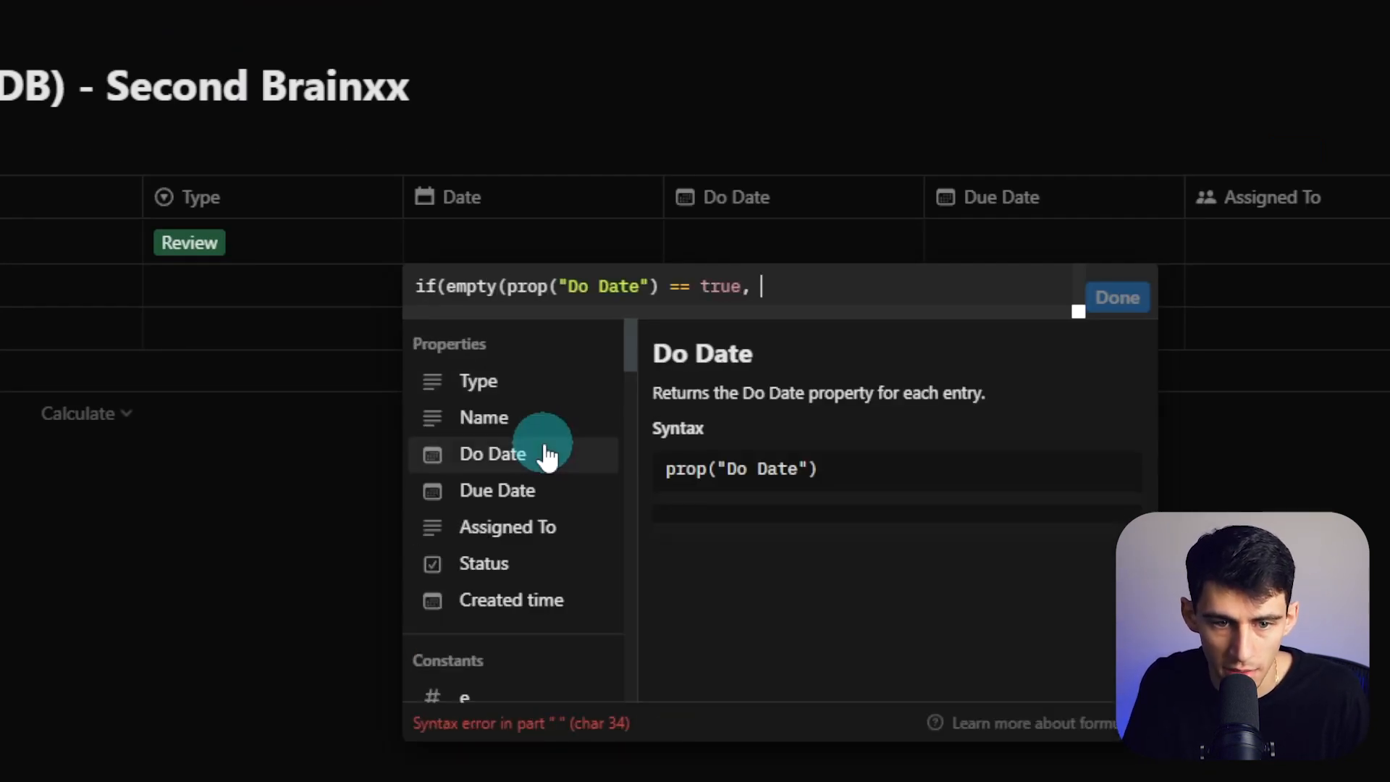
type("crea")
left_click(572, 394)
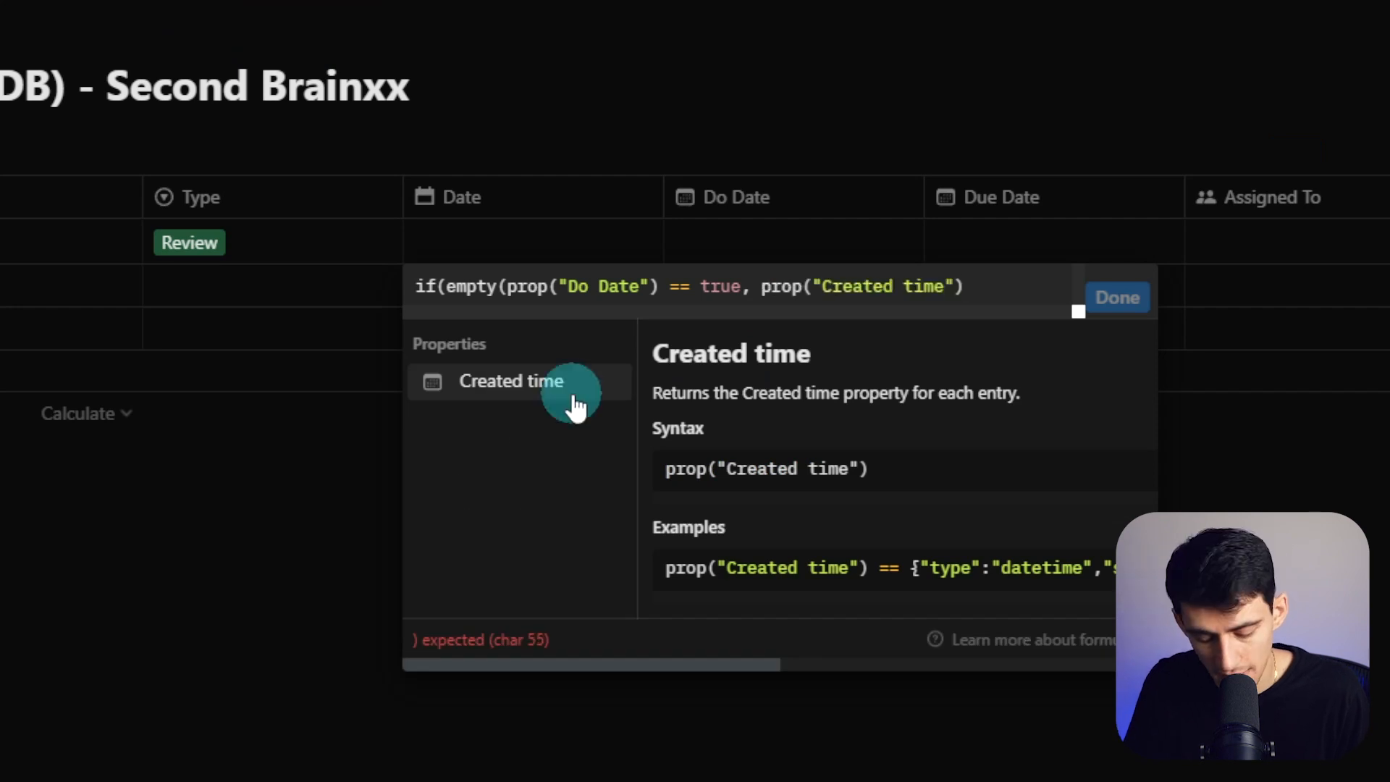
type(", do")
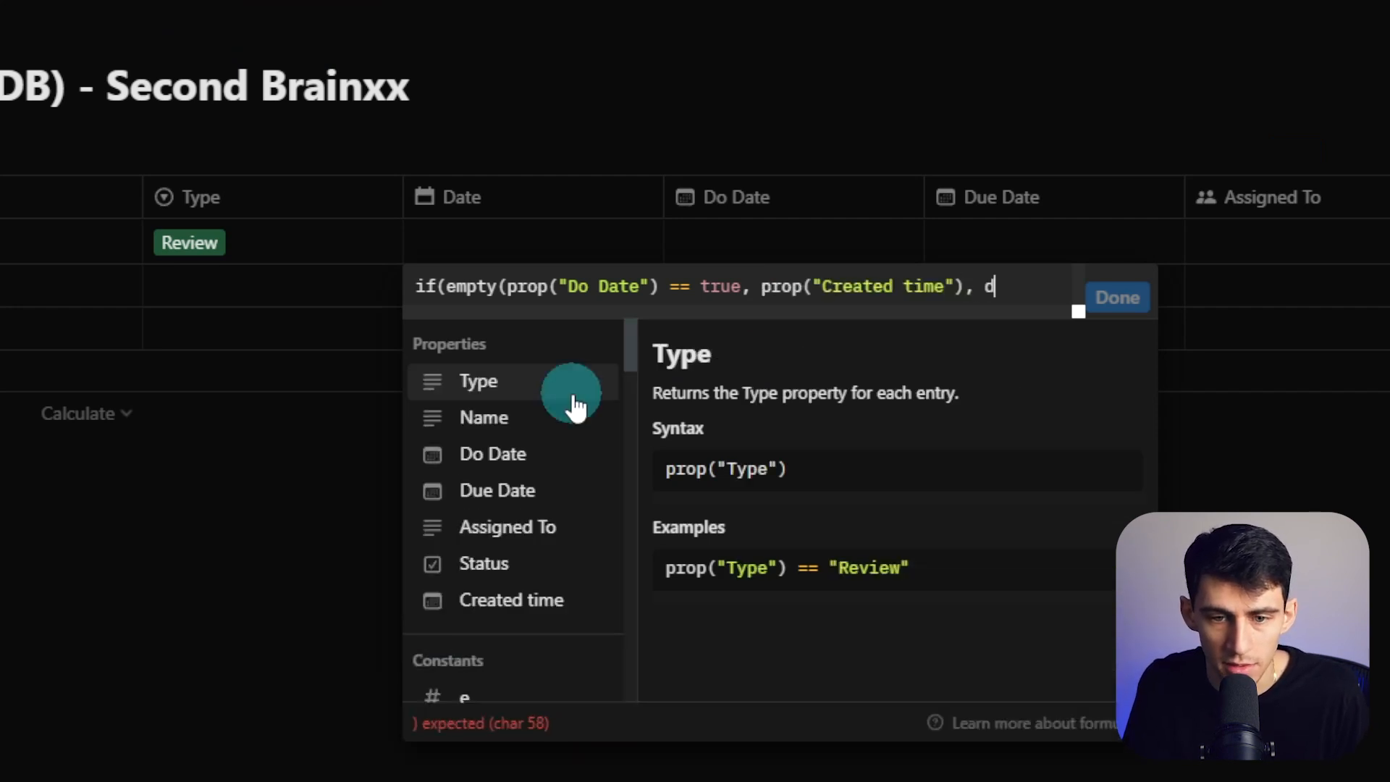
left_click(571, 400)
type(")")
- Add the missing closing parenthesis after empty(prop("Do Date") and save the Date formula
left_click(659, 283)
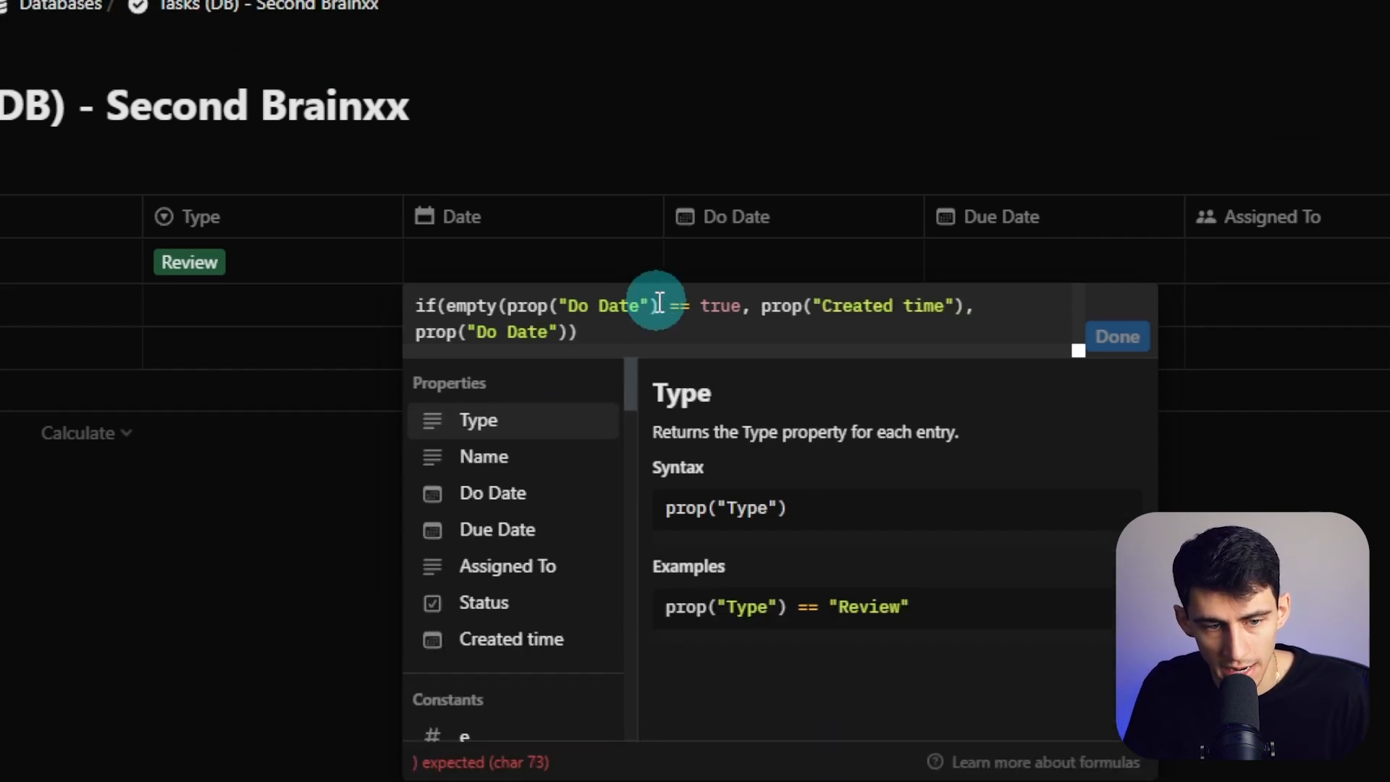
type(")")
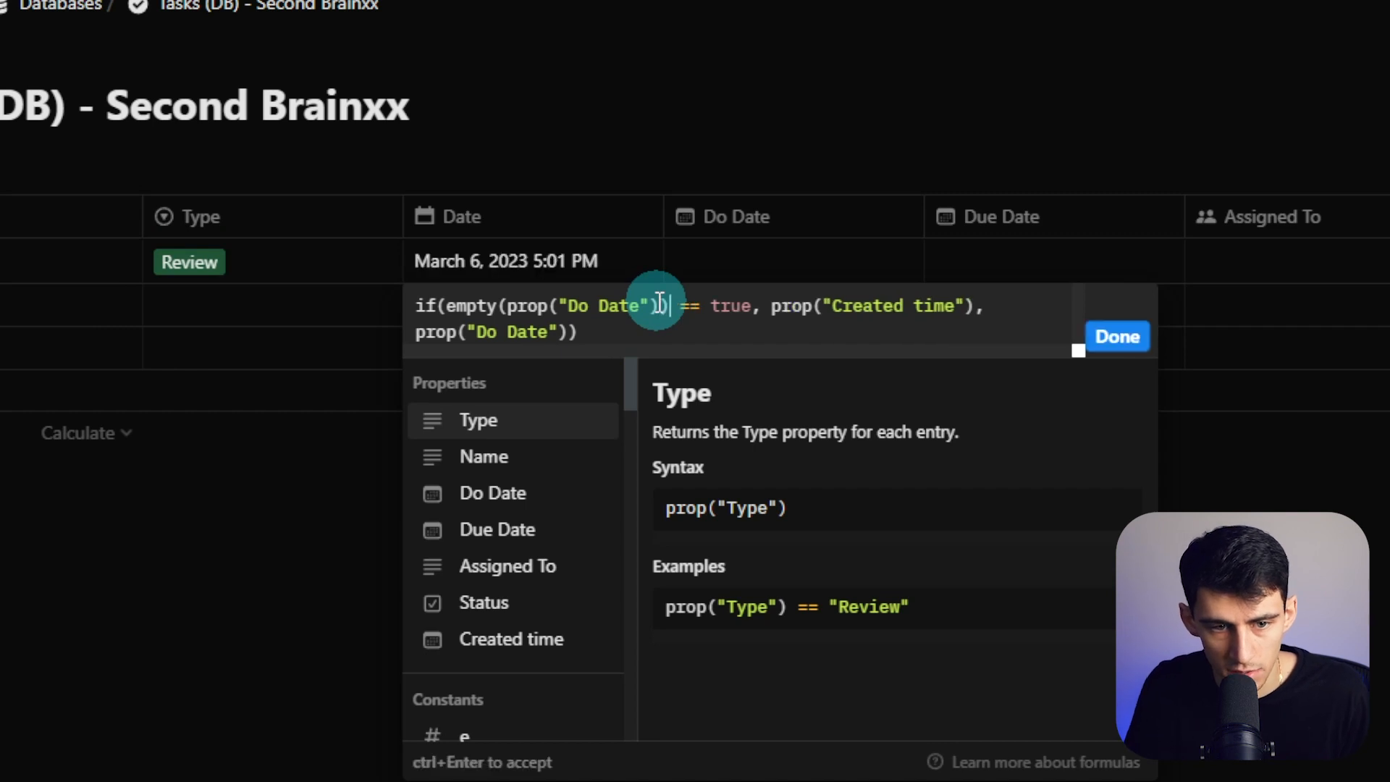
left_click(600, 311)
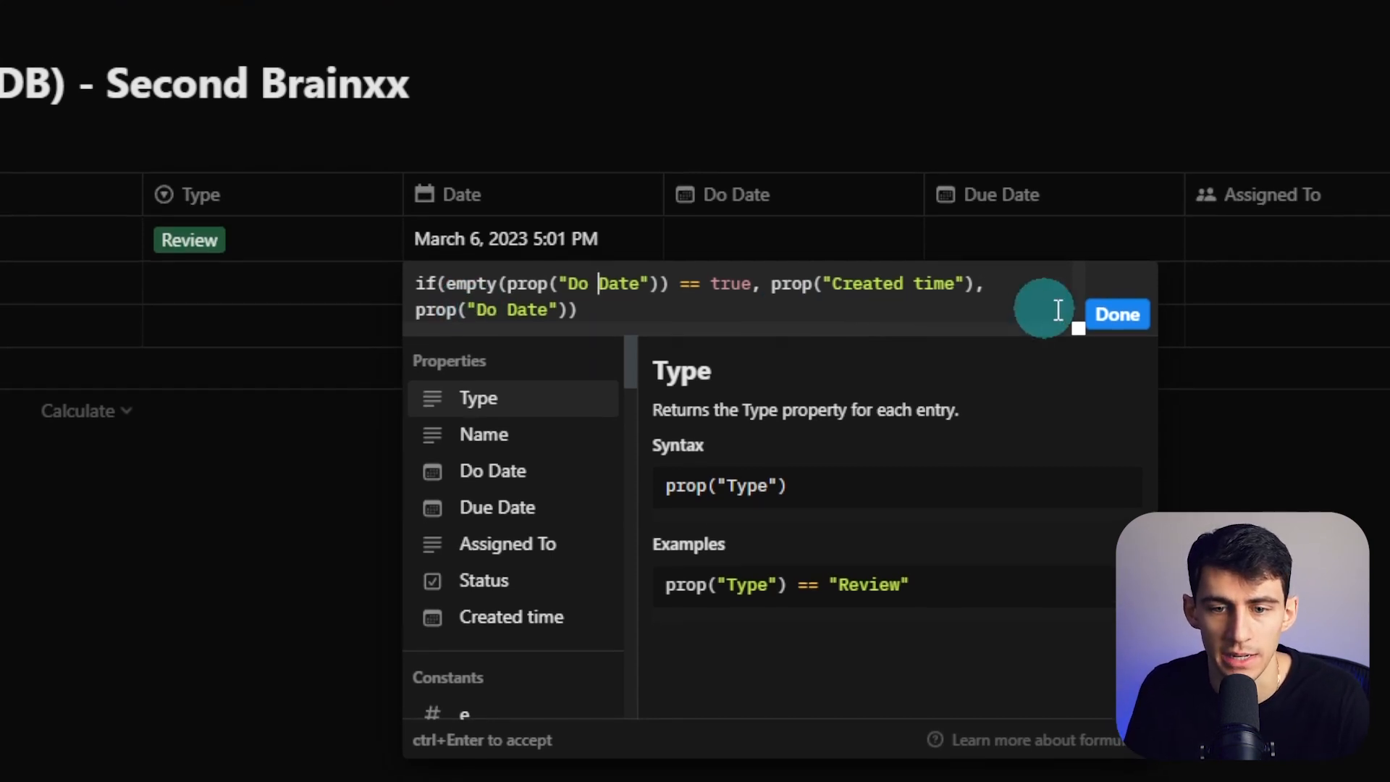
left_click(1094, 309)
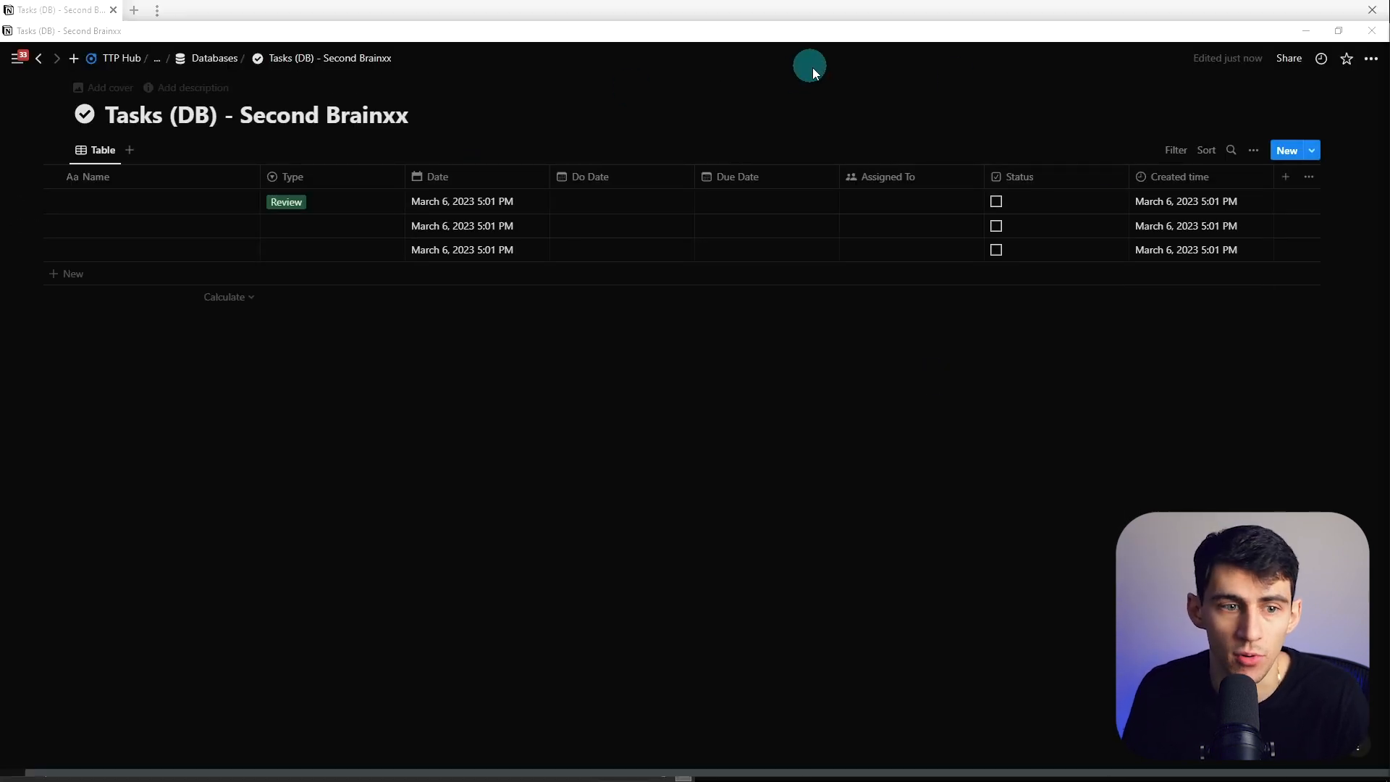
left_click(1286, 176)
type("re")
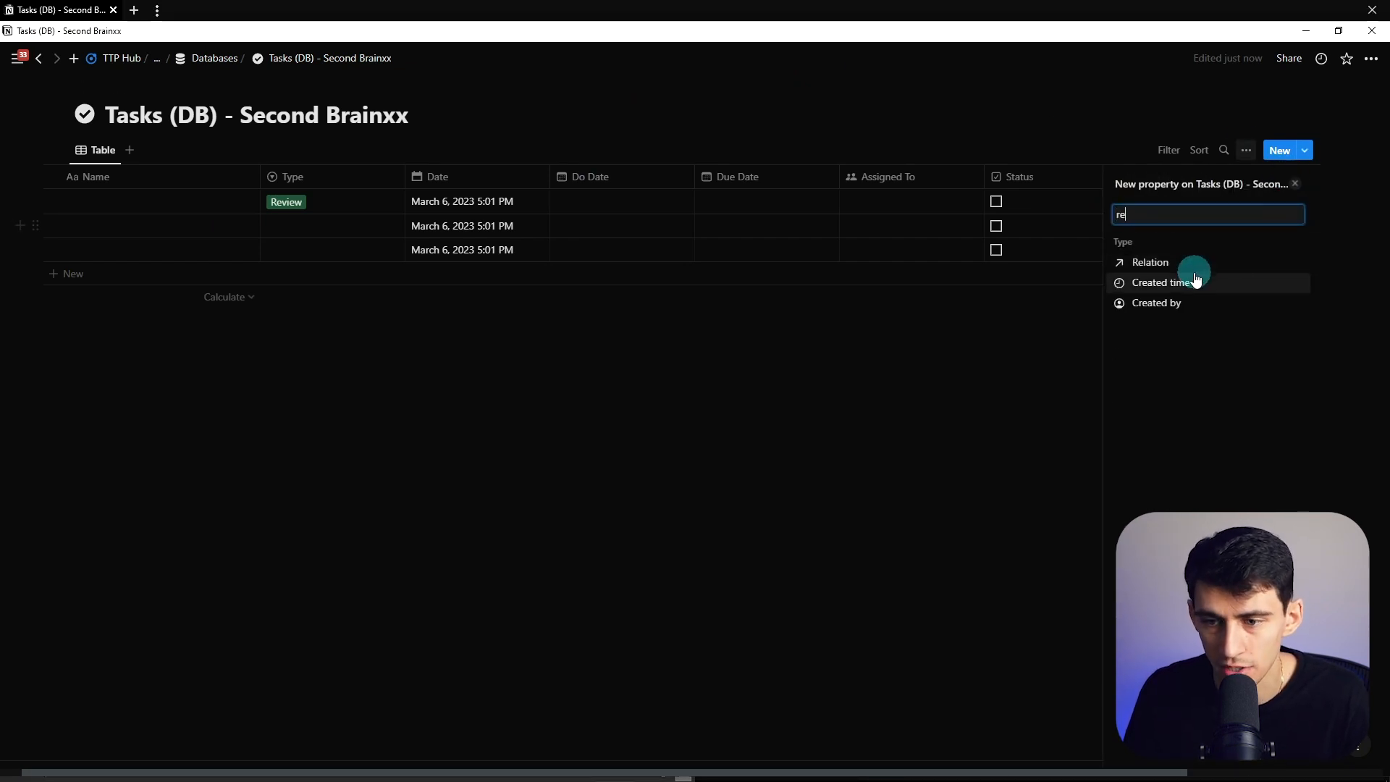
left_click(1188, 265)
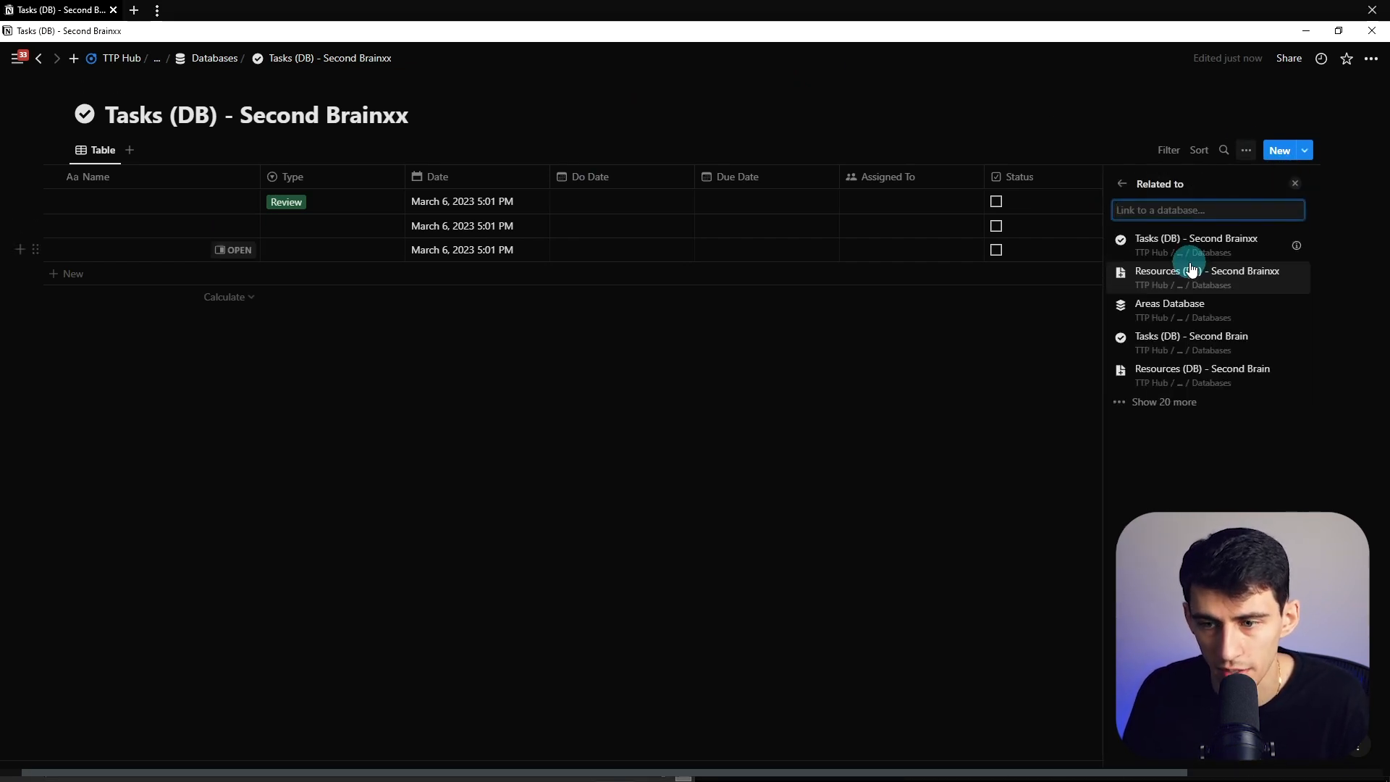
type("areas")
left_click(1189, 259)
left_click(1289, 276)
left_click_drag(1256, 211, 1076, 213)
- Add a two-way relation property named Areas linked to Areas (DB) - Second Brainxx, with Tasks as the related property name
left_click(1292, 176)
type("r")
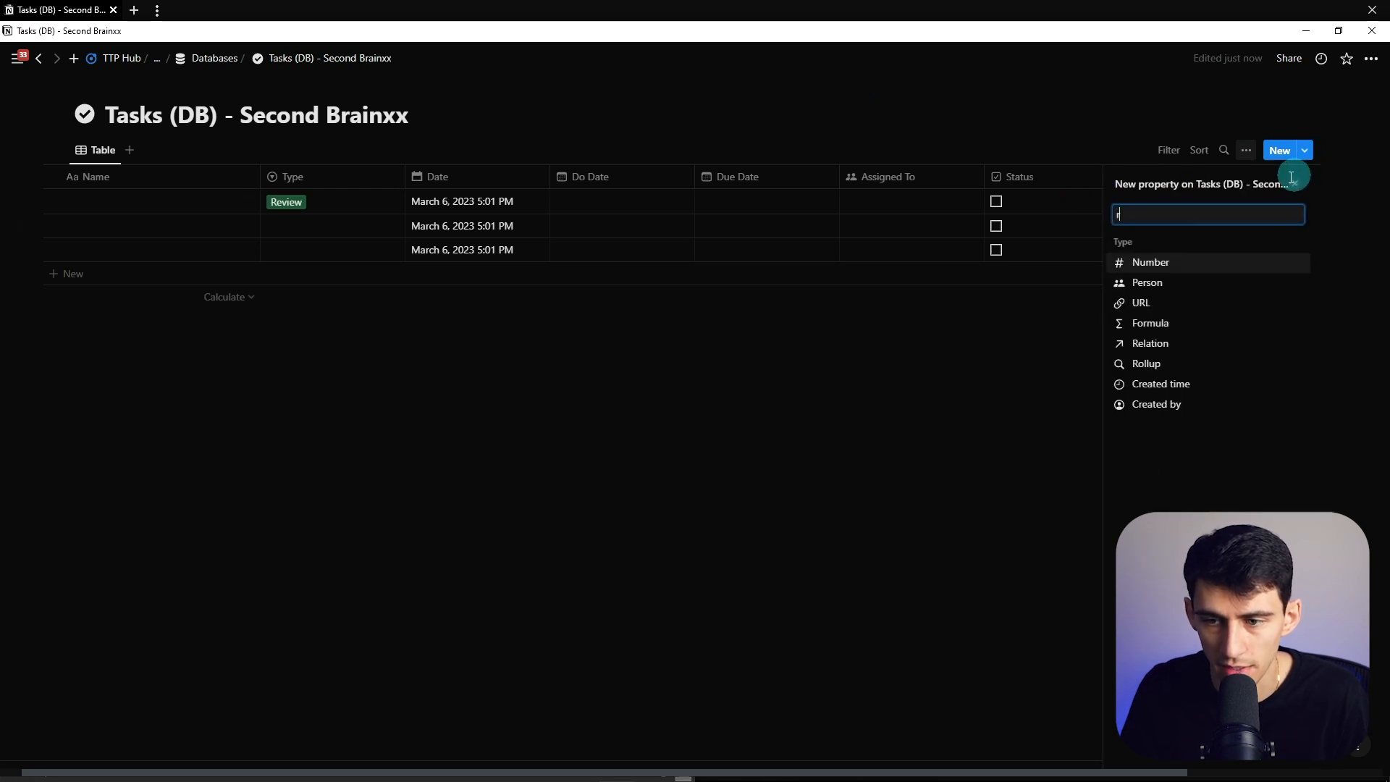
type("e")
left_click(1123, 264)
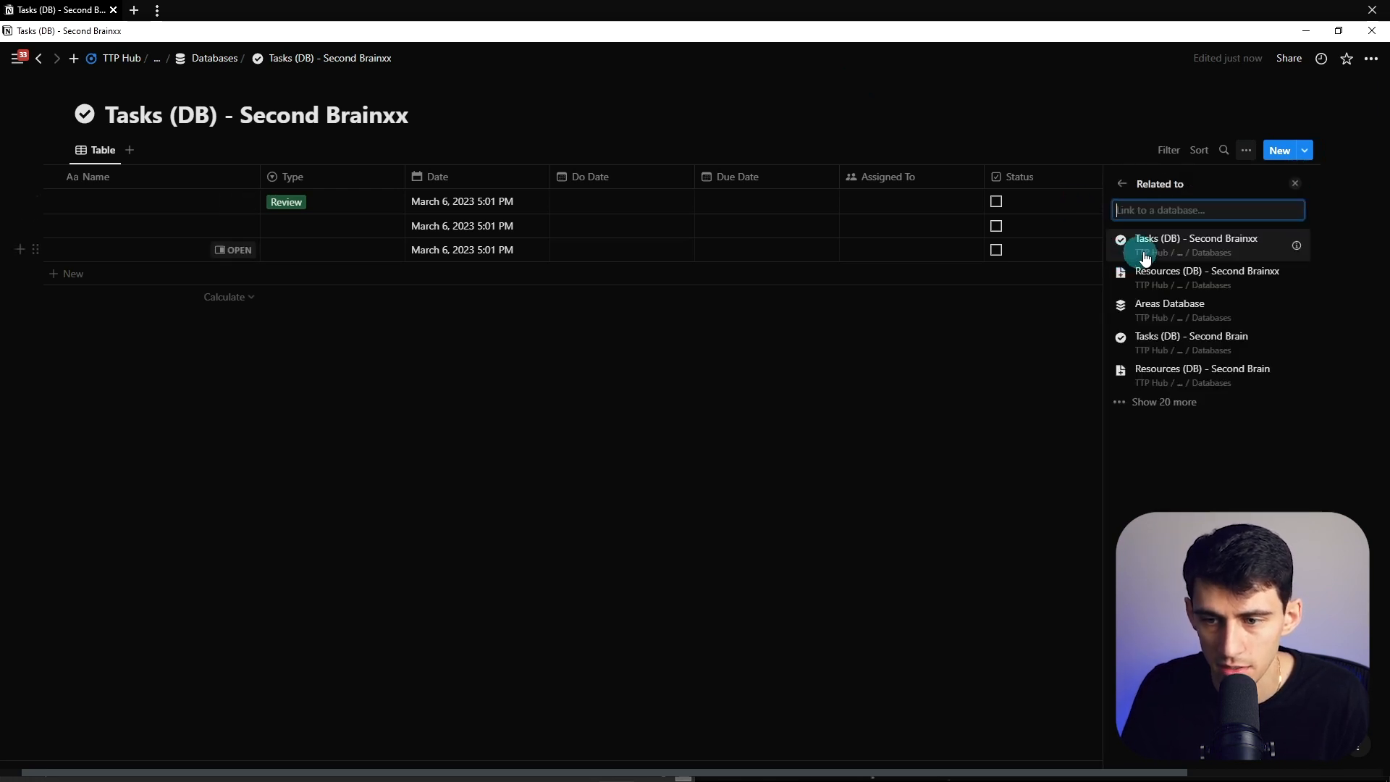
type("Tasks")
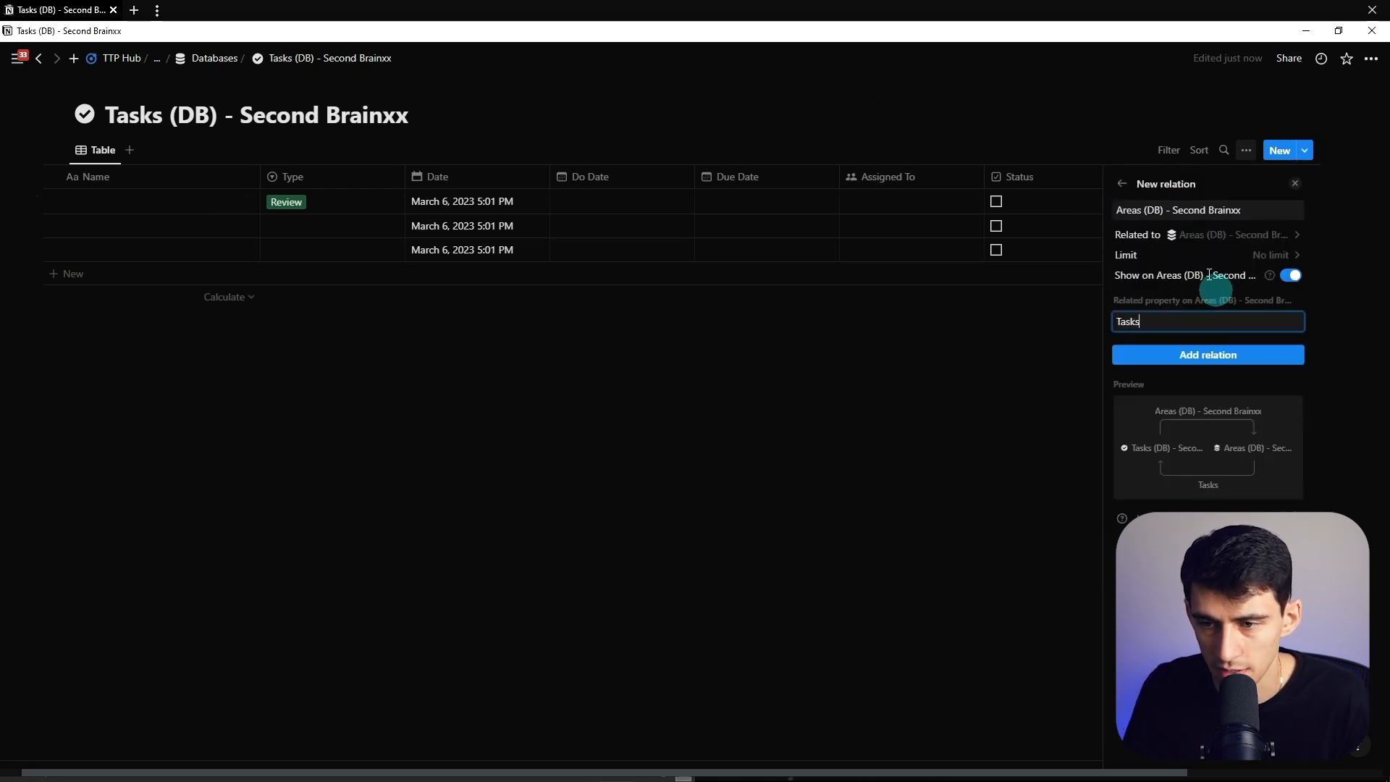
triple_click(1224, 209)
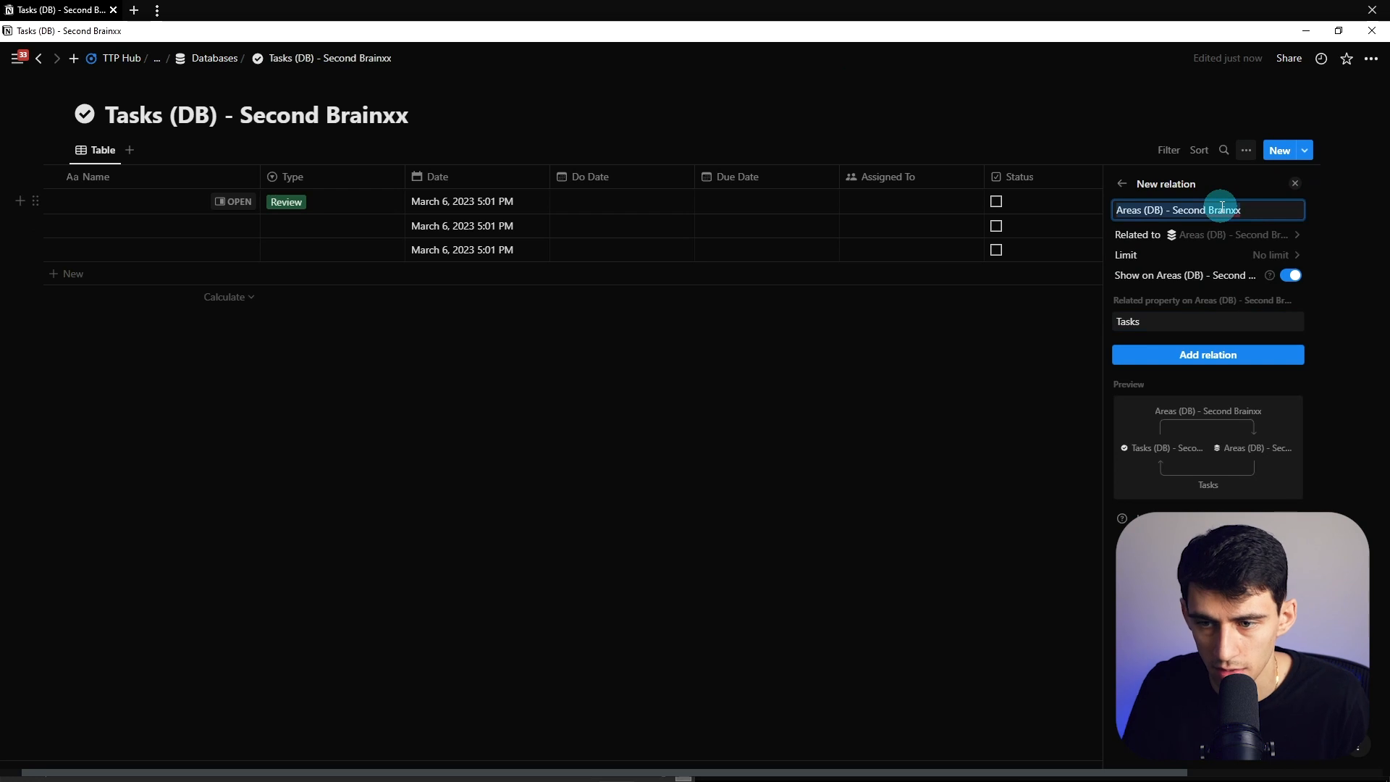
type("Areas")
key("Return")
- Change the icon of the Areas relation property to the layers icon
left_click(1124, 210)
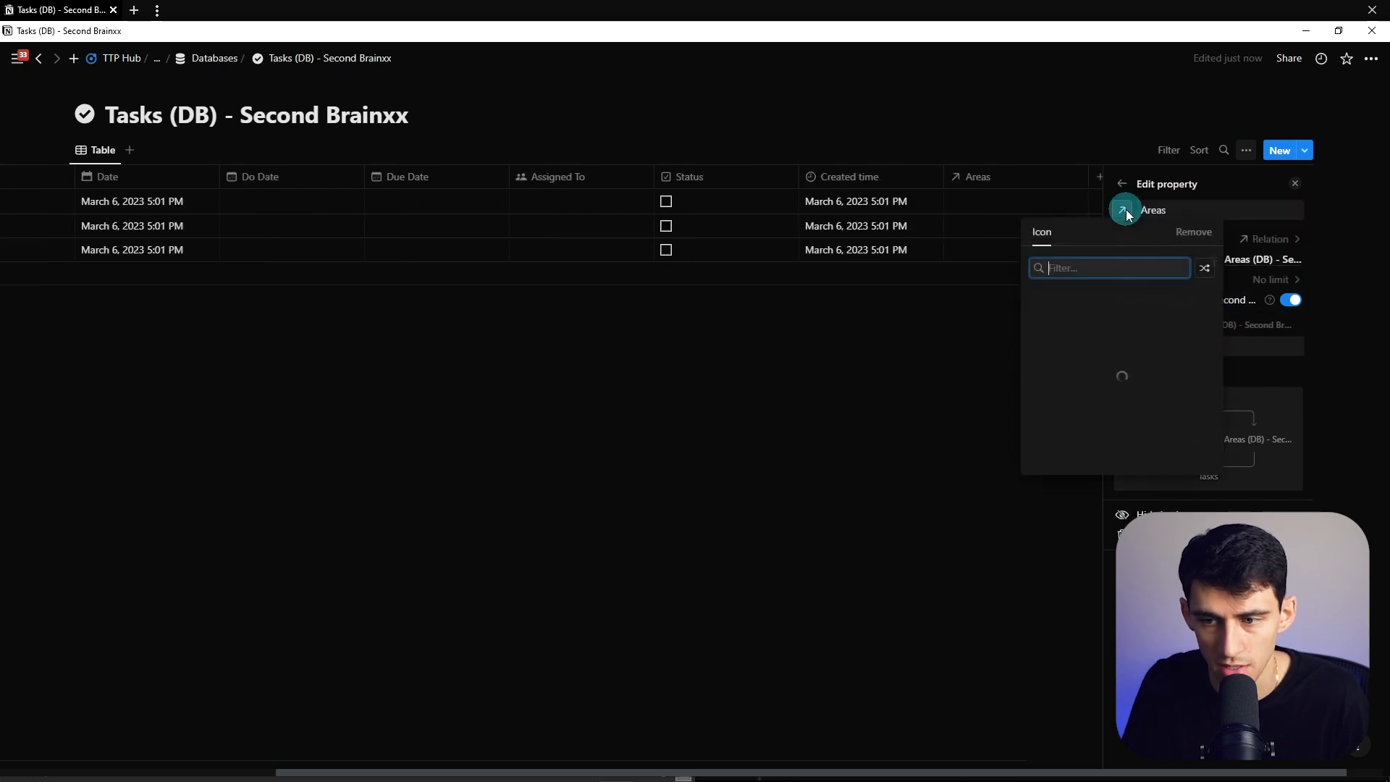
type("layer")
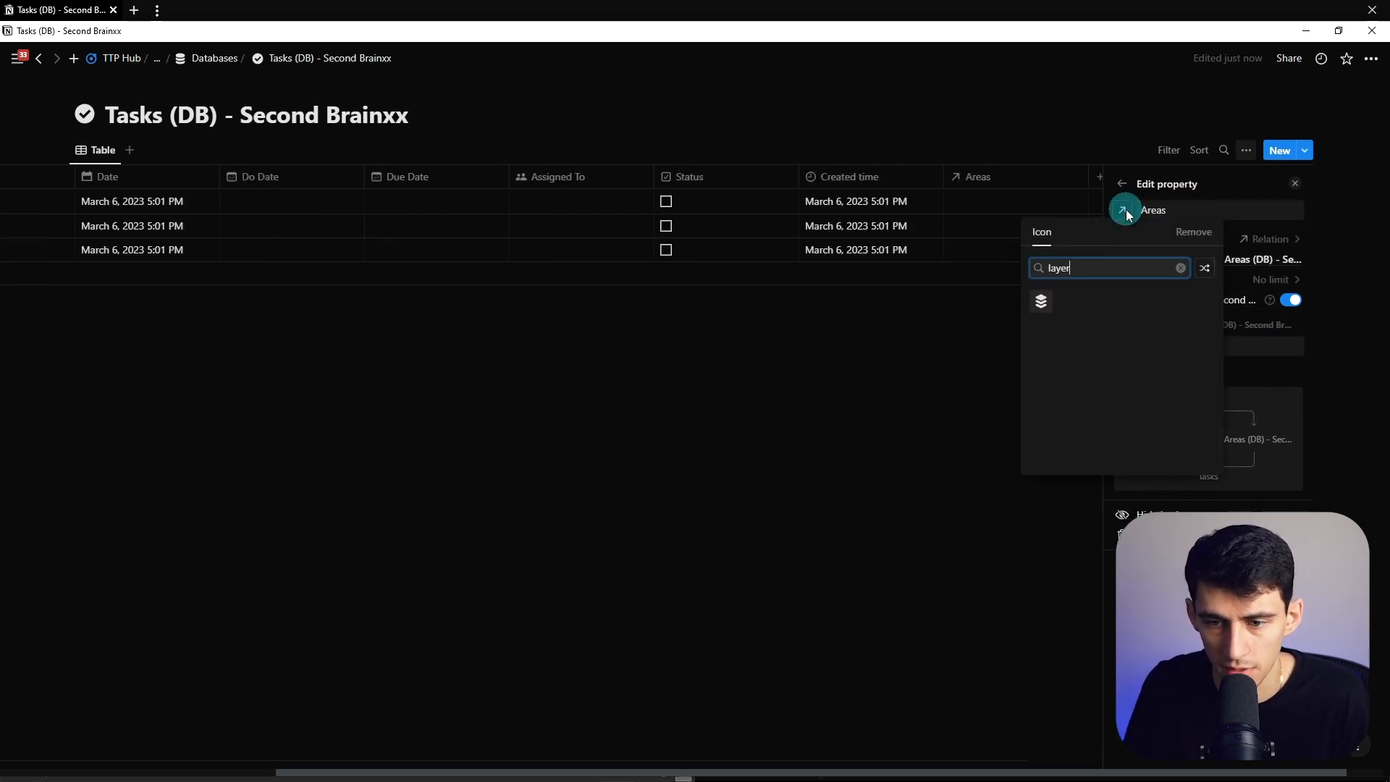
left_click(1040, 301)
left_click(1099, 157)
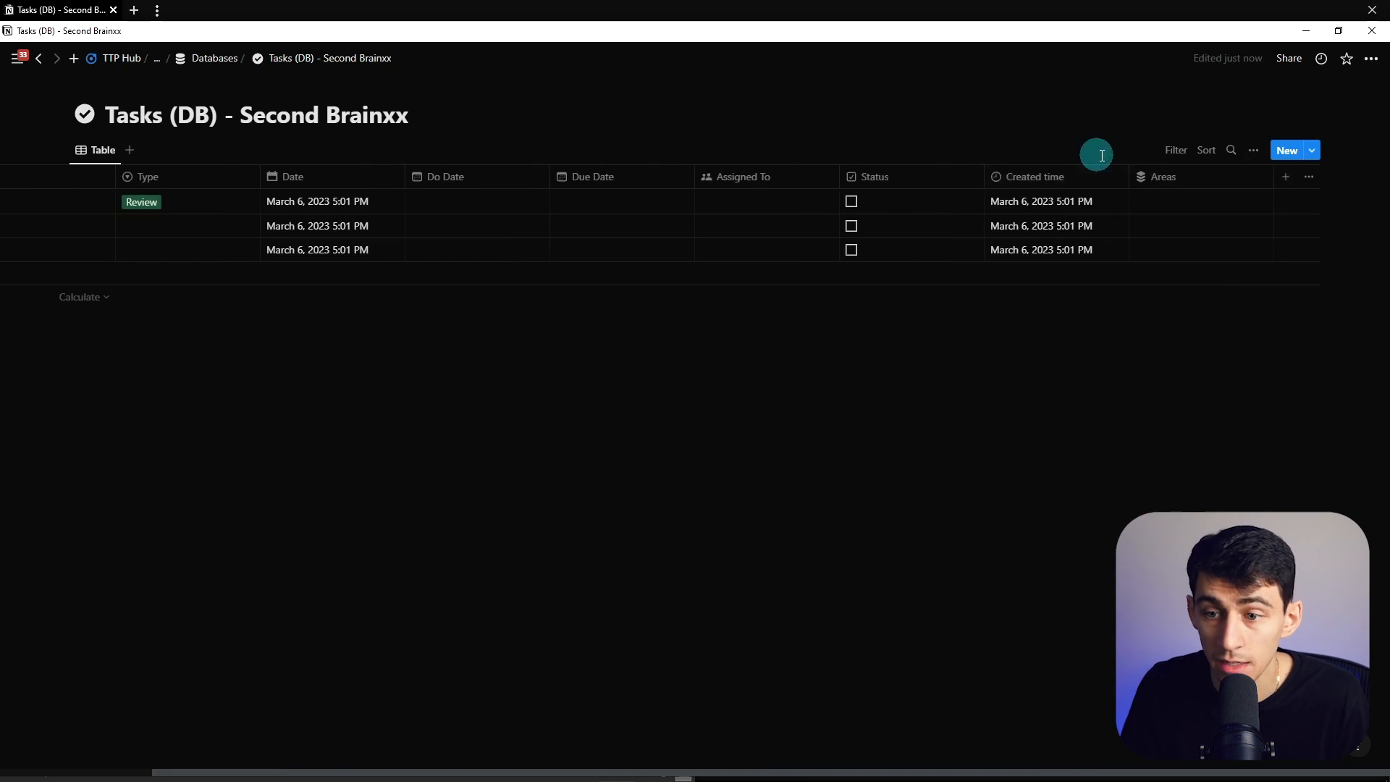
left_click(1283, 177)
type("re")
left_click(1153, 259)
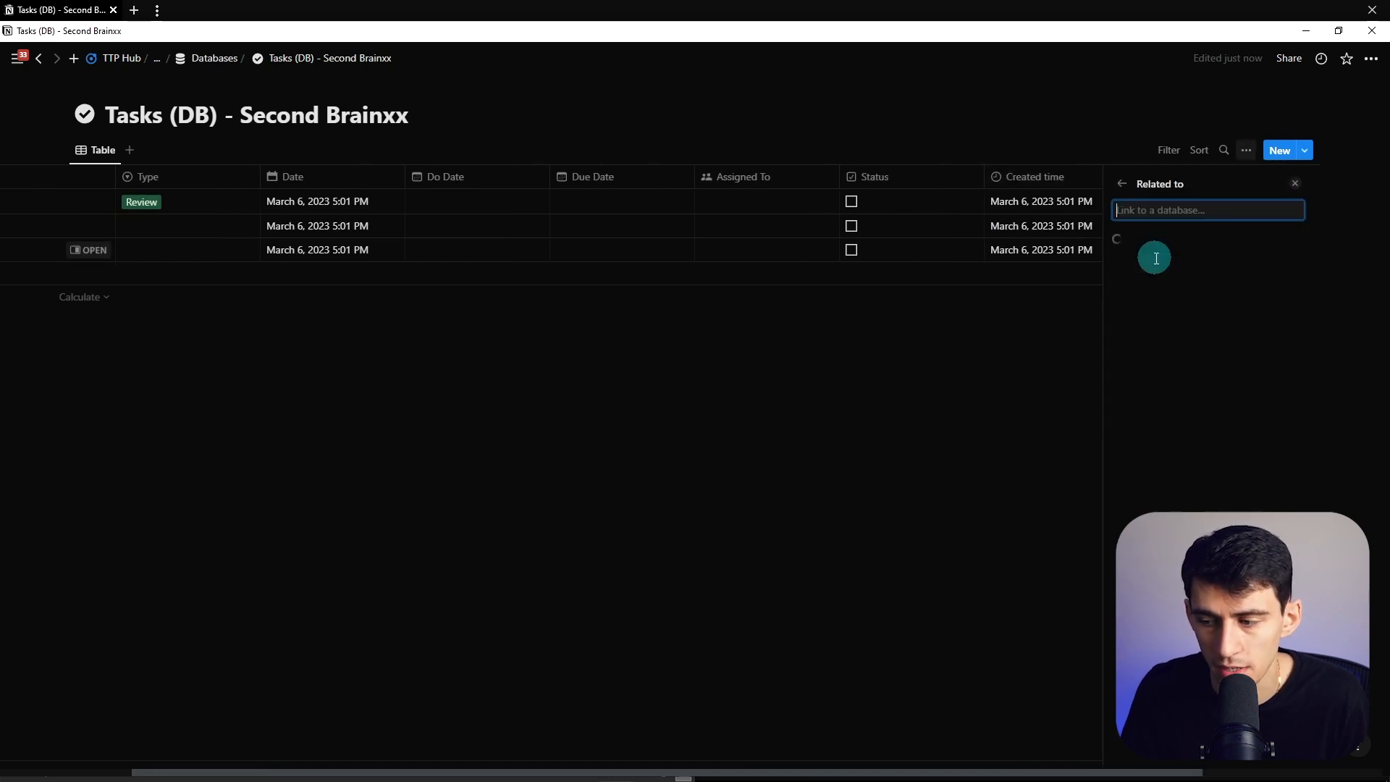
- Open the Databases page in a separate tab, check the core databases list and return to the Tasks database
left_click(214, 59)
scroll(188, 439, "down", 1)
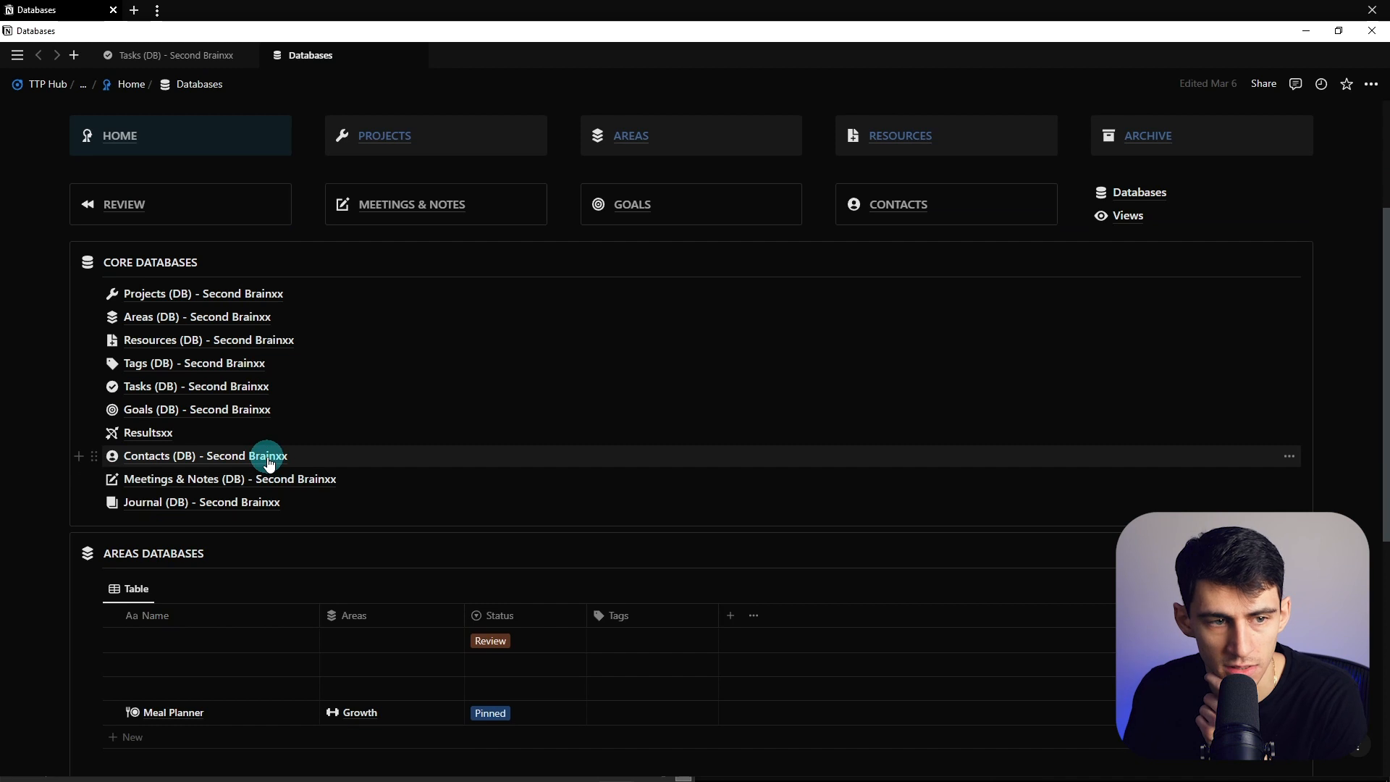
left_click(175, 55)
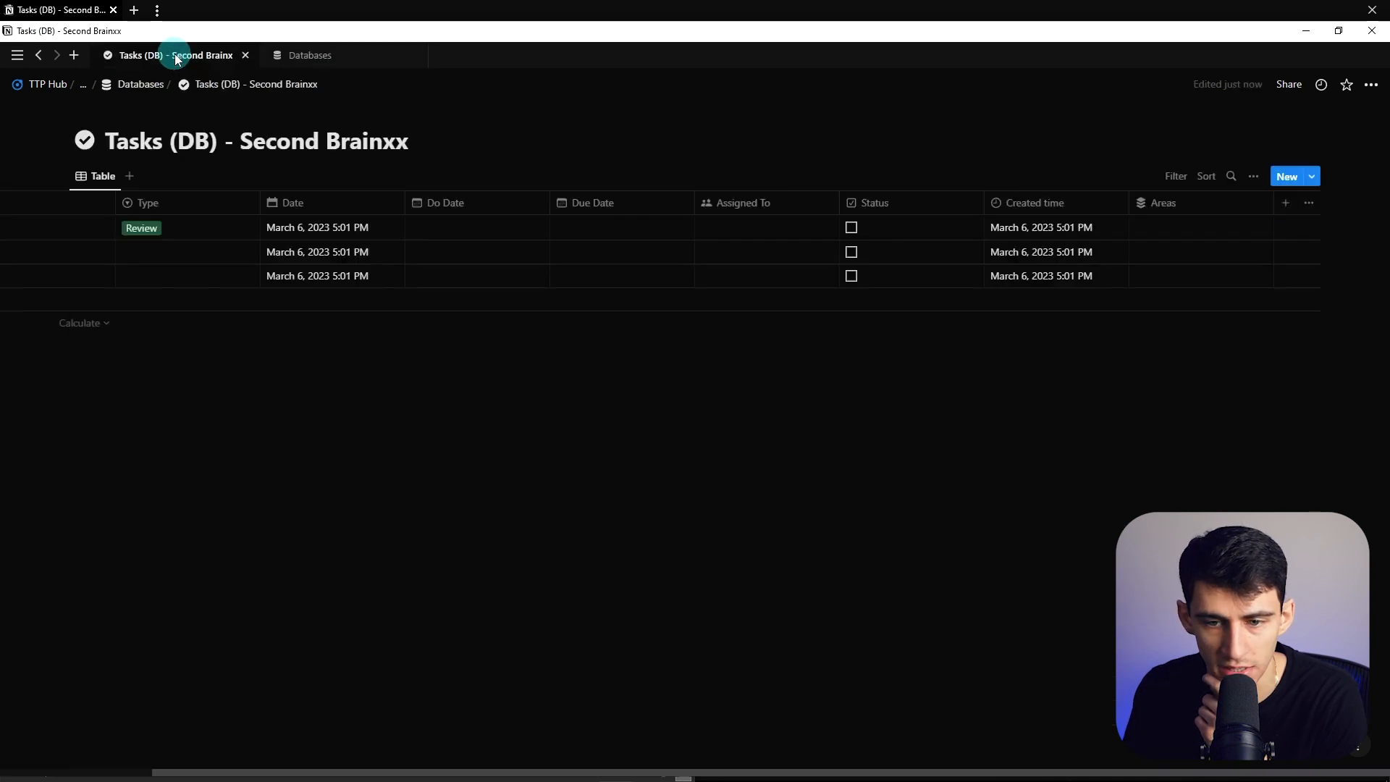
- Start a relation property and search for its target with the name Projects (DB) - Second Brainxx copied from the Databases page
left_click(1280, 211)
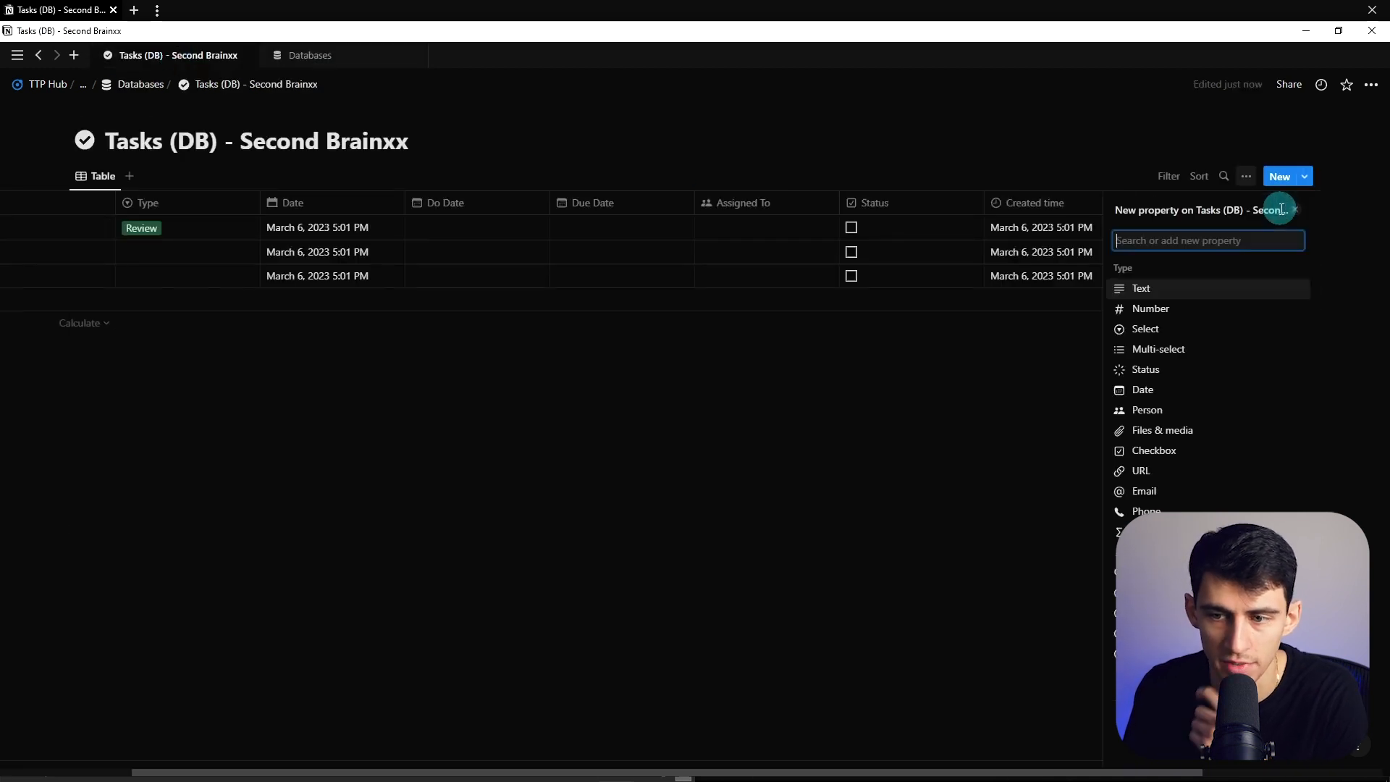
scroll(1189, 275, "down", 5)
left_click(1202, 286)
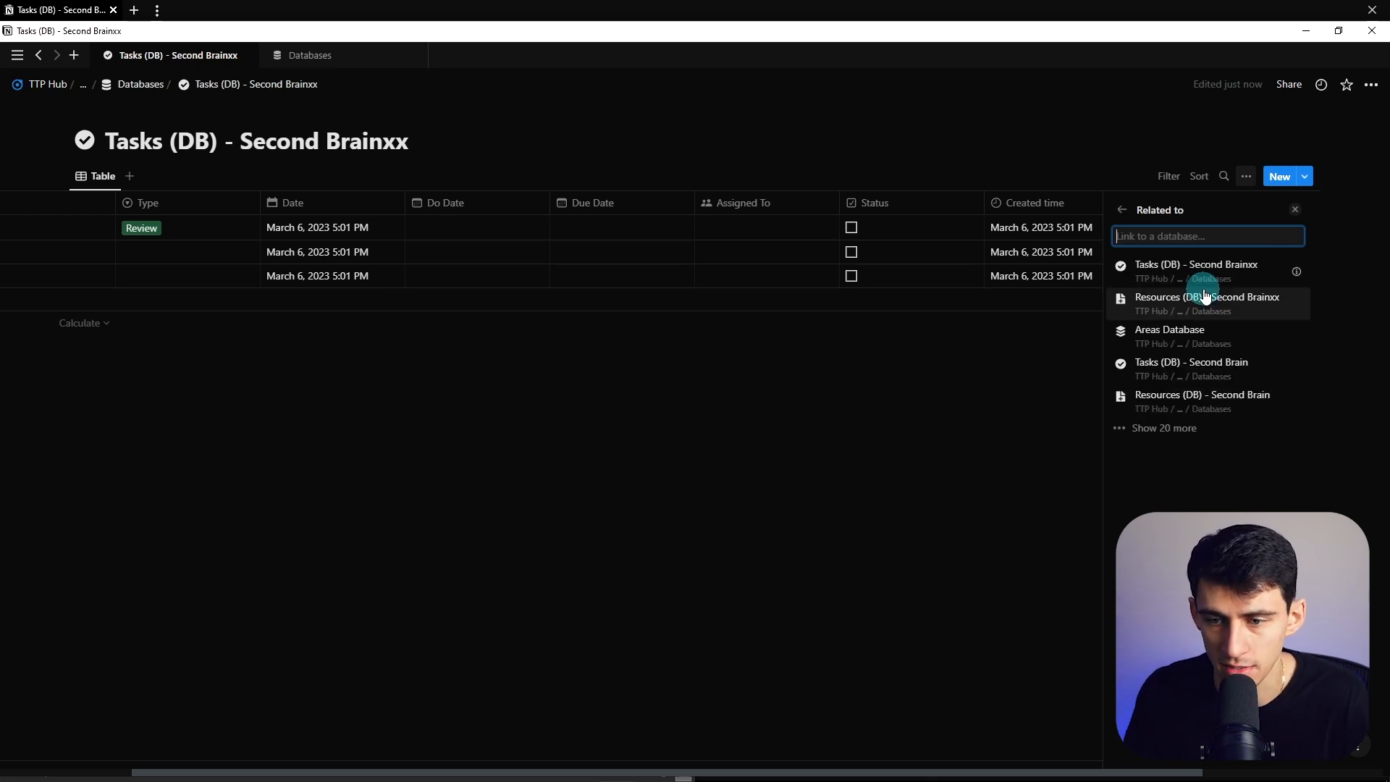
left_click(311, 55)
right_click(244, 295)
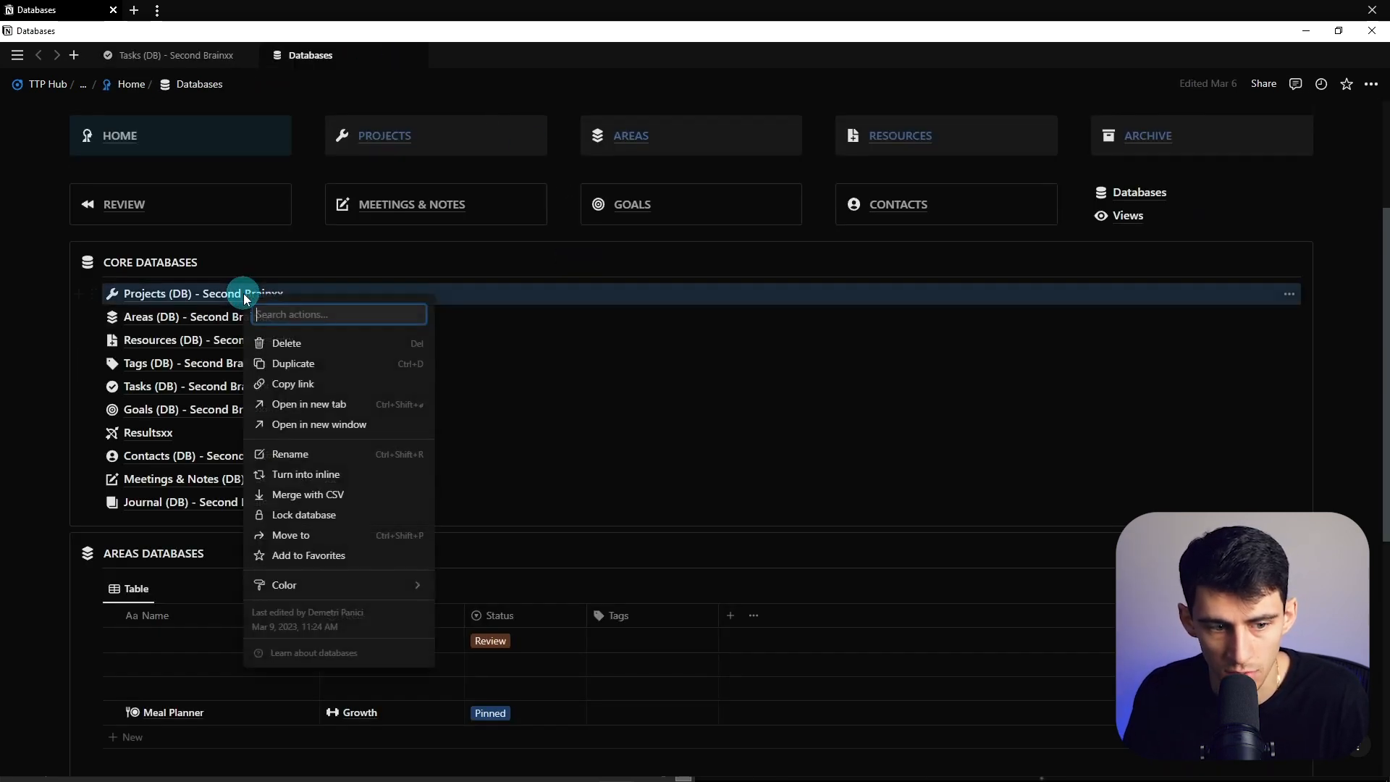
left_click(295, 452)
key("ctrl+c")
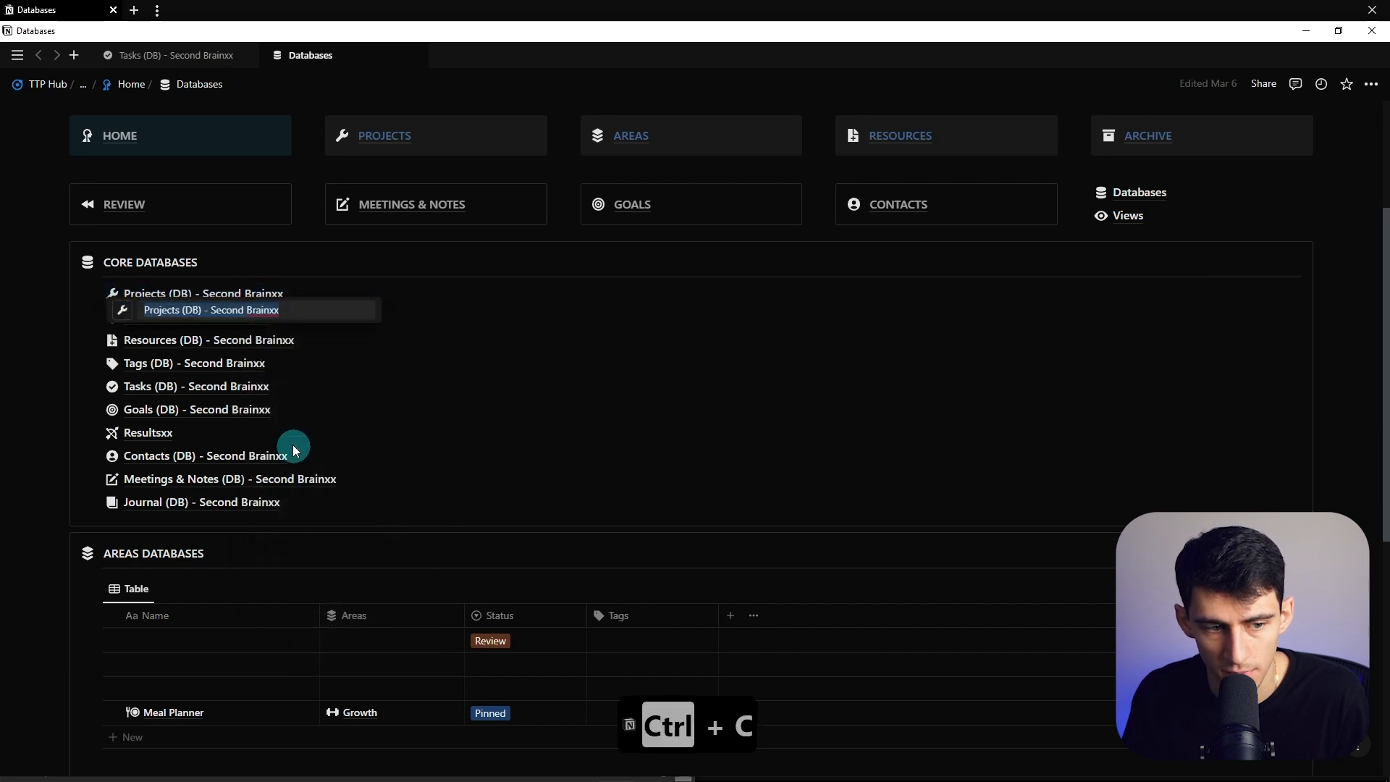
left_click(167, 55)
key("ctrl+v")
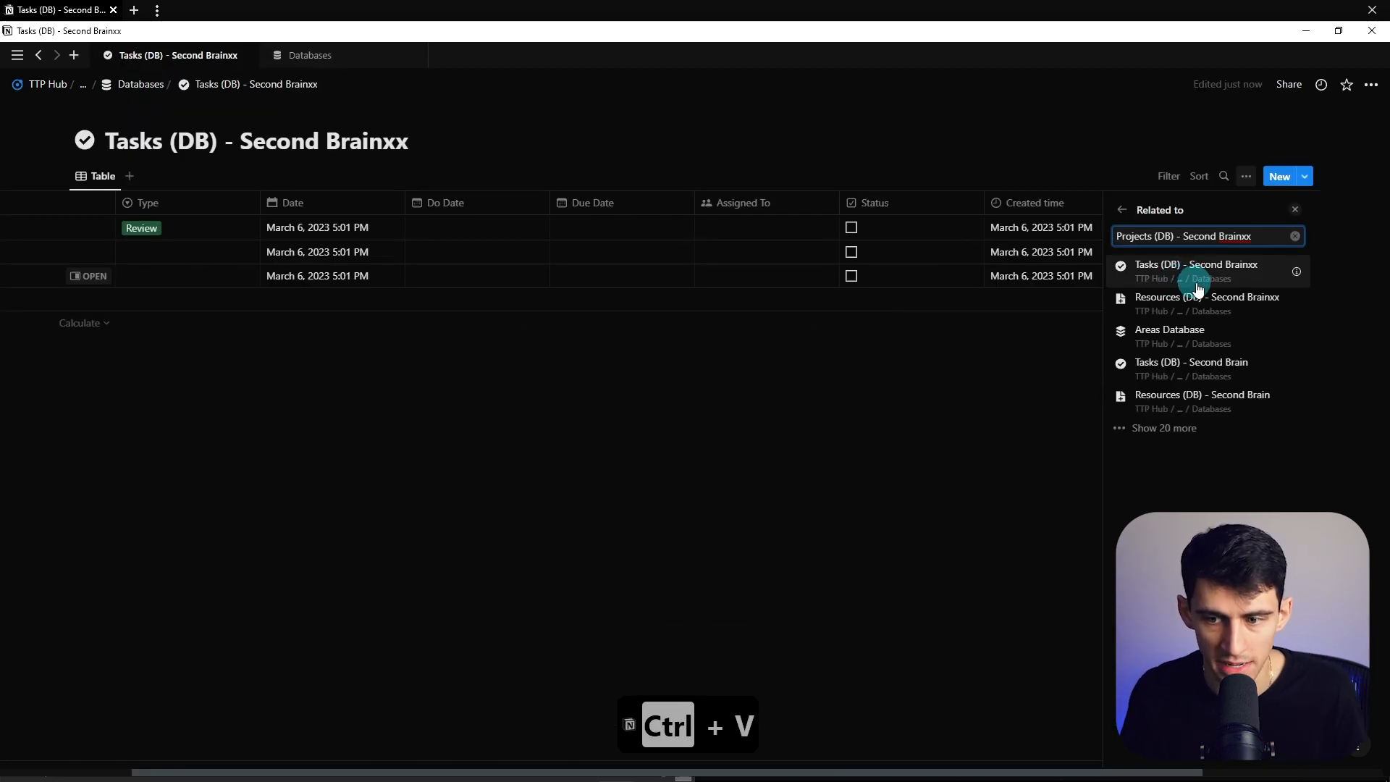
- Link the relation to Projects (DB) - Second Brainxx, naming the property Projects and the related property Tasks
left_click(1187, 397)
type("Projects")
left_click(1230, 348)
type("Tasks")
key("Return")
- Change the icon of the Projects relation property to the wrench icon
left_click(1119, 237)
type("w")
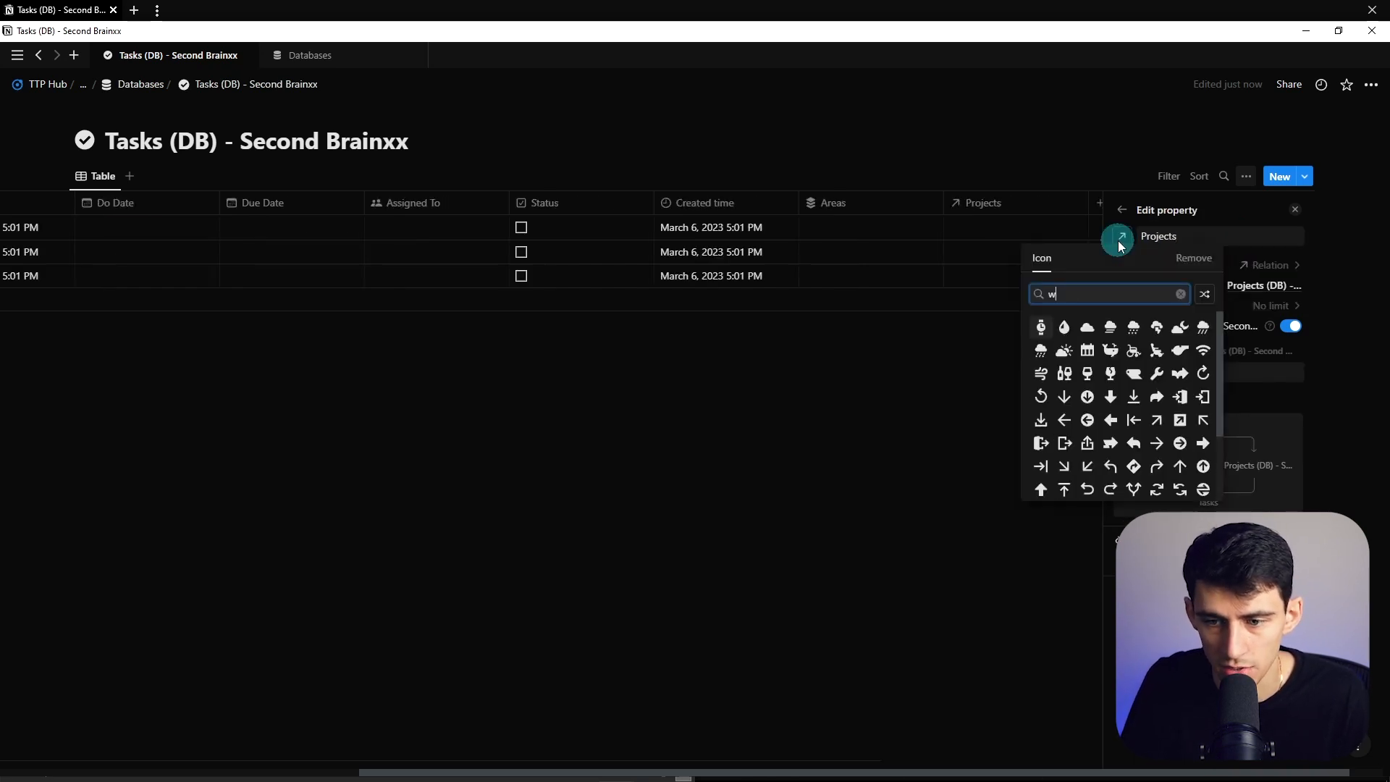
type("rench")
key("Return")
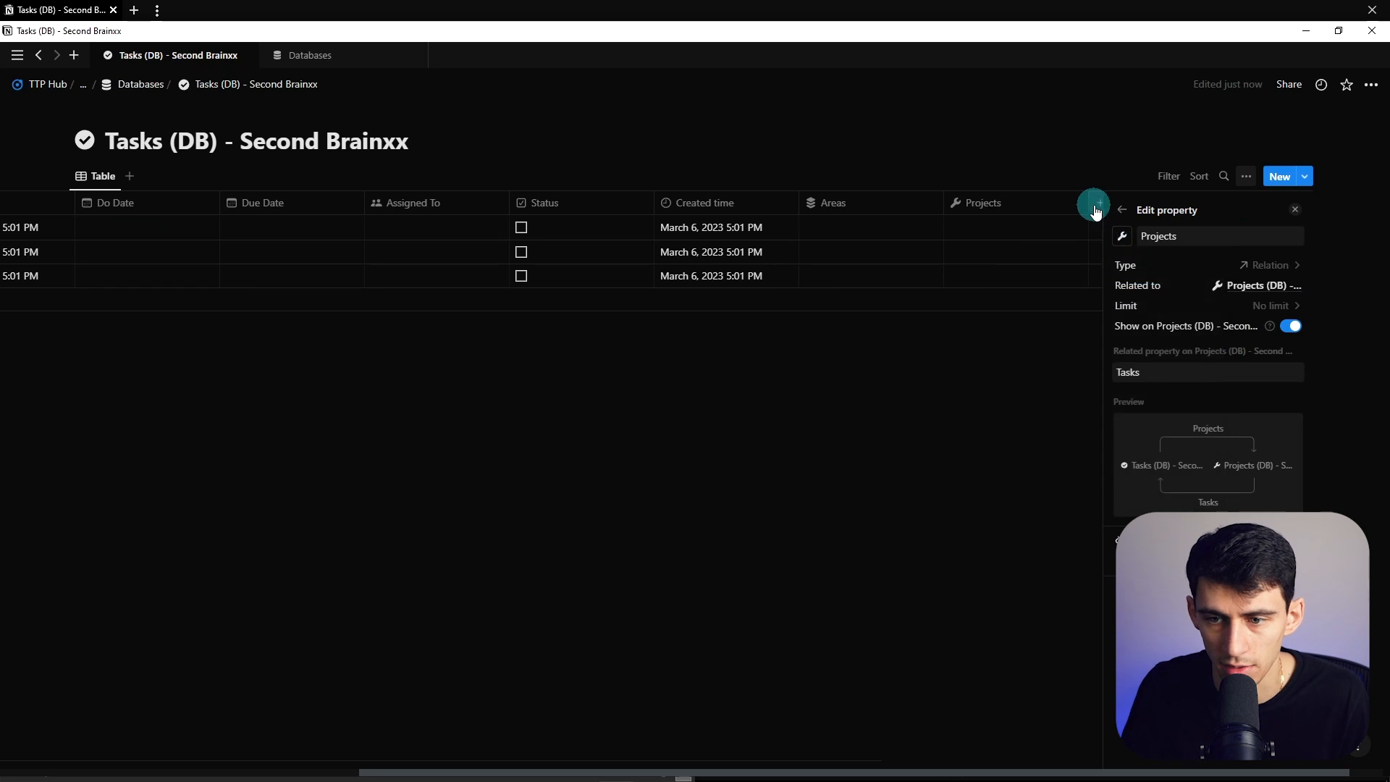
- Add a two-way relation property named Journal Log linked to the Journal (DB) - Second Brainxx database
left_click(1093, 206)
left_click(1149, 229)
type("journ")
key("Return")
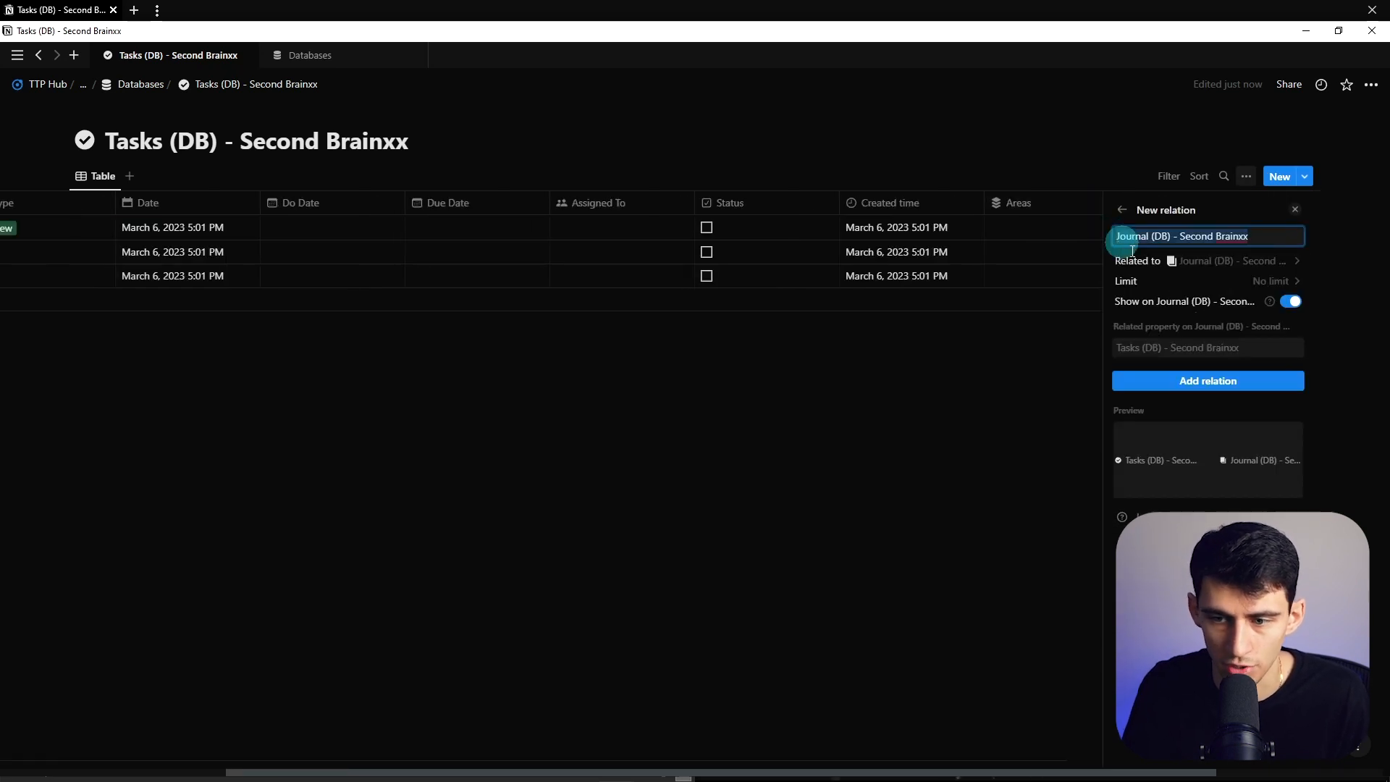
type("Journal Log")
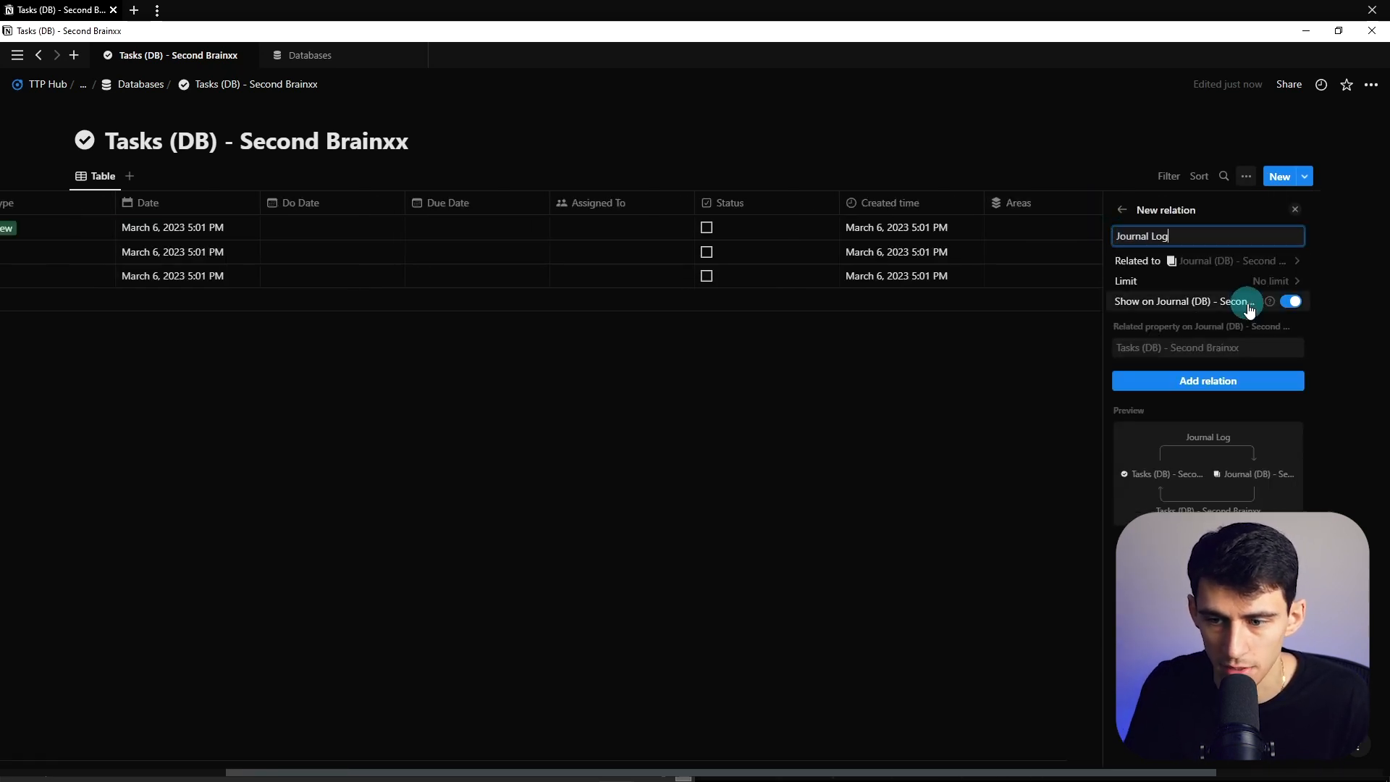
left_click(1209, 349)
key("Return")
- Start a new relation property linked to the Contacts (DB) - Second Brainxx database
left_click(1287, 208)
type("re")
left_click(1171, 287)
type("co")
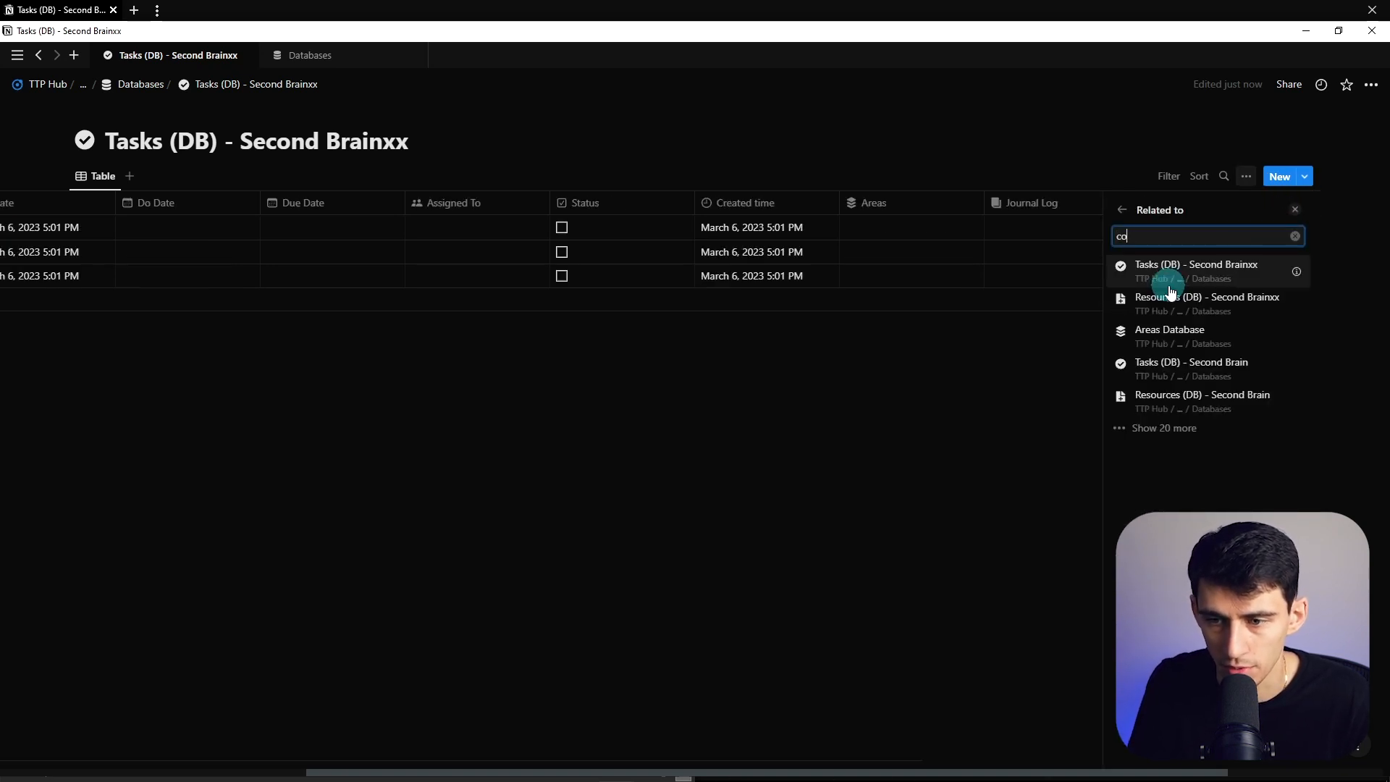
type("ntacts (db) - second brainxx")
left_click(1158, 294)
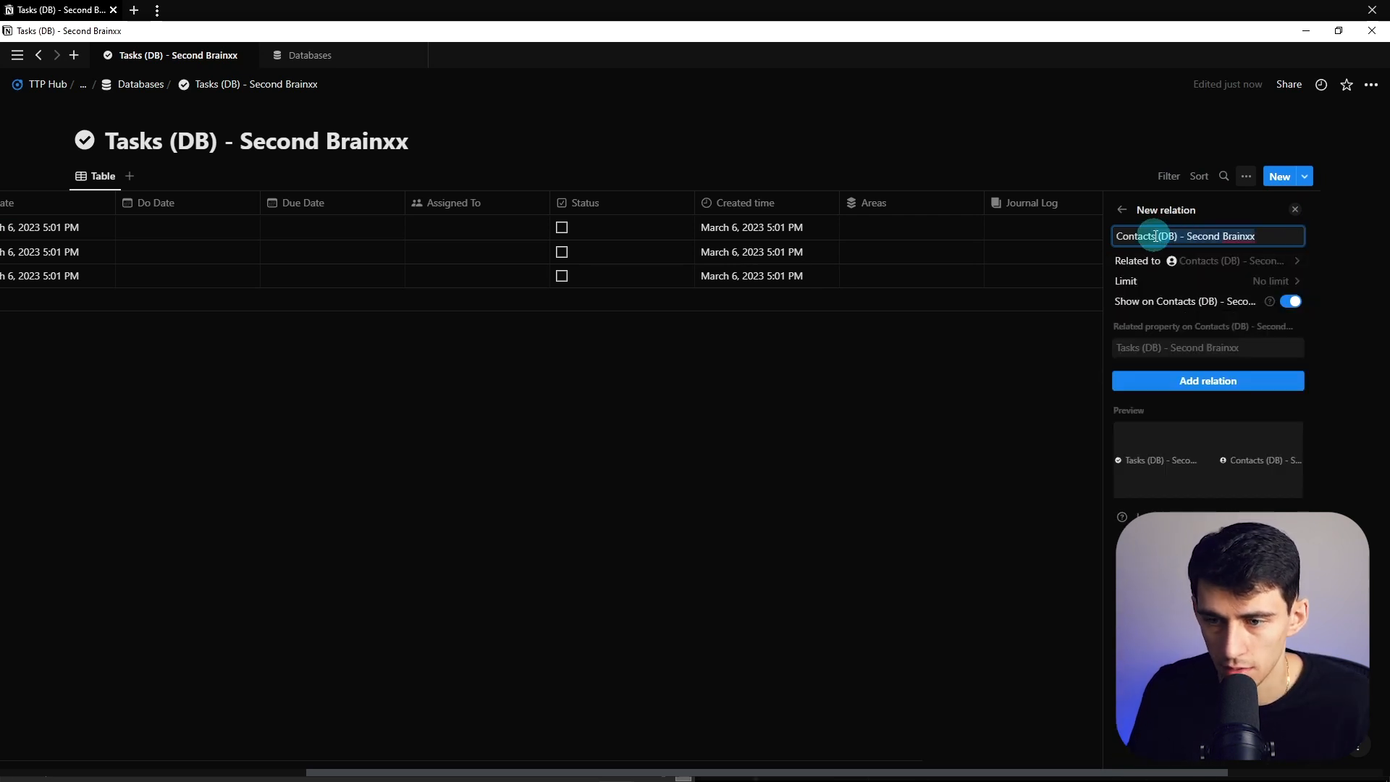
- Name the relation Contacts with Task as its related property, and give it the circled silhouette icon
key("BackSpace")
key("Tab")
type("Task")
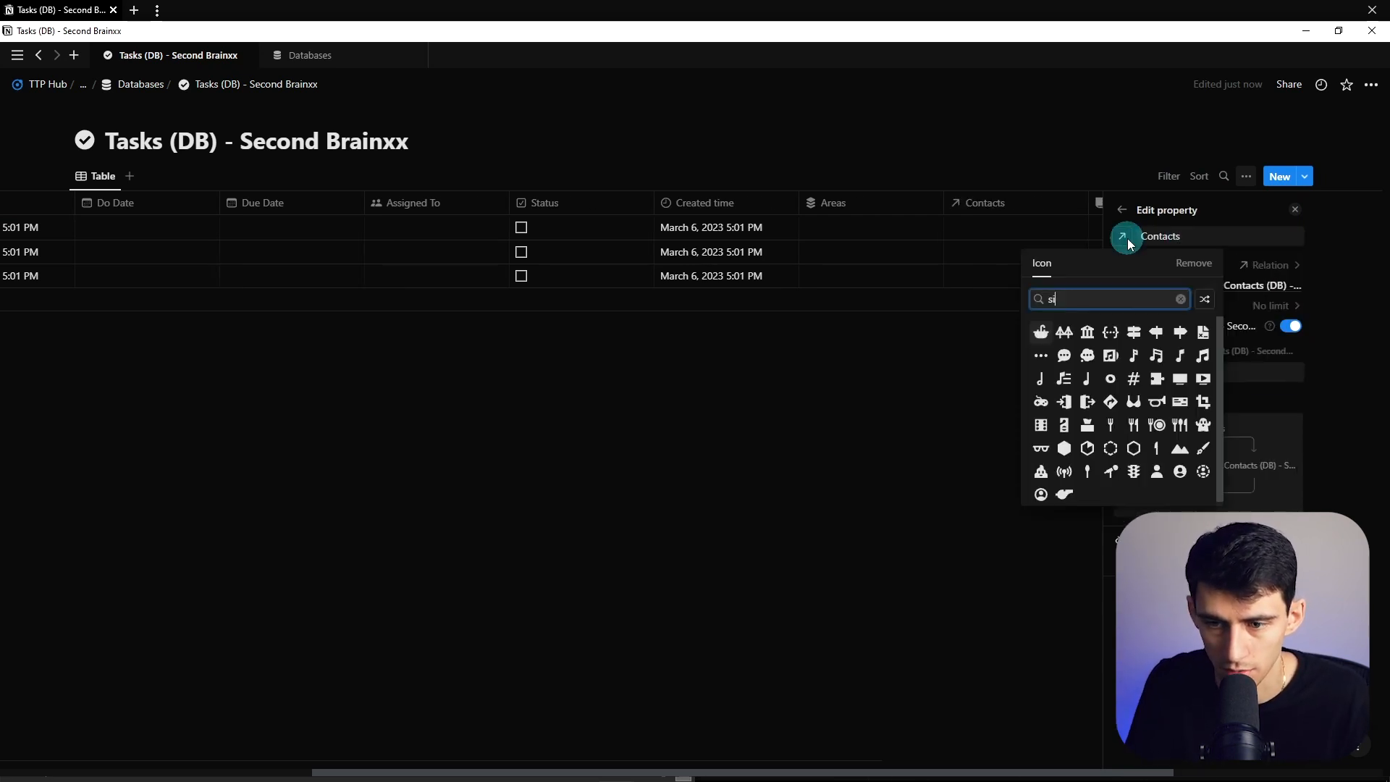
type("lh")
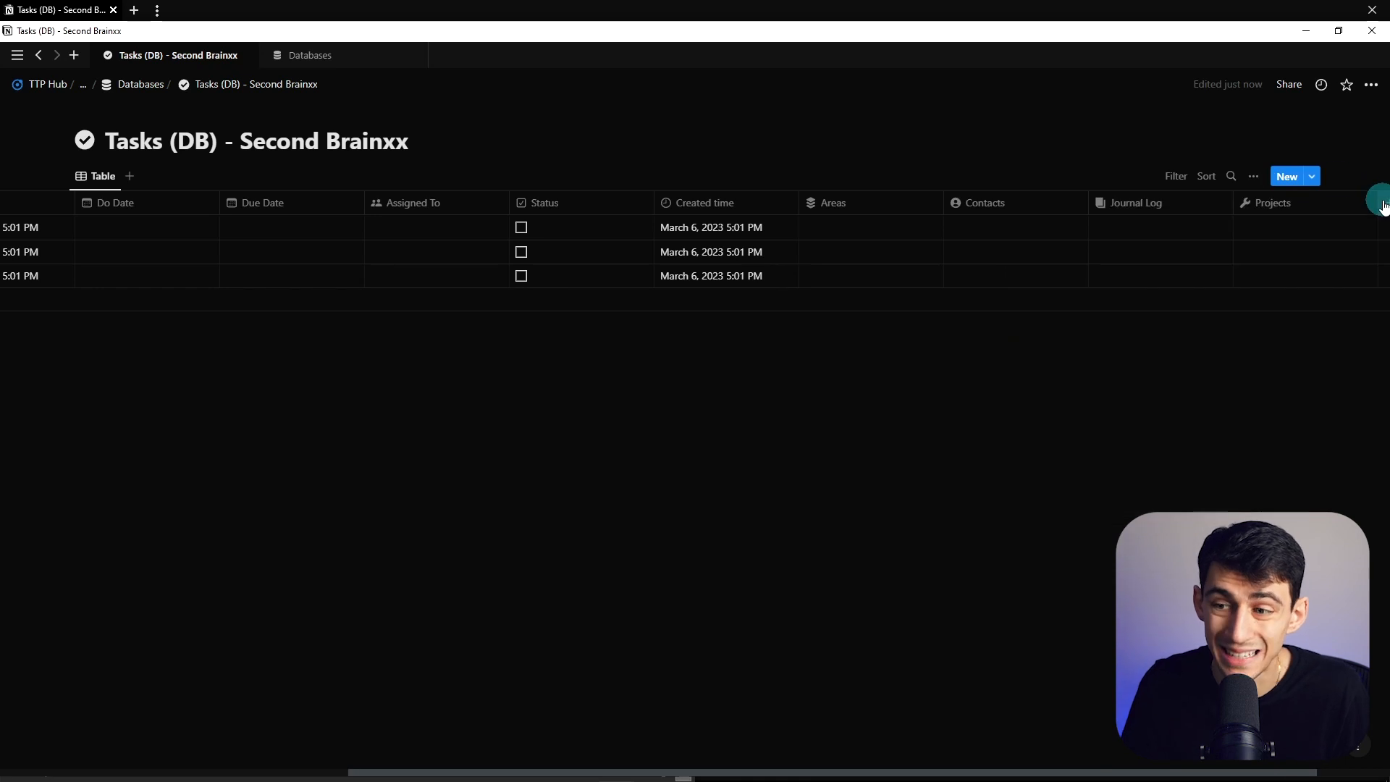
- Start a relation property linked to Tags (DB) - Second Brainxx, using the database name copied from the Databases page
left_click(1383, 202)
type("e")
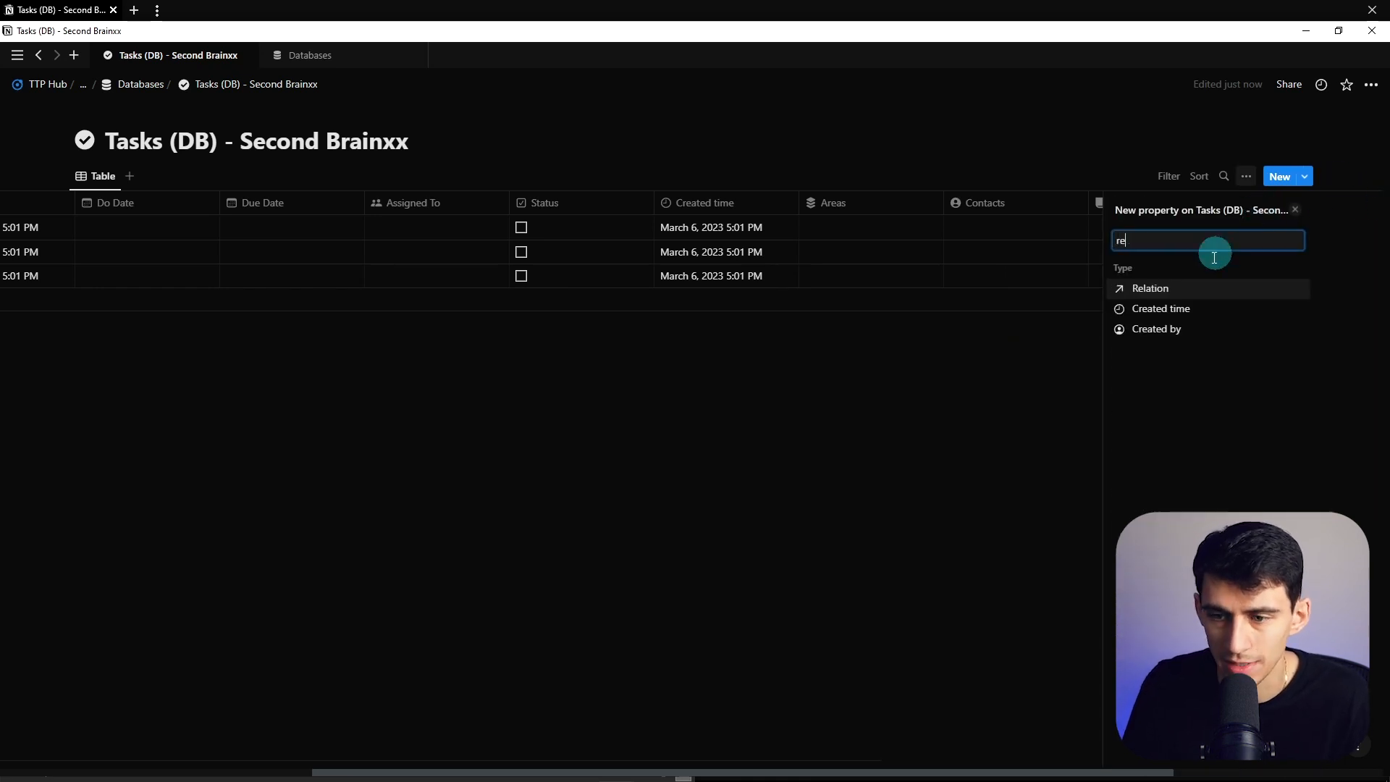
left_click(1180, 285)
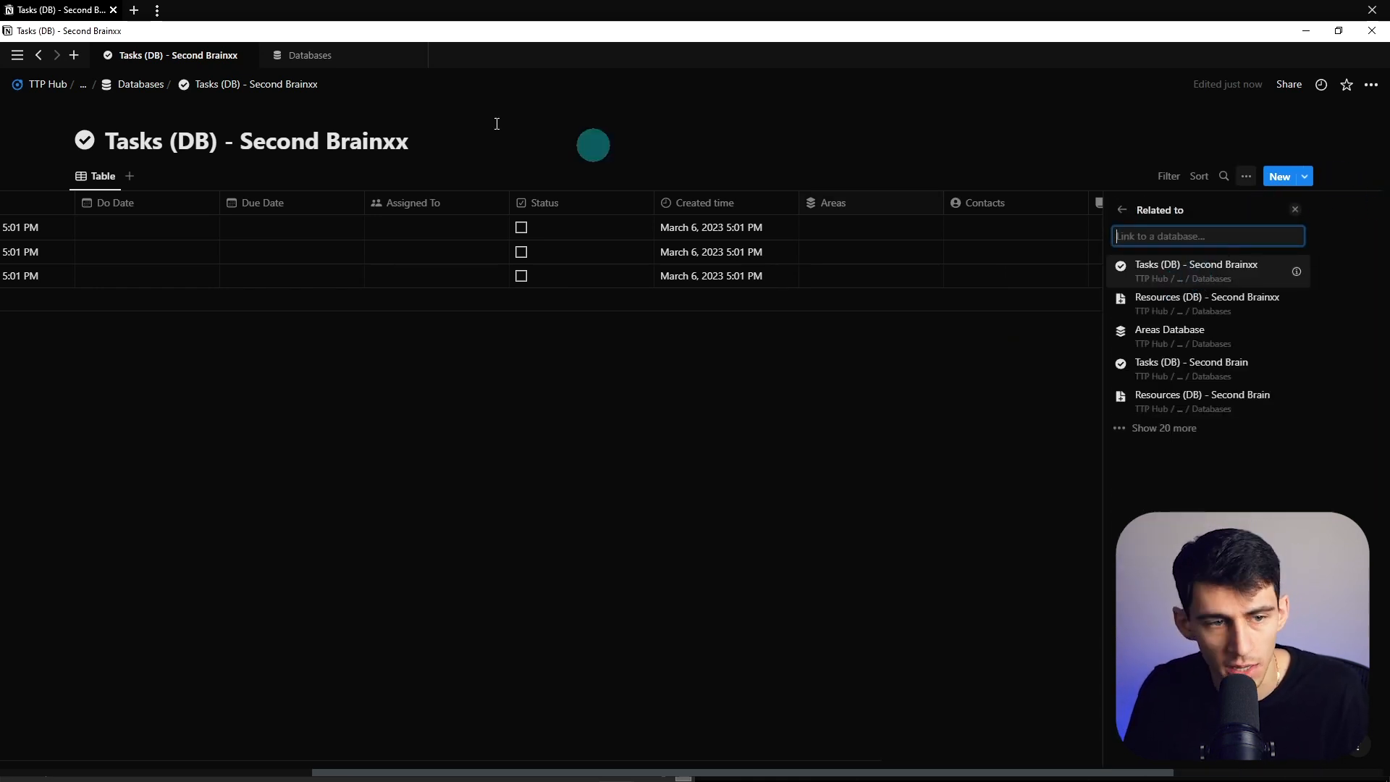
left_click(316, 56)
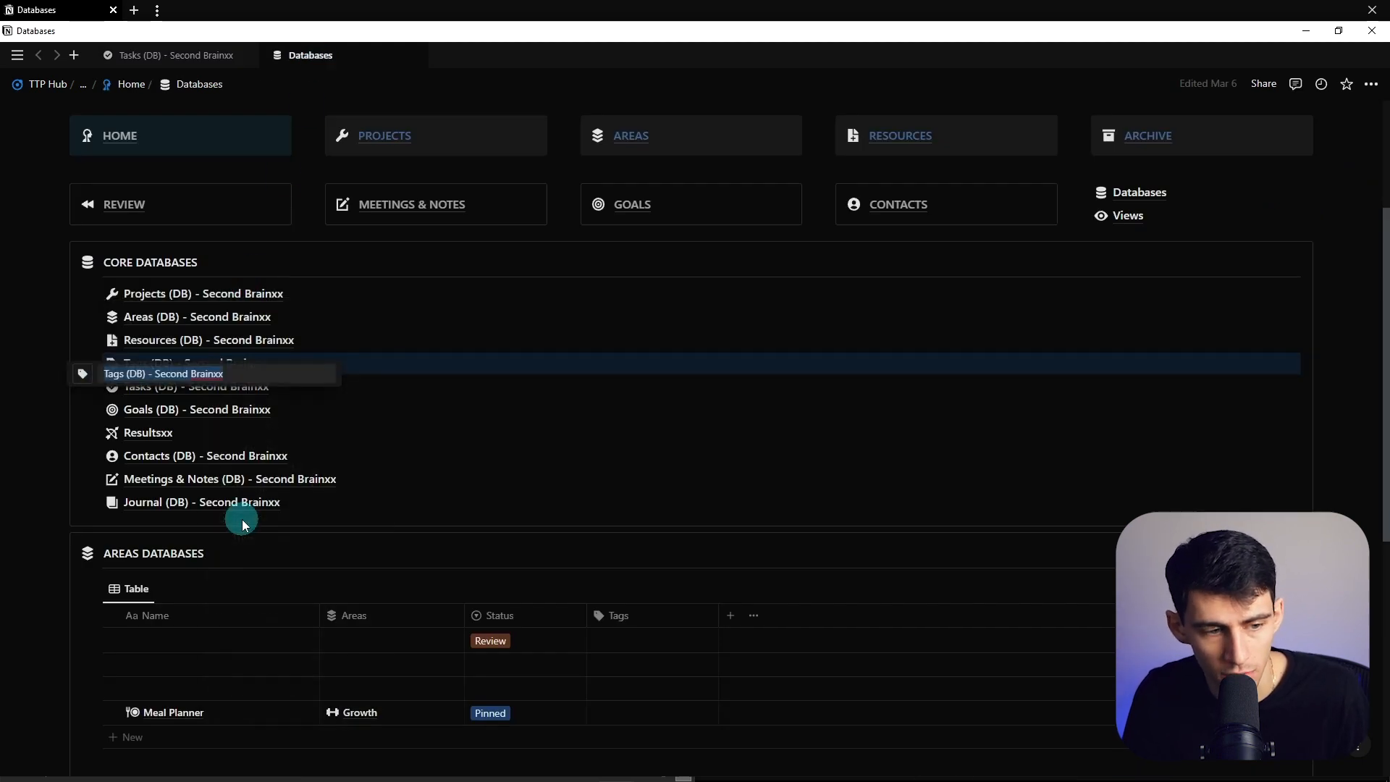
key("ctrl+c")
left_click(189, 58)
key("ctrl+v")
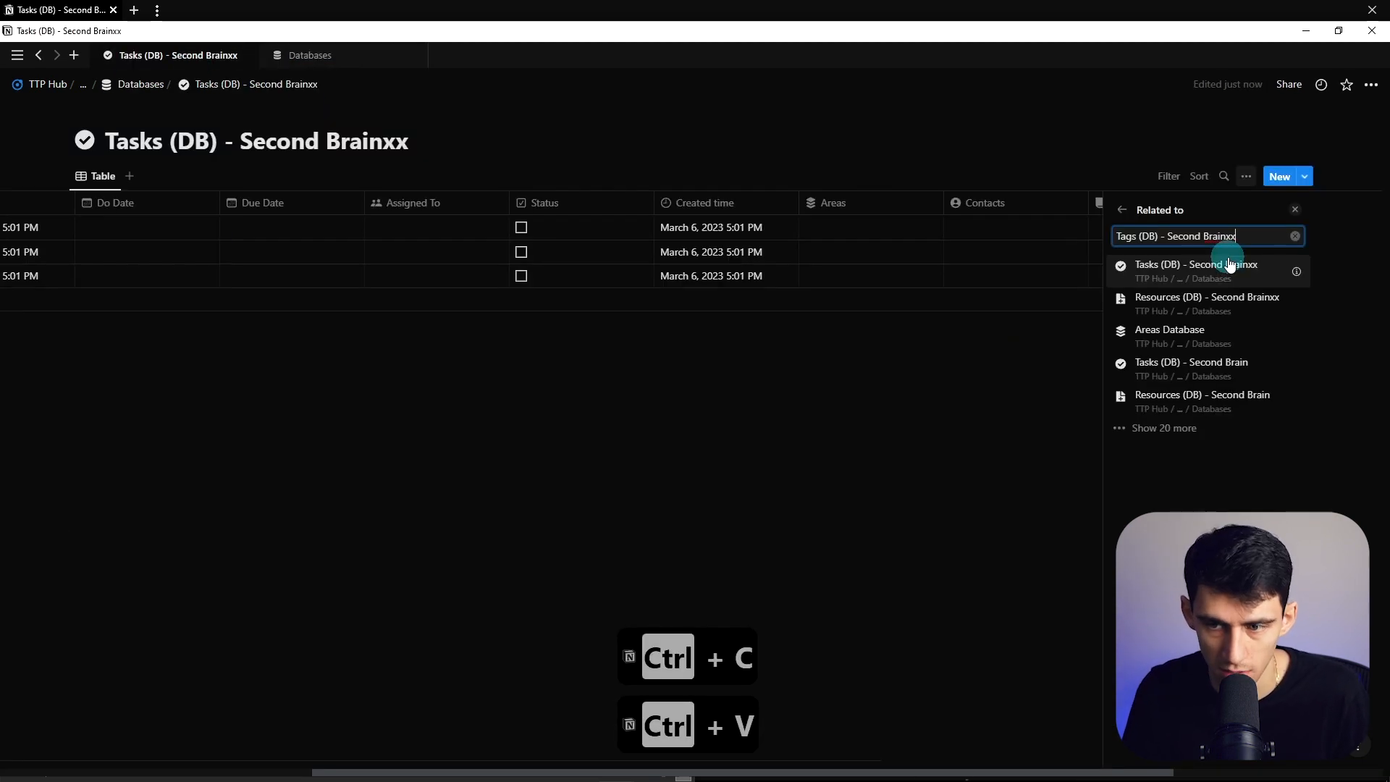
left_click(1228, 265)
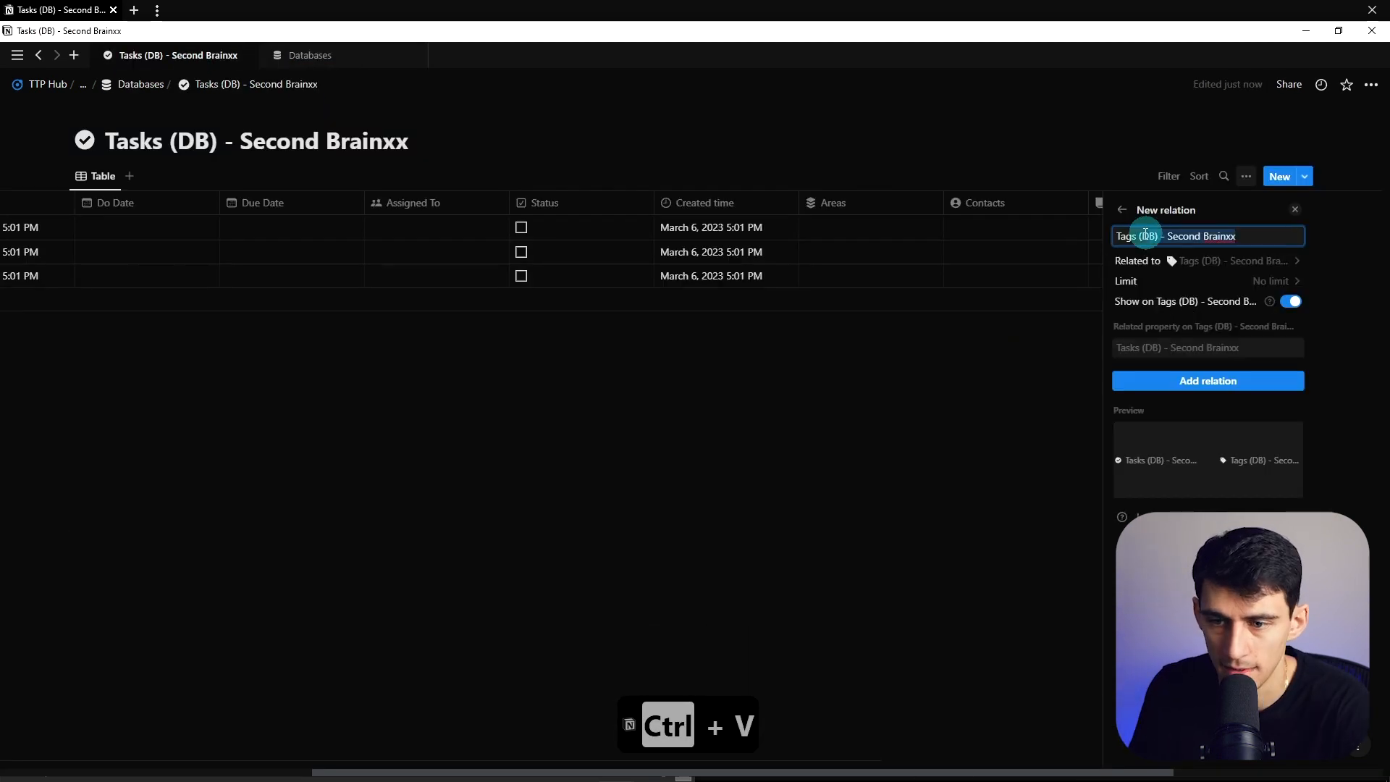
- Name the relation Tags with Tasks as its related property, and give it the tag icon
key("BackSpace")
key("Tab")
type("T")
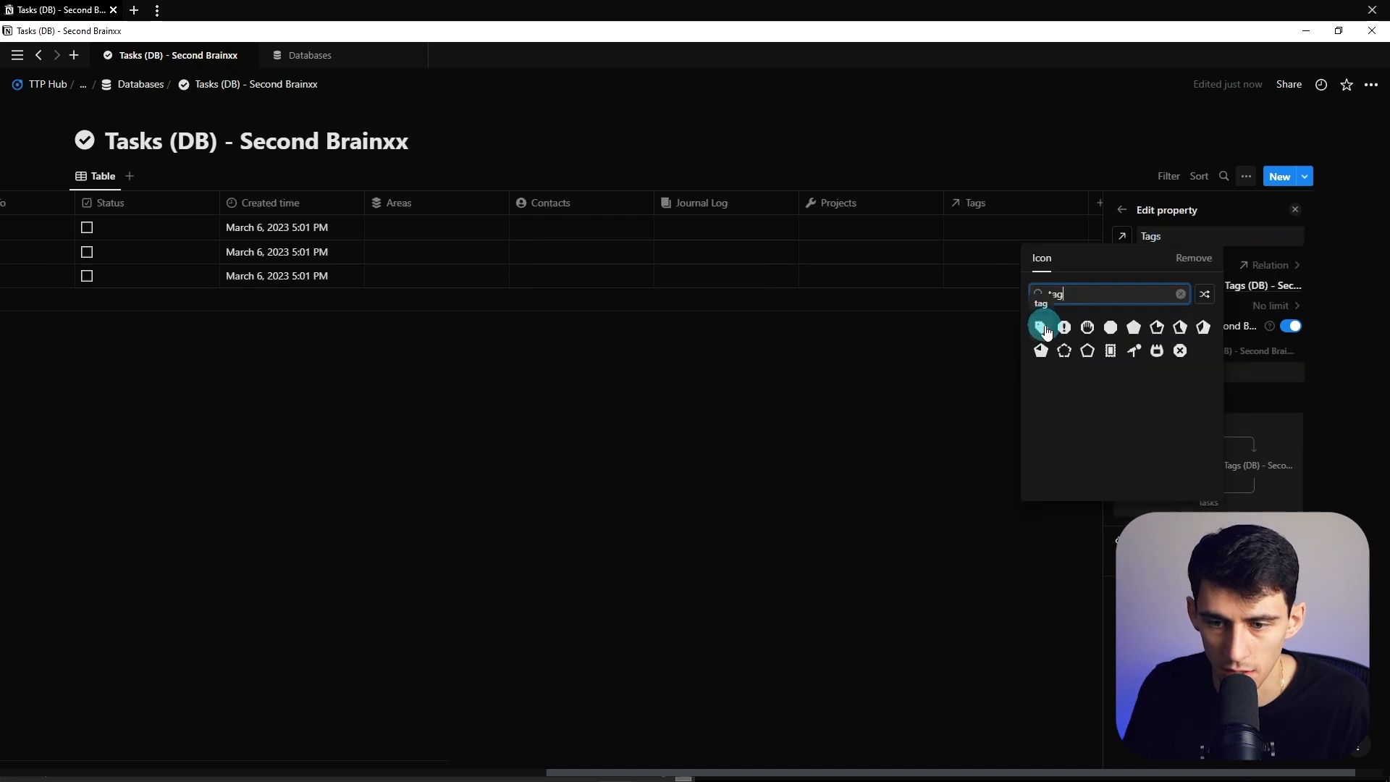
left_click(1040, 320)
left_click(1024, 341)
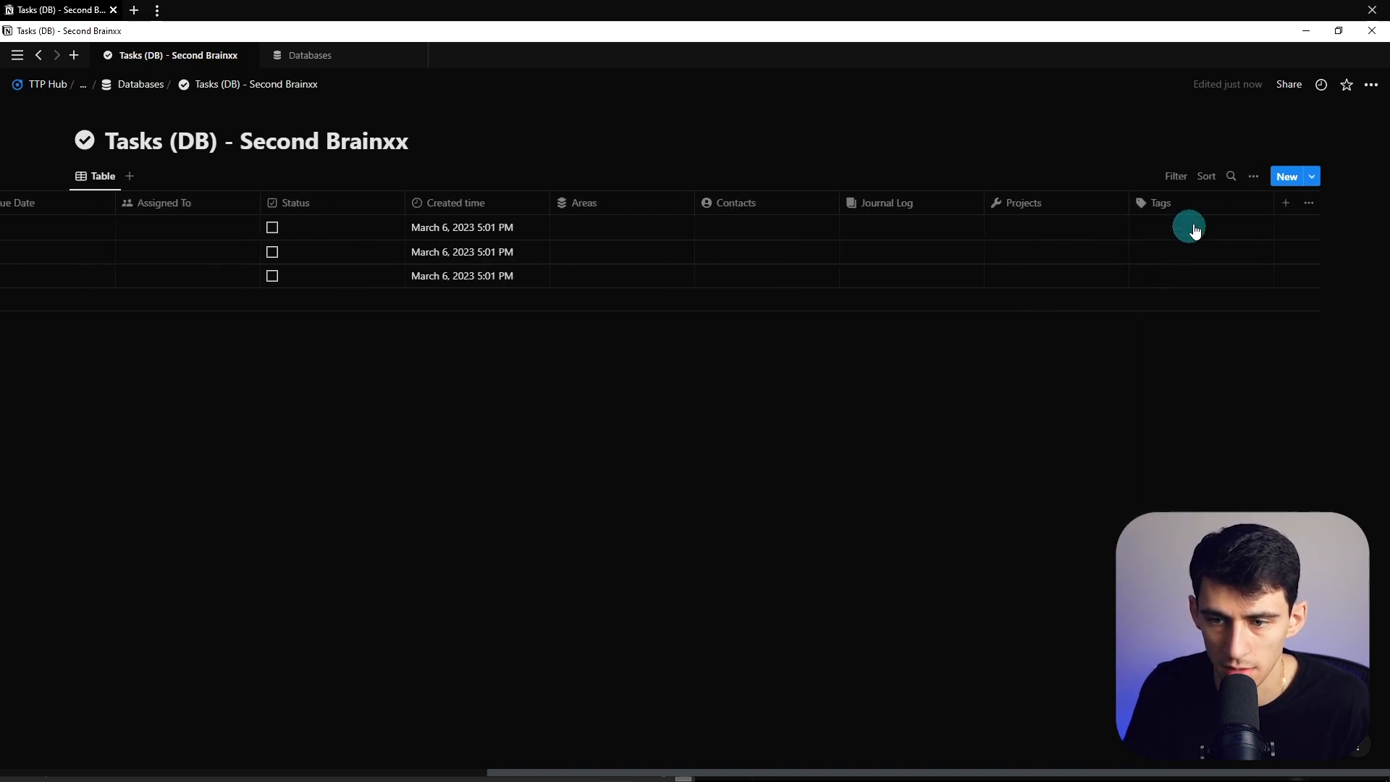
- Start a relation property linked to Meetings & Notes (DB) - Second Brainxx, using the name copied from the Databases page
left_click(1285, 203)
type("re")
left_click(1151, 281)
type("neeti")
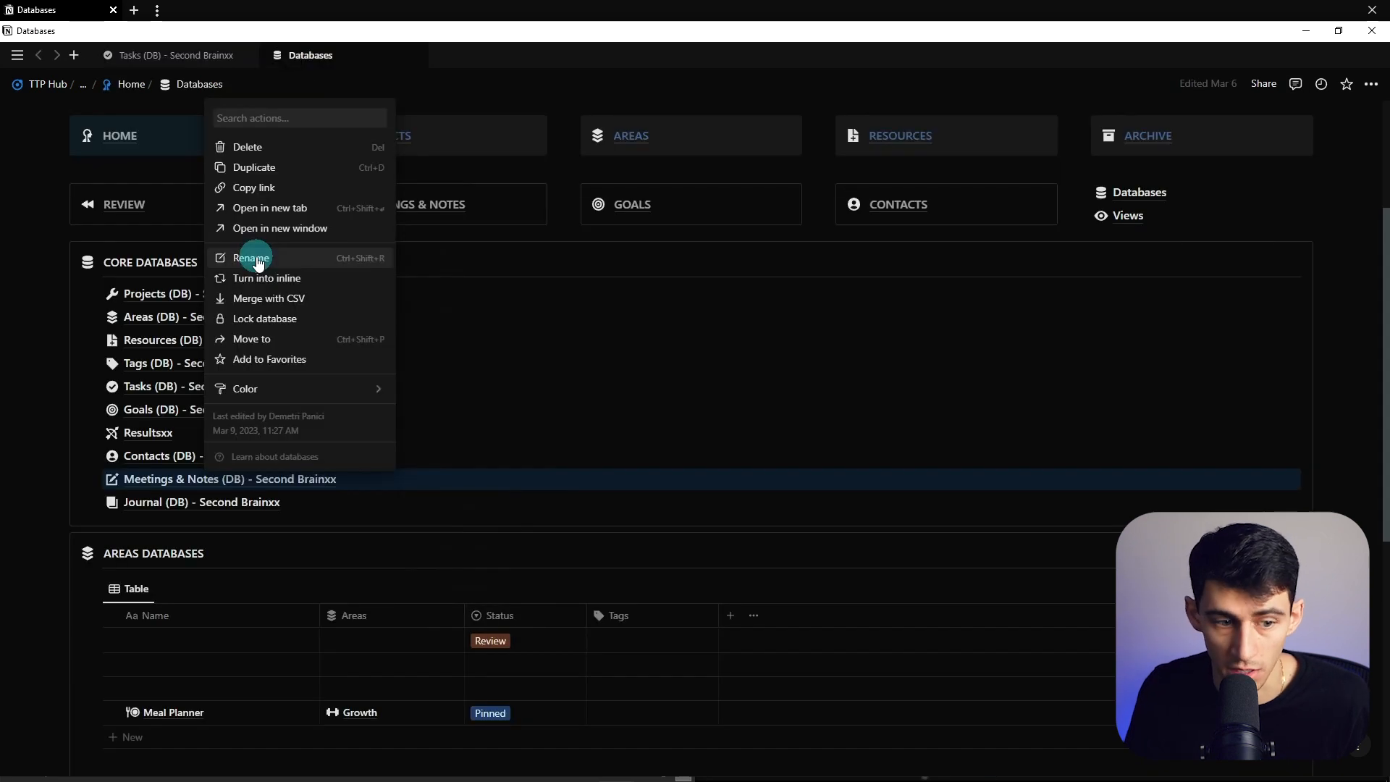
left_click(254, 256)
key("ctrl+c")
left_click(177, 56)
left_click(1140, 237)
key("ctrl+a")
key("ctrl+v")
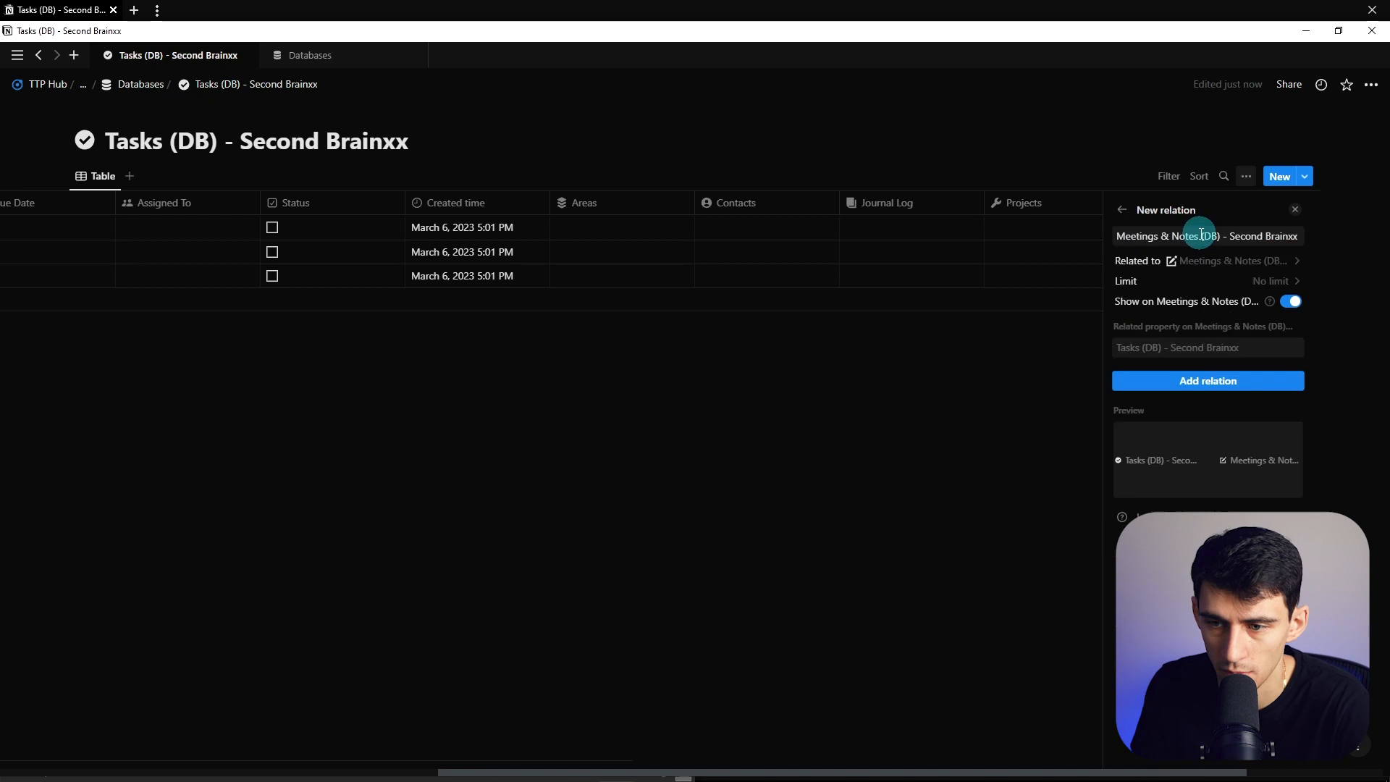
- Name the relation Meetings & Notes with Tasks as its related property, and give it the pencil-and-square writing icon
left_click_drag(1201, 235, 1303, 236)
key("BackSpace")
left_click(1176, 347)
type("Tasks")
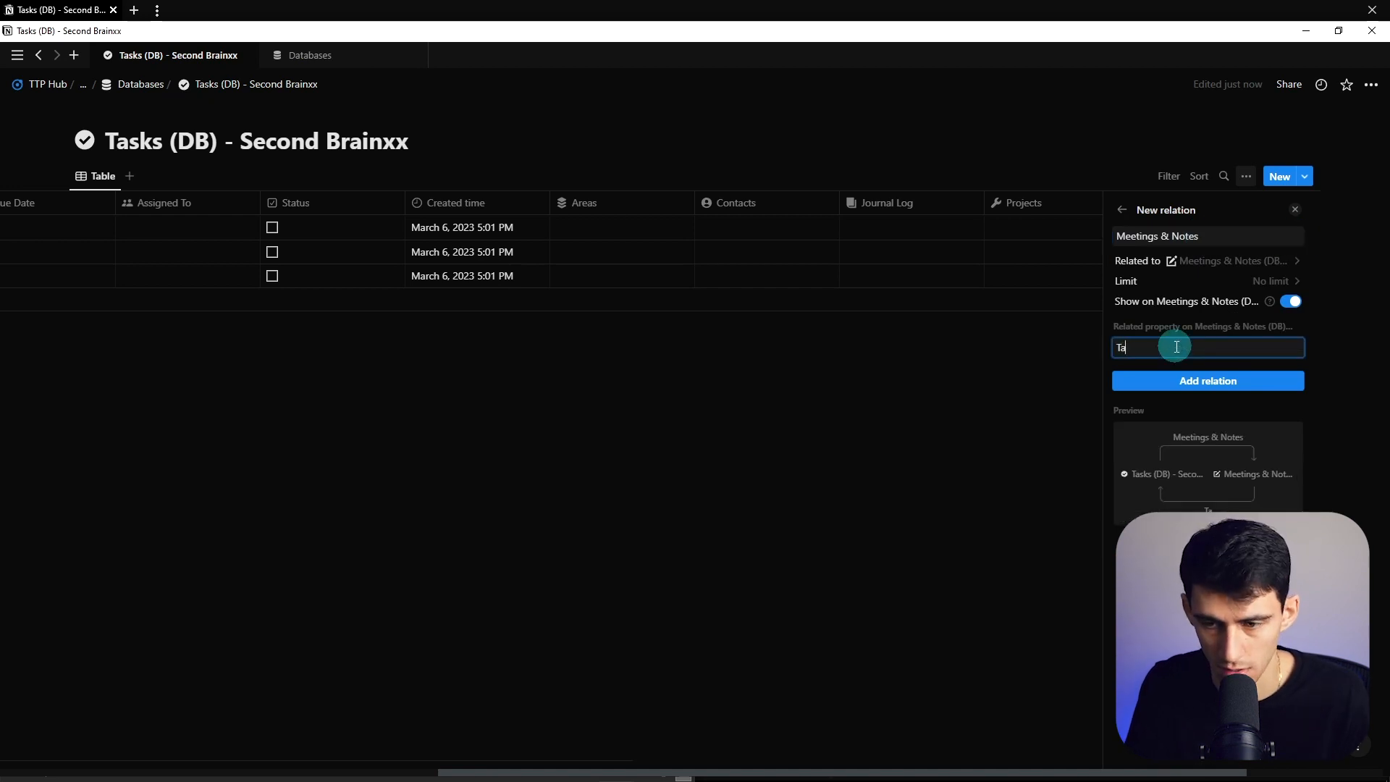
left_click(1195, 380)
left_click(1124, 236)
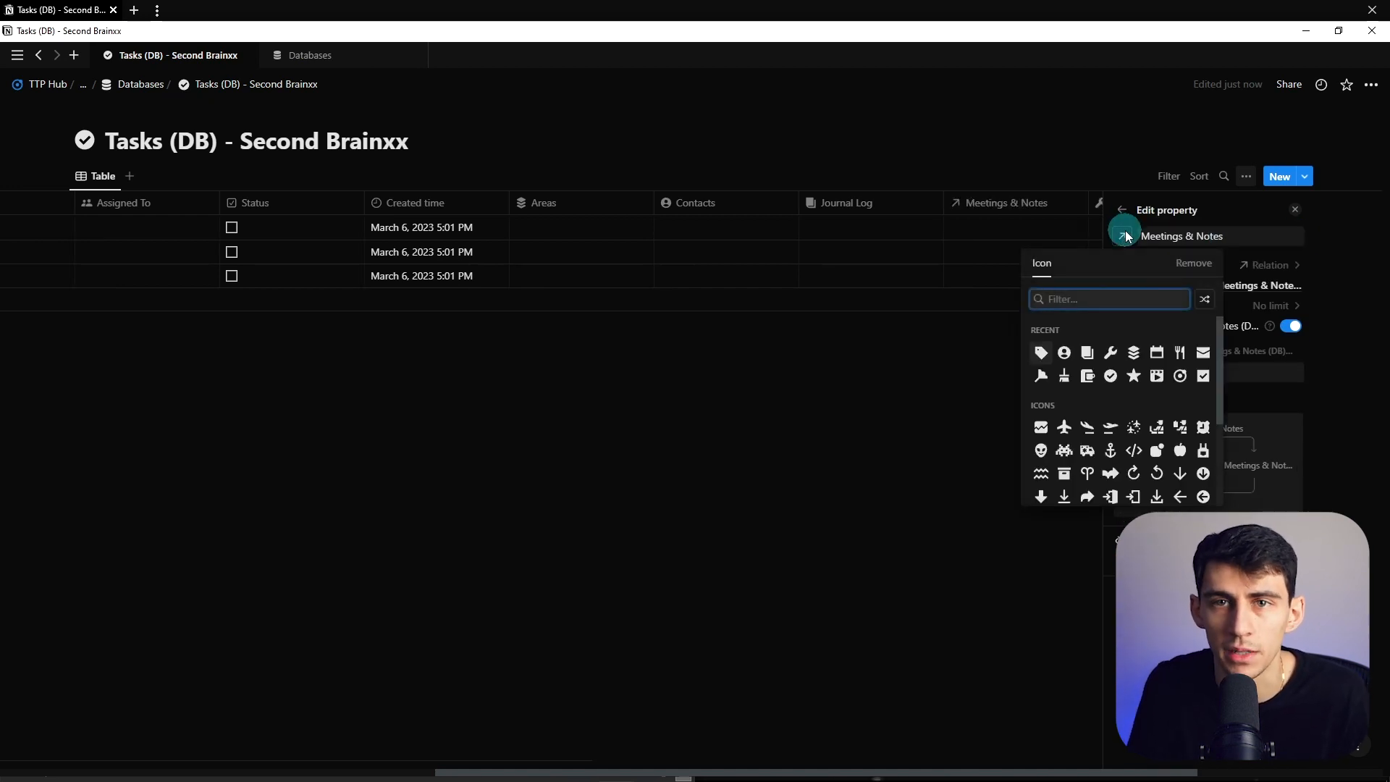
type("write")
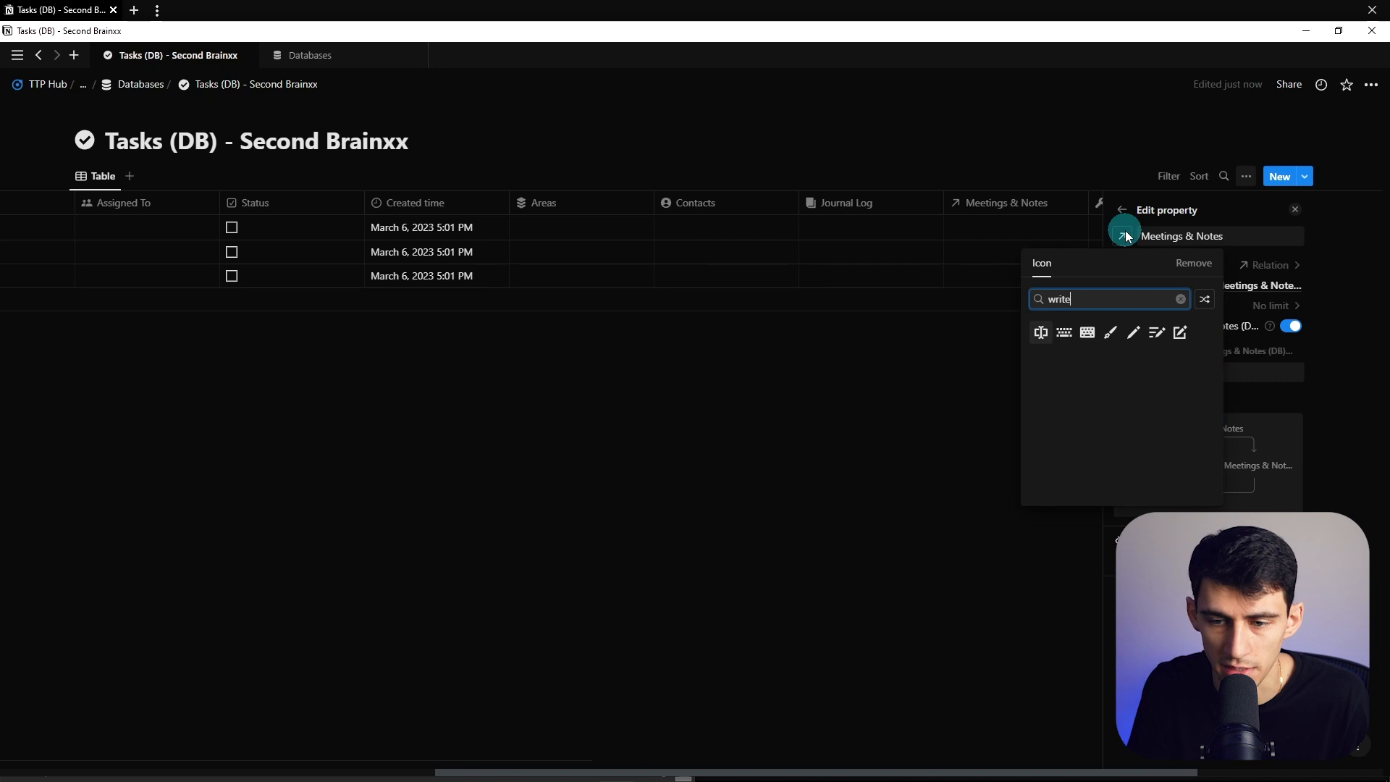
left_click(1179, 332)
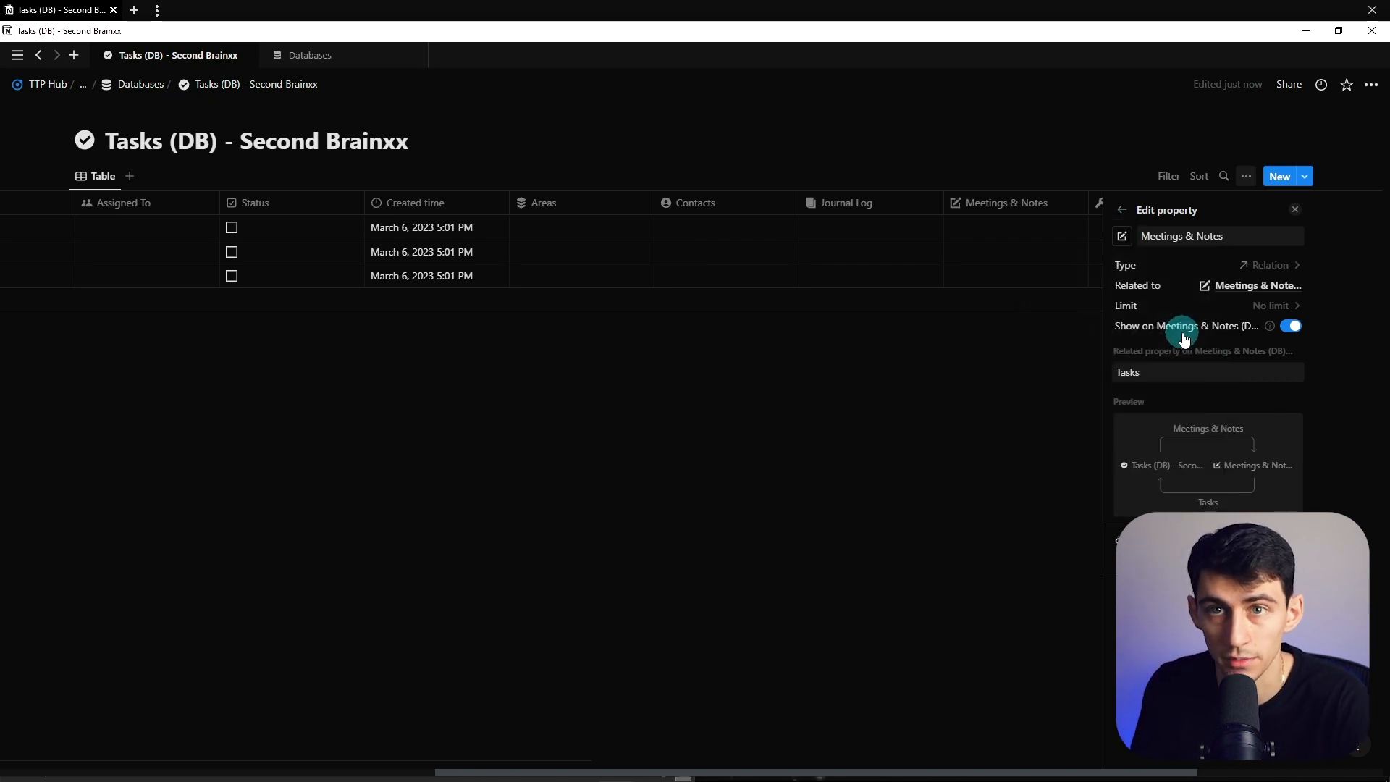
left_click(1061, 336)
- Open the first task's page and set its Tags, Projects and Meetings & Notes relations to the Minimal display
left_click_drag(870, 771, 464, 752)
left_click(60, 228)
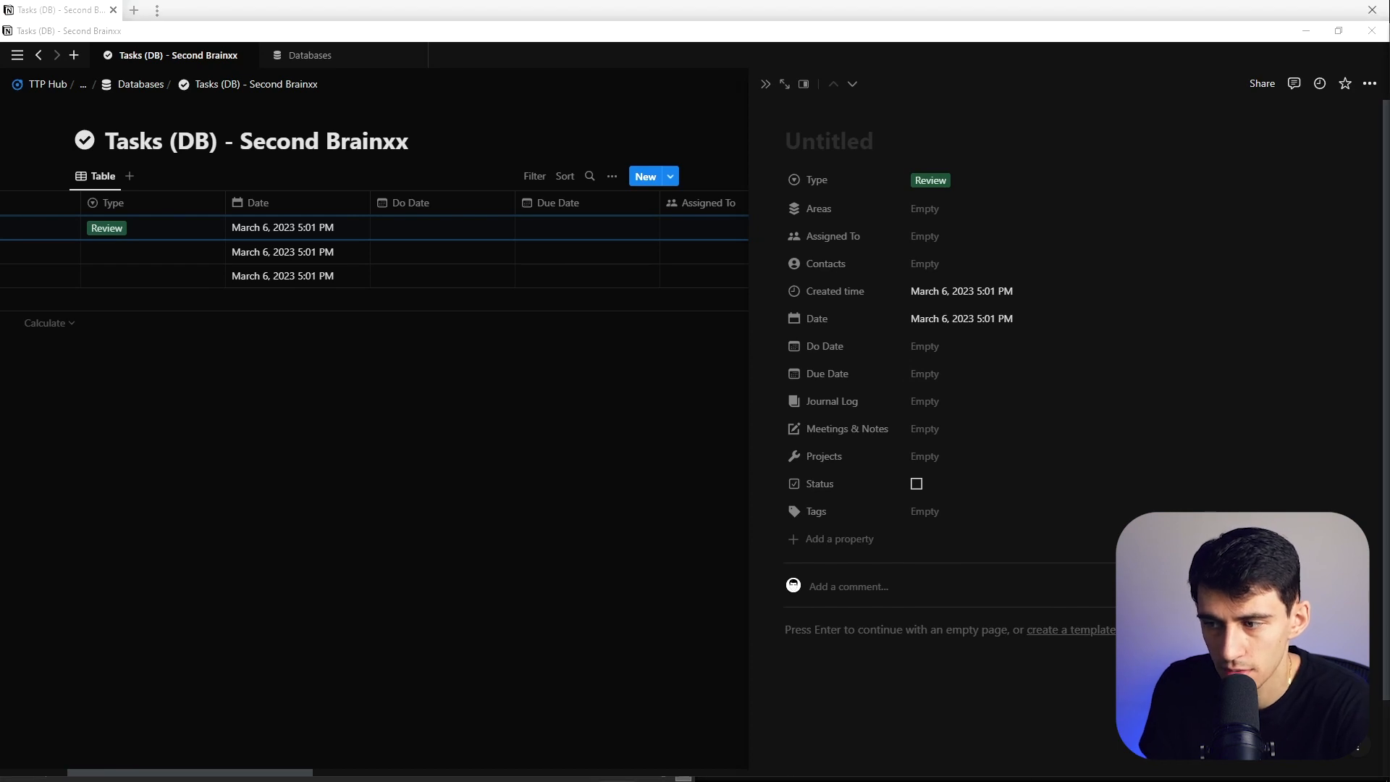
left_click(816, 511)
mouse_move(825, 537)
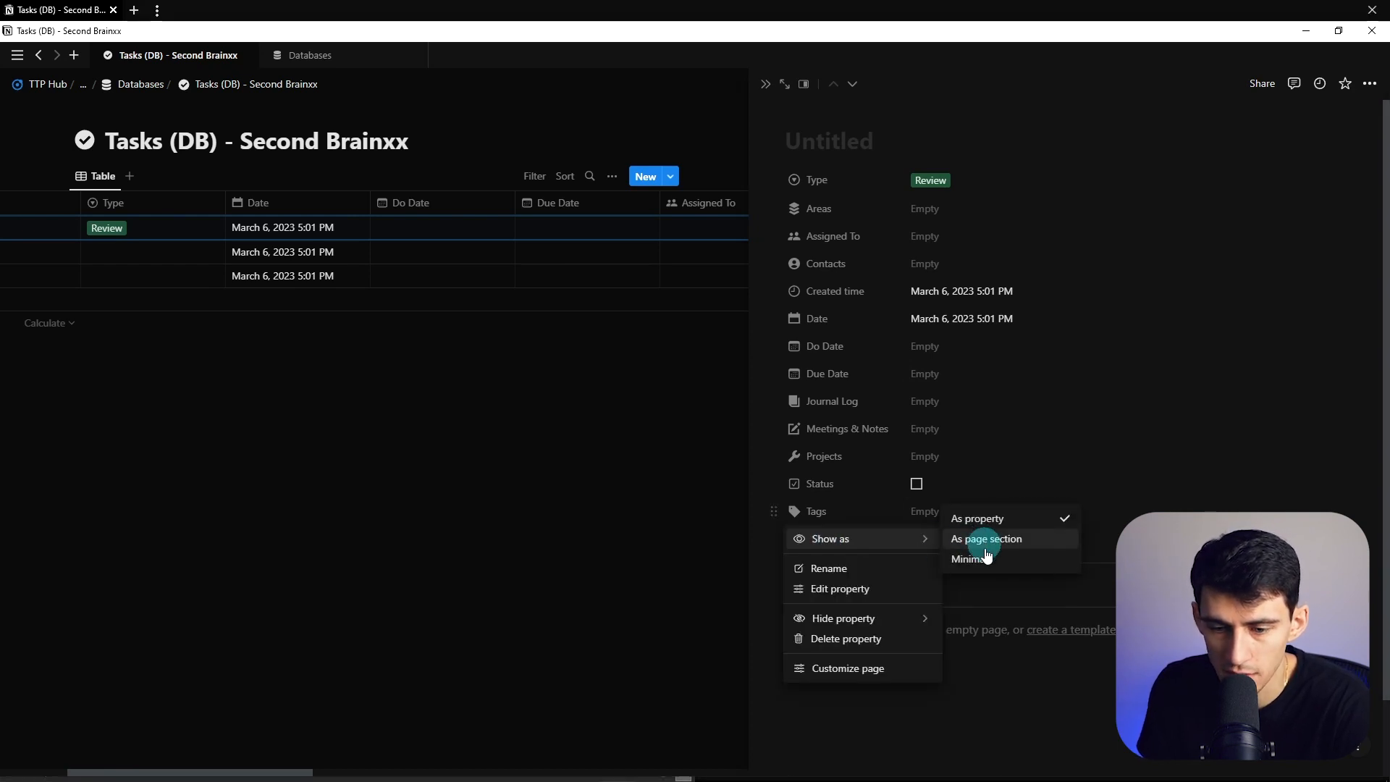
left_click(967, 539)
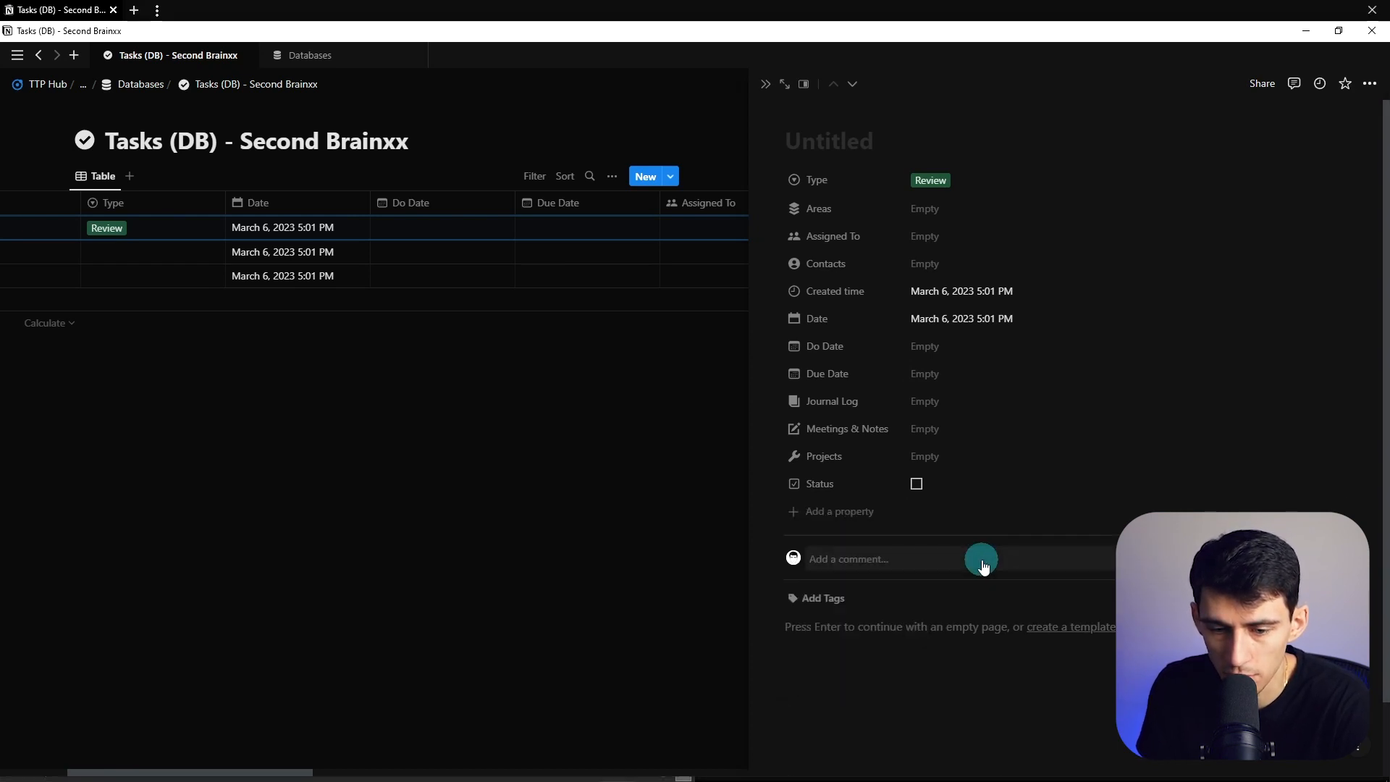
left_click(830, 458)
mouse_move(832, 486)
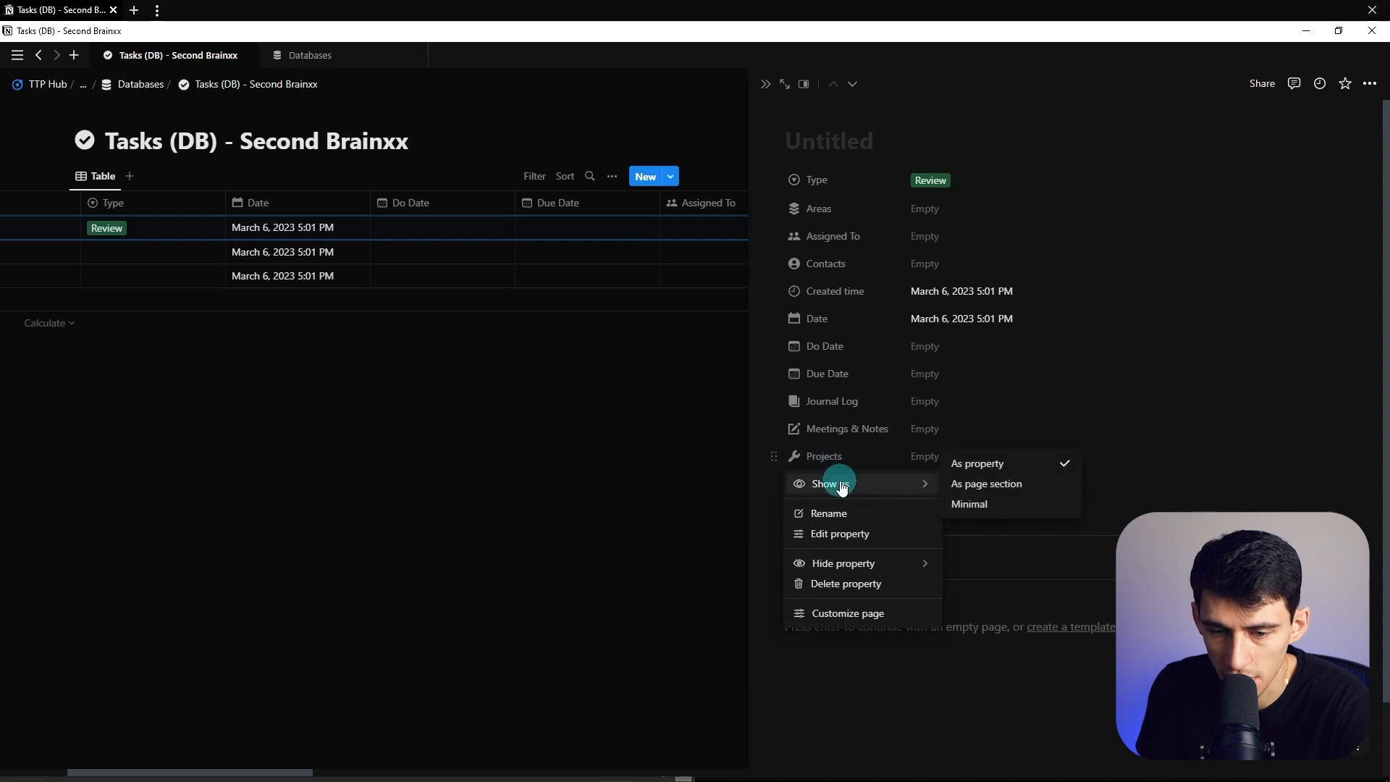
left_click(977, 501)
left_click(866, 430)
mouse_move(913, 457)
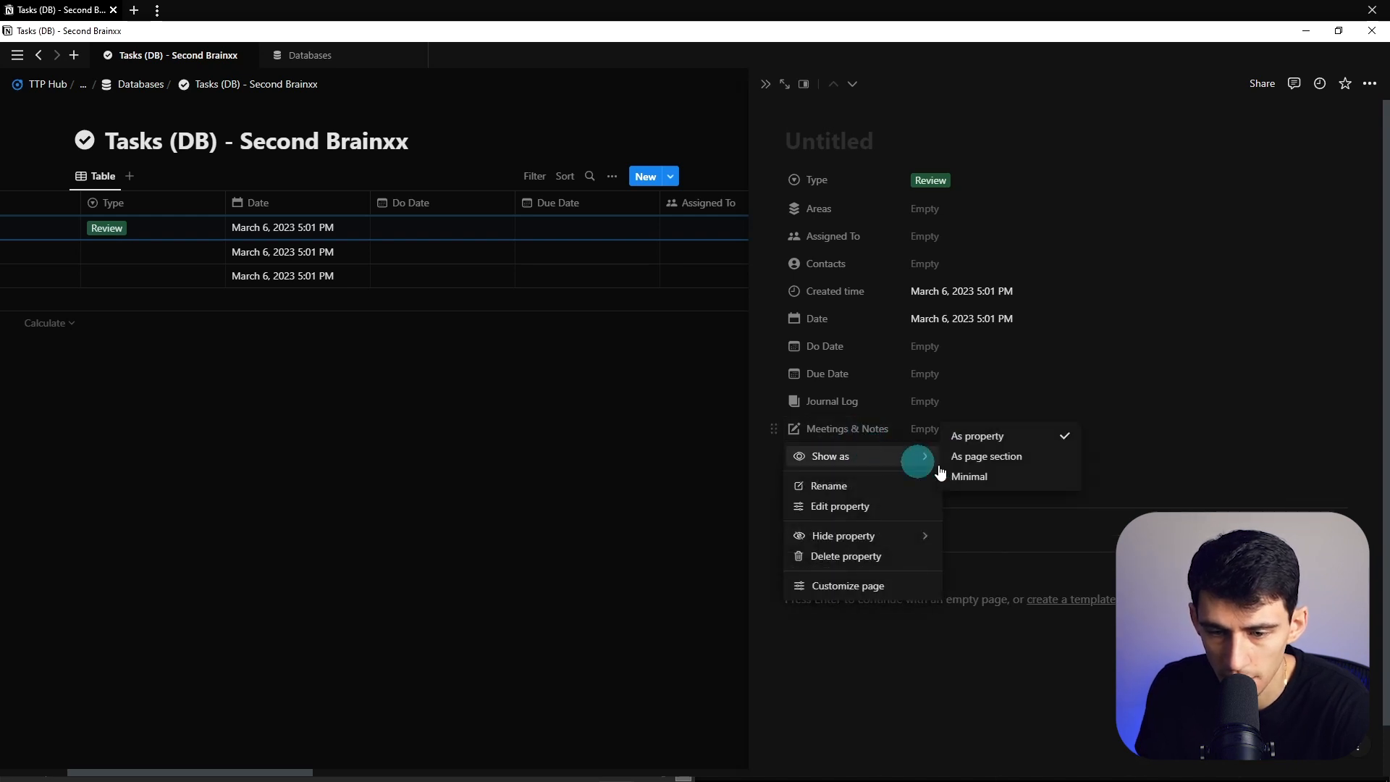
left_click(973, 474)
- Reorder the task page's properties so Date, Do Date, Due Date and Assigned To come first
left_click_drag(810, 265, 821, 186)
left_click_drag(825, 346, 838, 211)
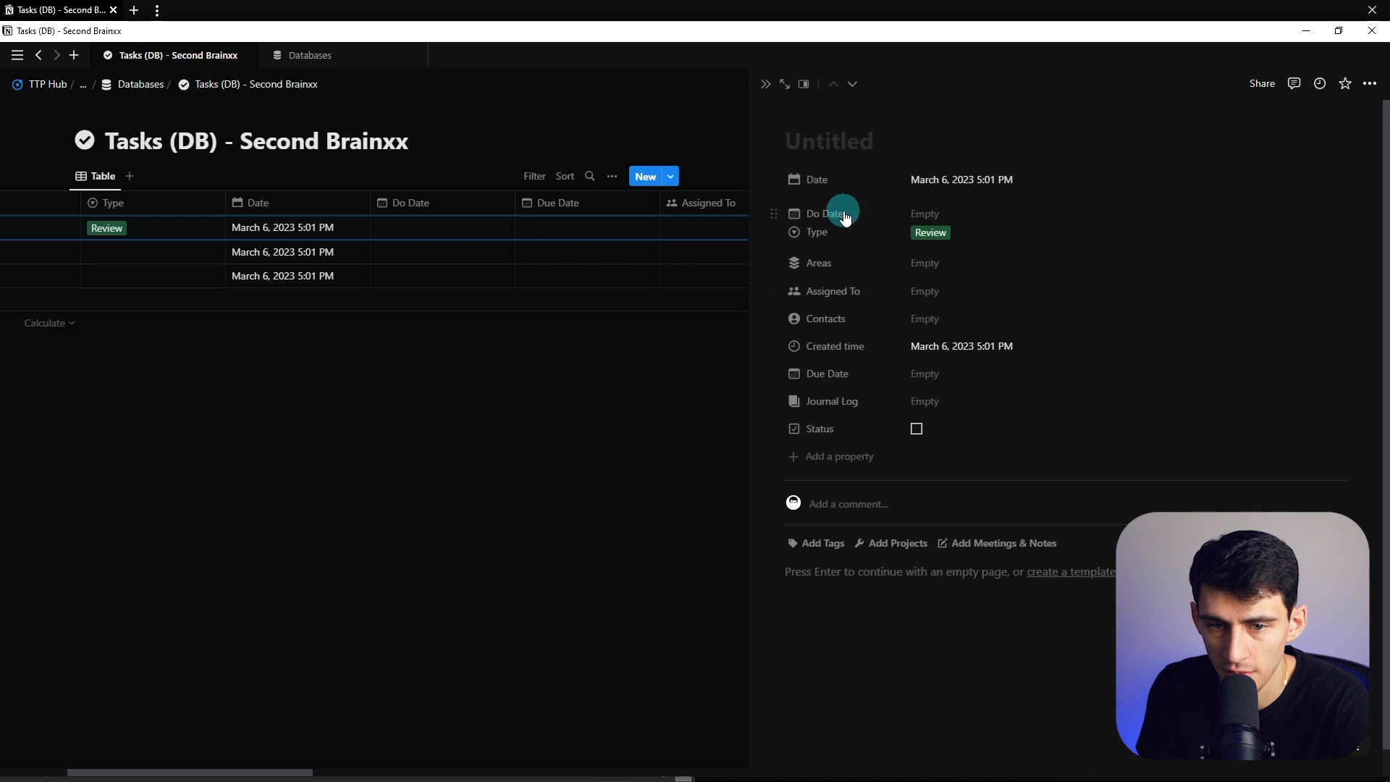
left_click_drag(838, 366, 854, 233)
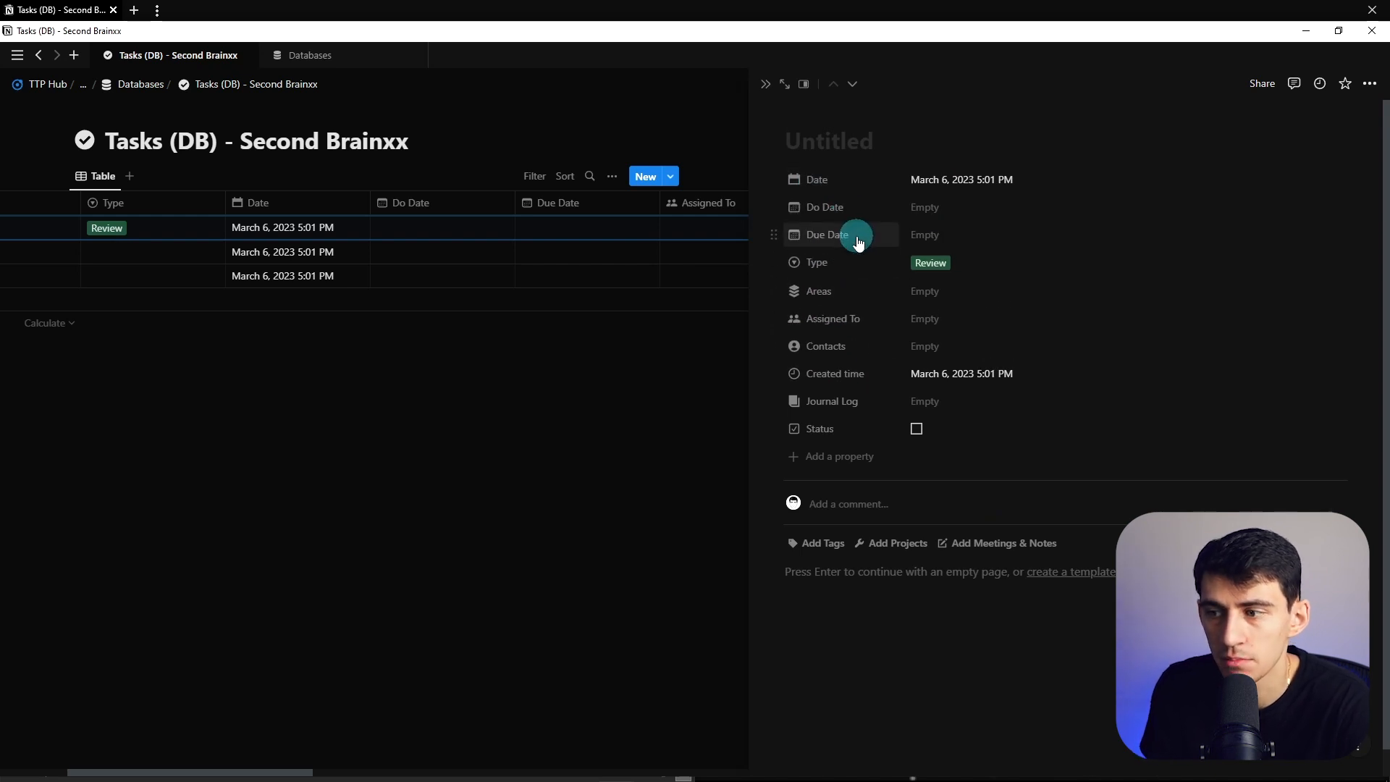
left_click_drag(849, 318, 857, 274)
key("ctrl+z")
- Hide the Journal Log property on the task page and close the page
left_click(839, 371)
mouse_move(900, 408)
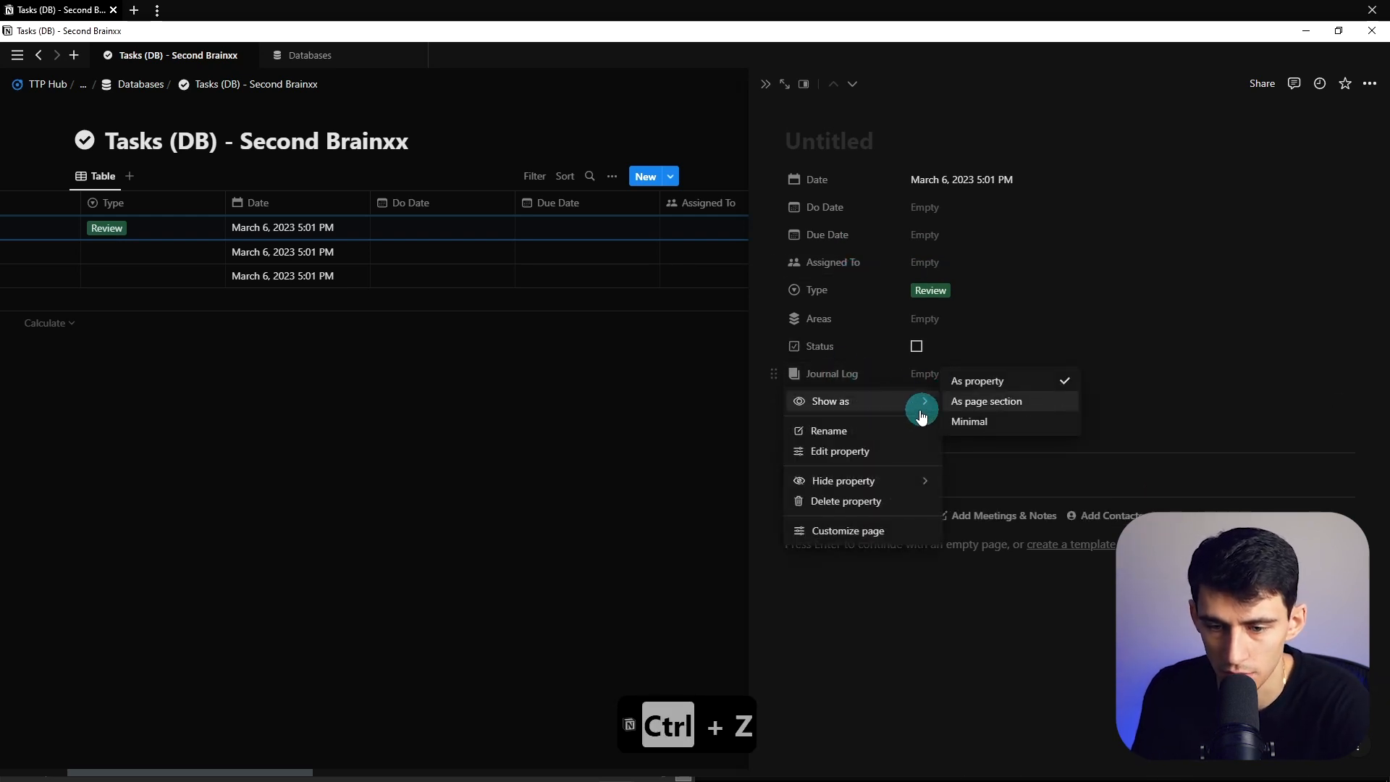
mouse_move(894, 481)
left_click(976, 500)
left_click(765, 84)
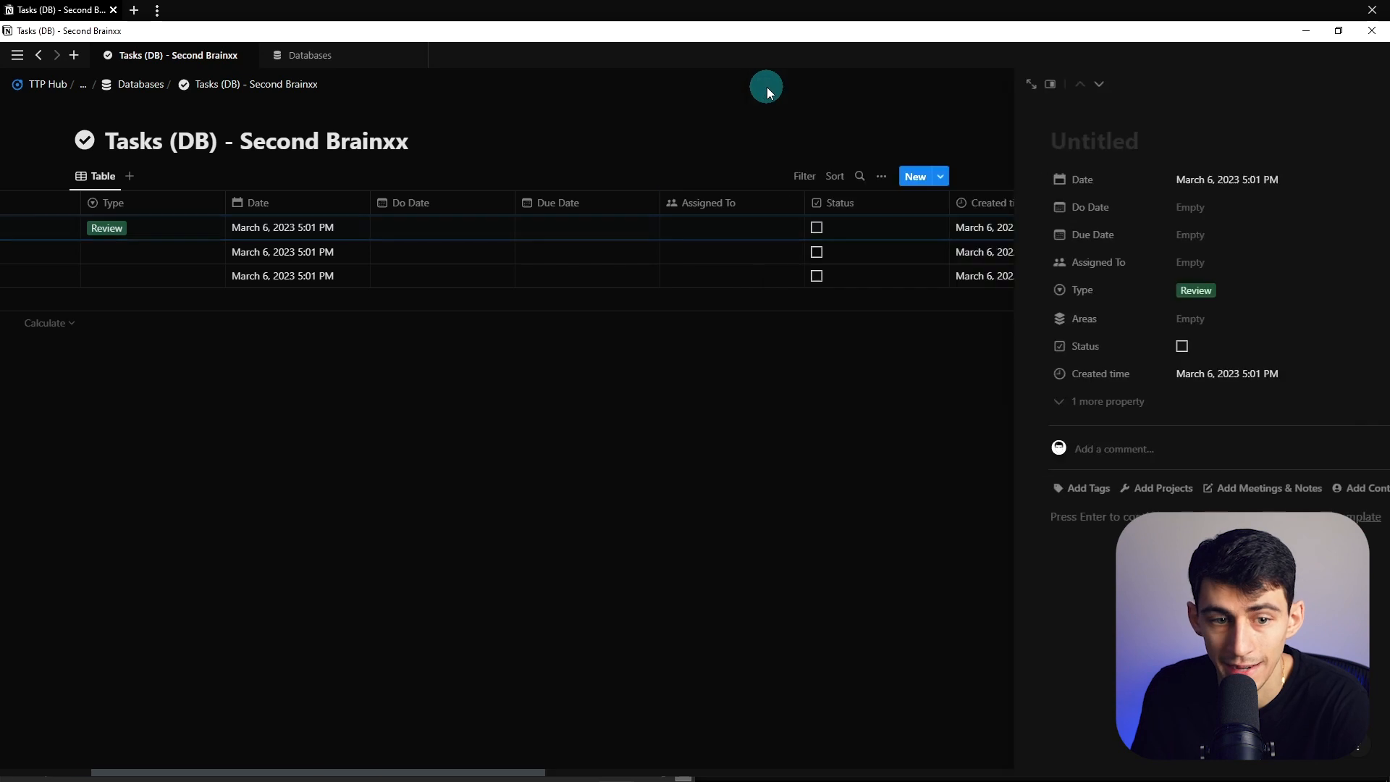
- Copy the link to the tasks database's Table view and go to the Home page
left_click(82, 176)
left_click(141, 254)
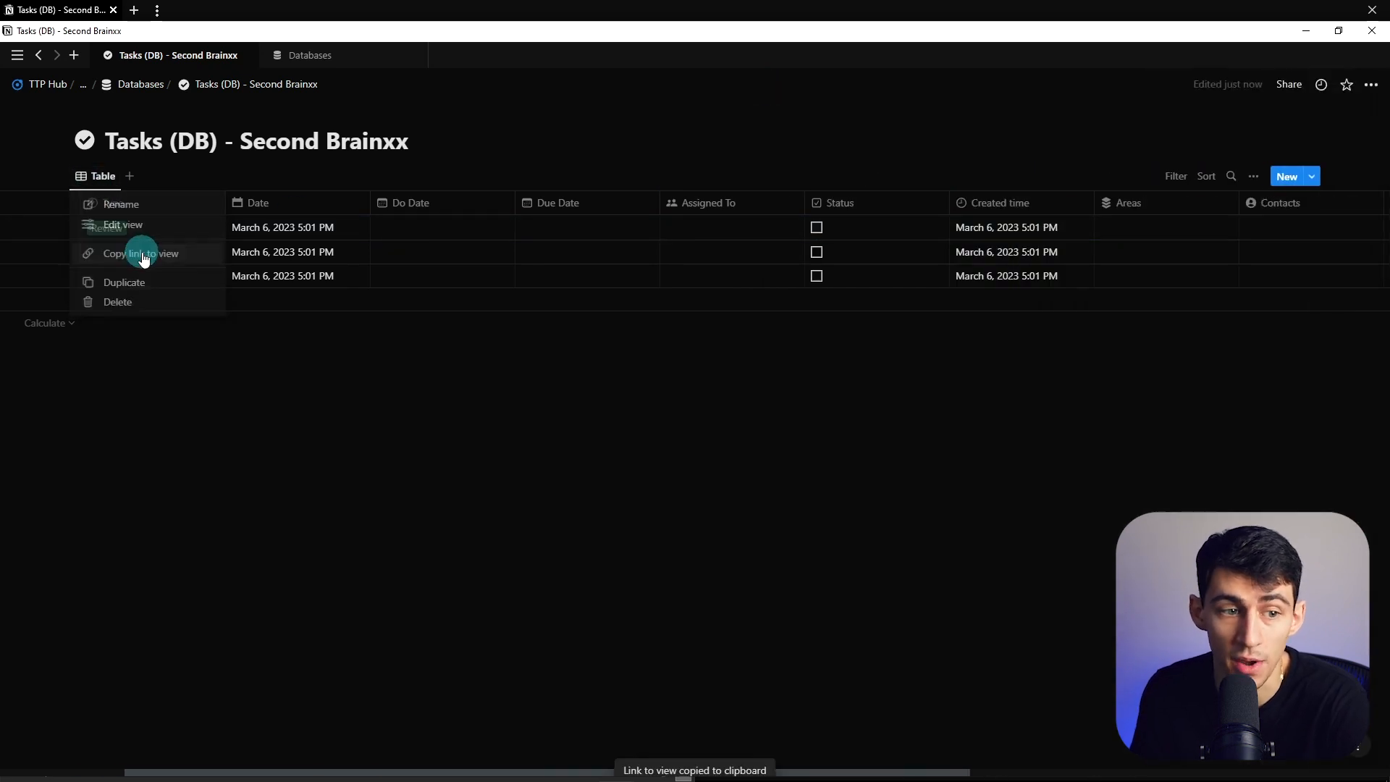
left_click(99, 177)
left_click(116, 84)
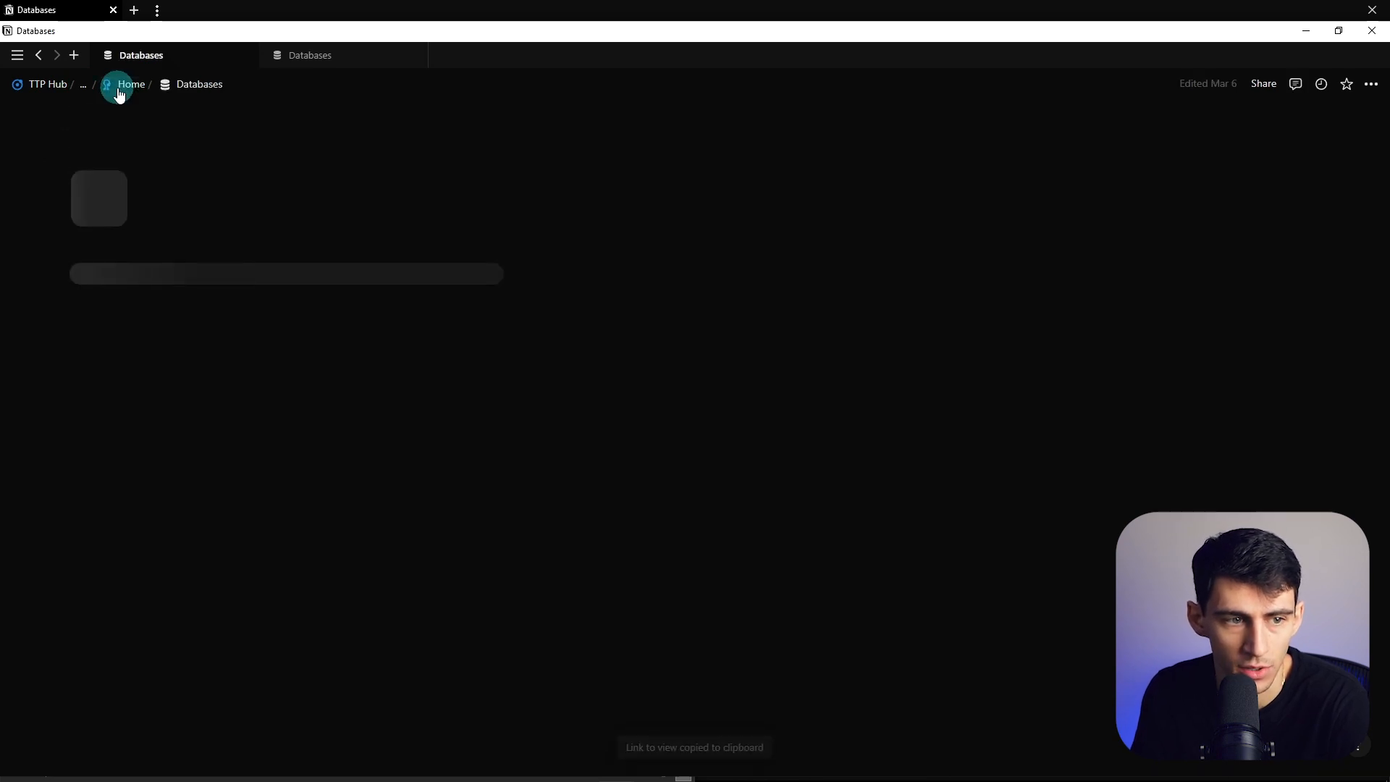
left_click(121, 86)
- Paste the link below the Home page's navigation blocks as a linked tasks database, copying the existing Table view
left_click(555, 484)
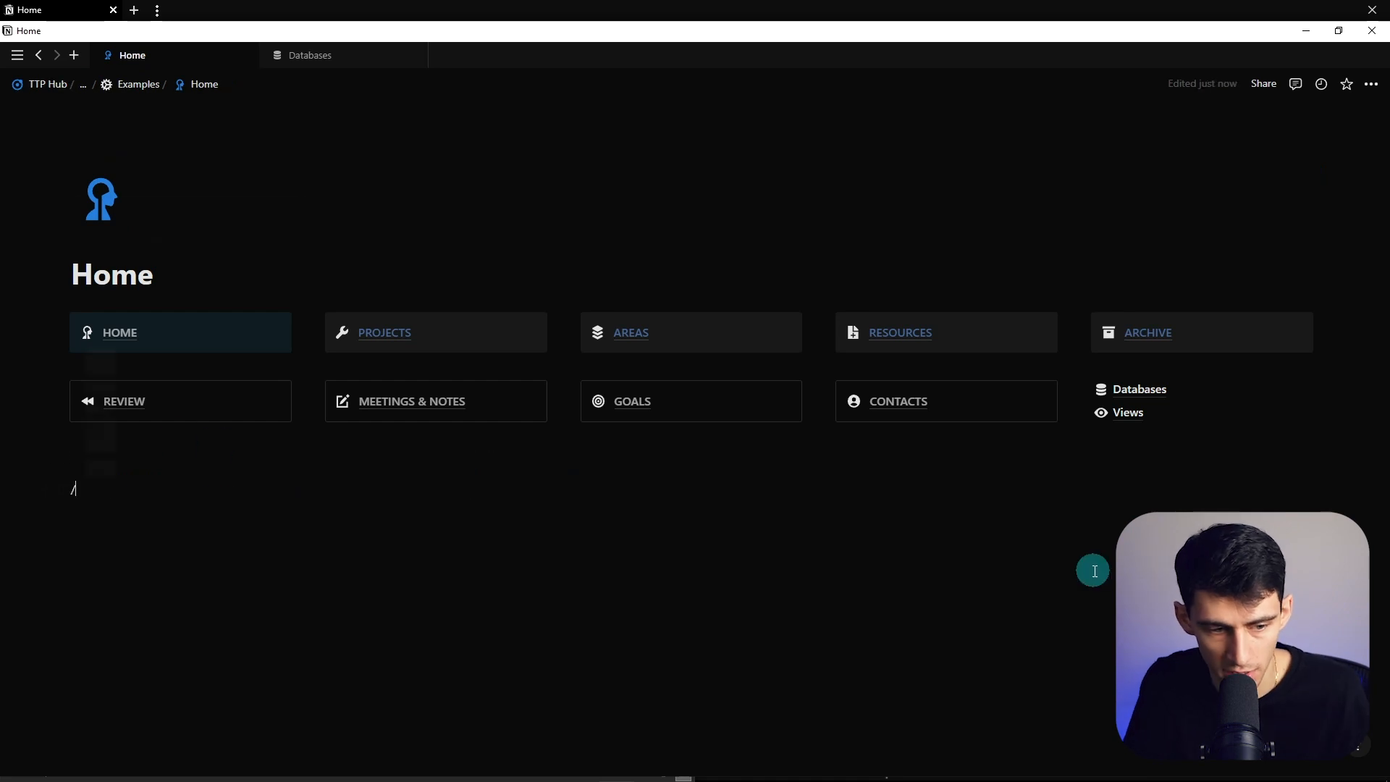
key("ctrl+v")
left_click(772, 527)
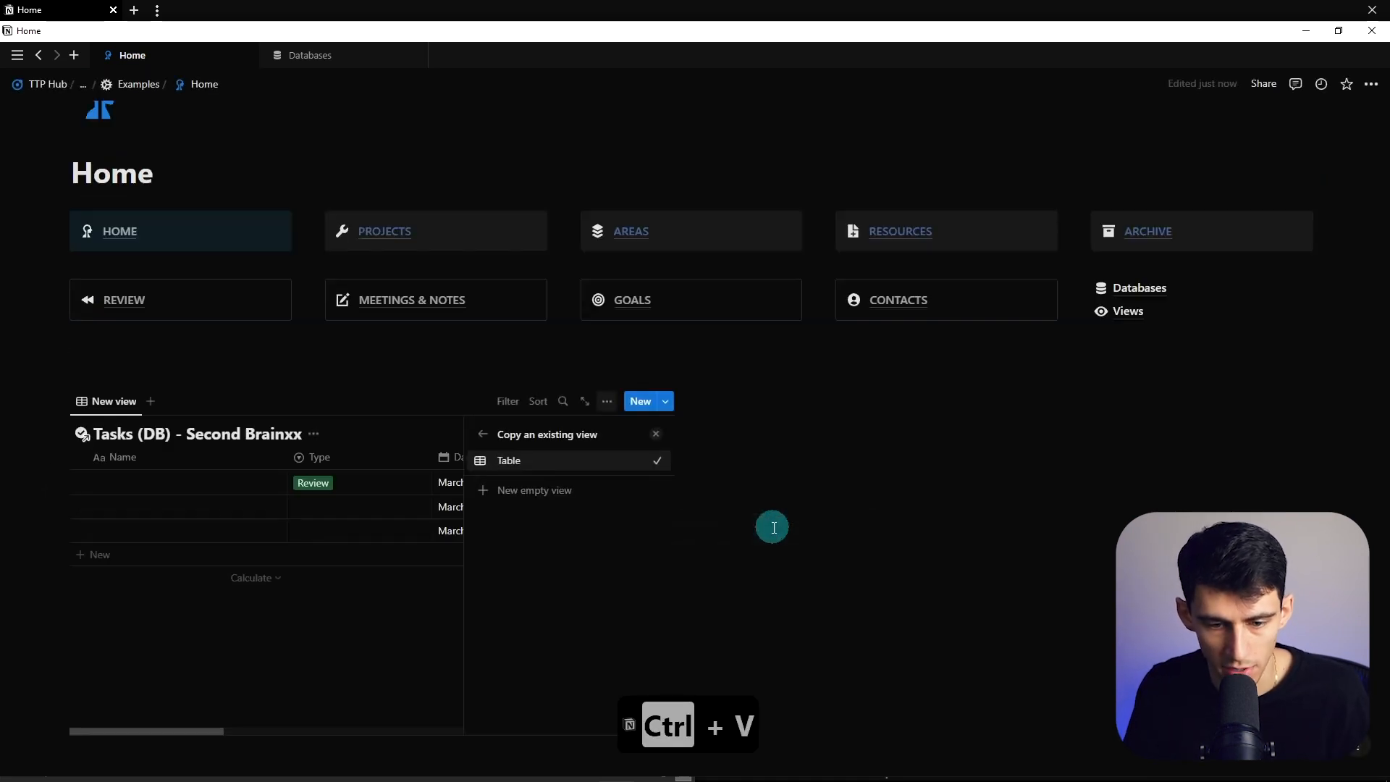
left_click(576, 461)
- Narrow the page column holding the linked tasks table and hide its database title
left_click(936, 463)
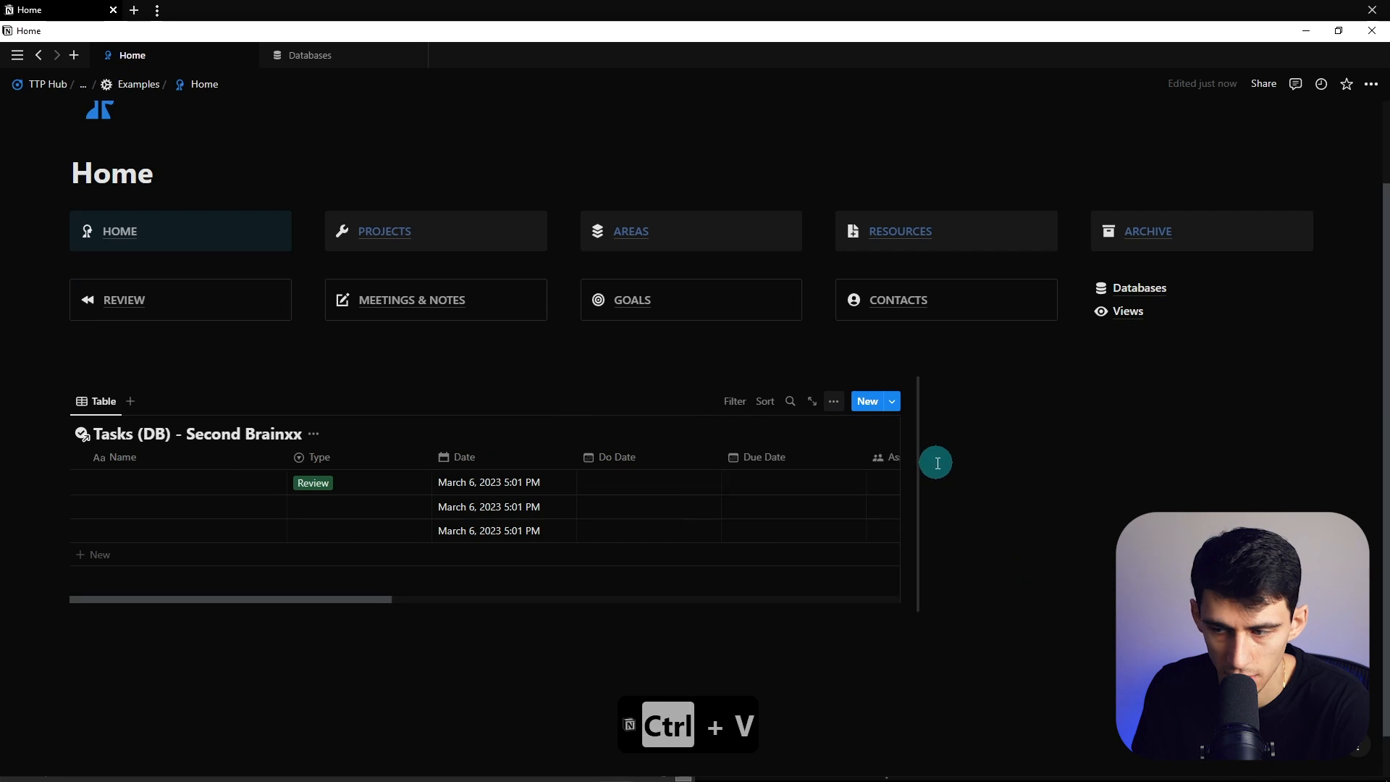
left_click_drag(919, 446, 850, 444)
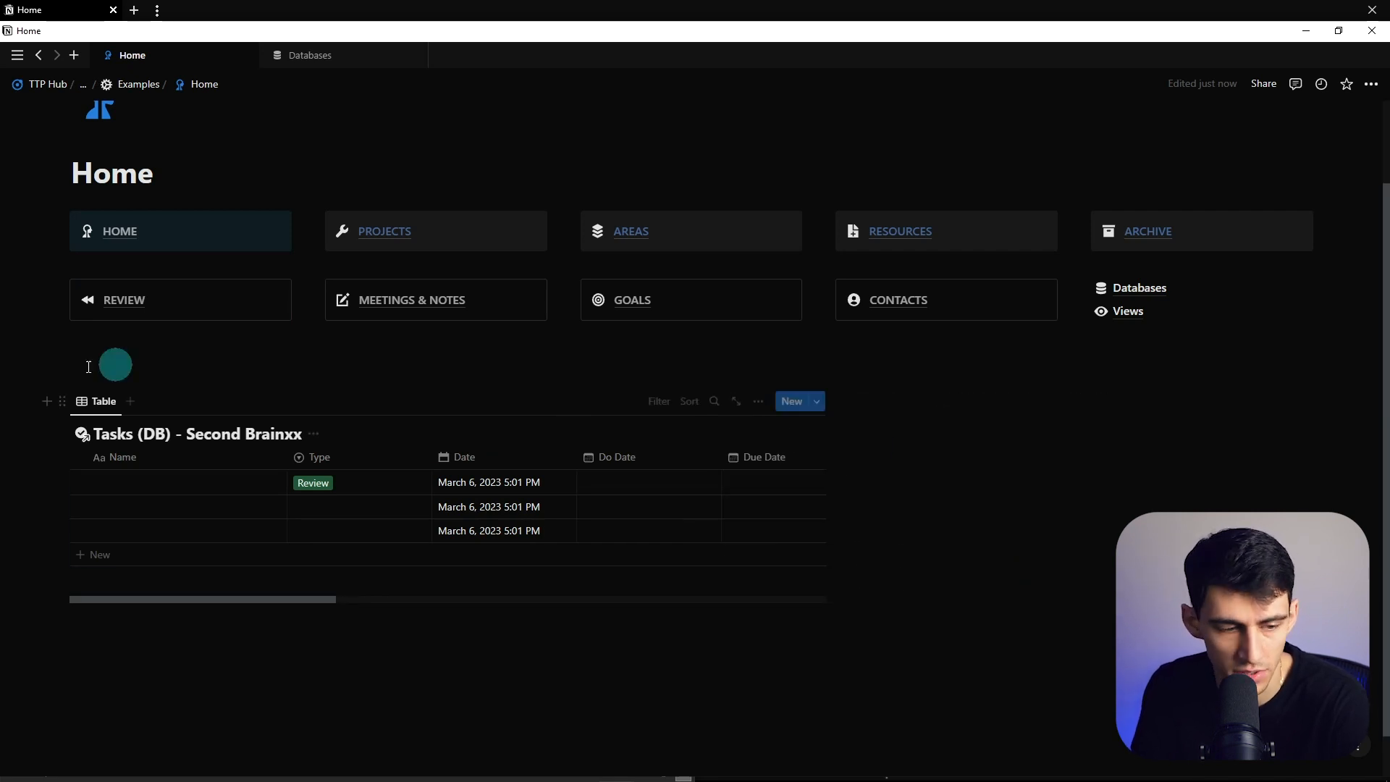
left_click(97, 407)
left_click(335, 506)
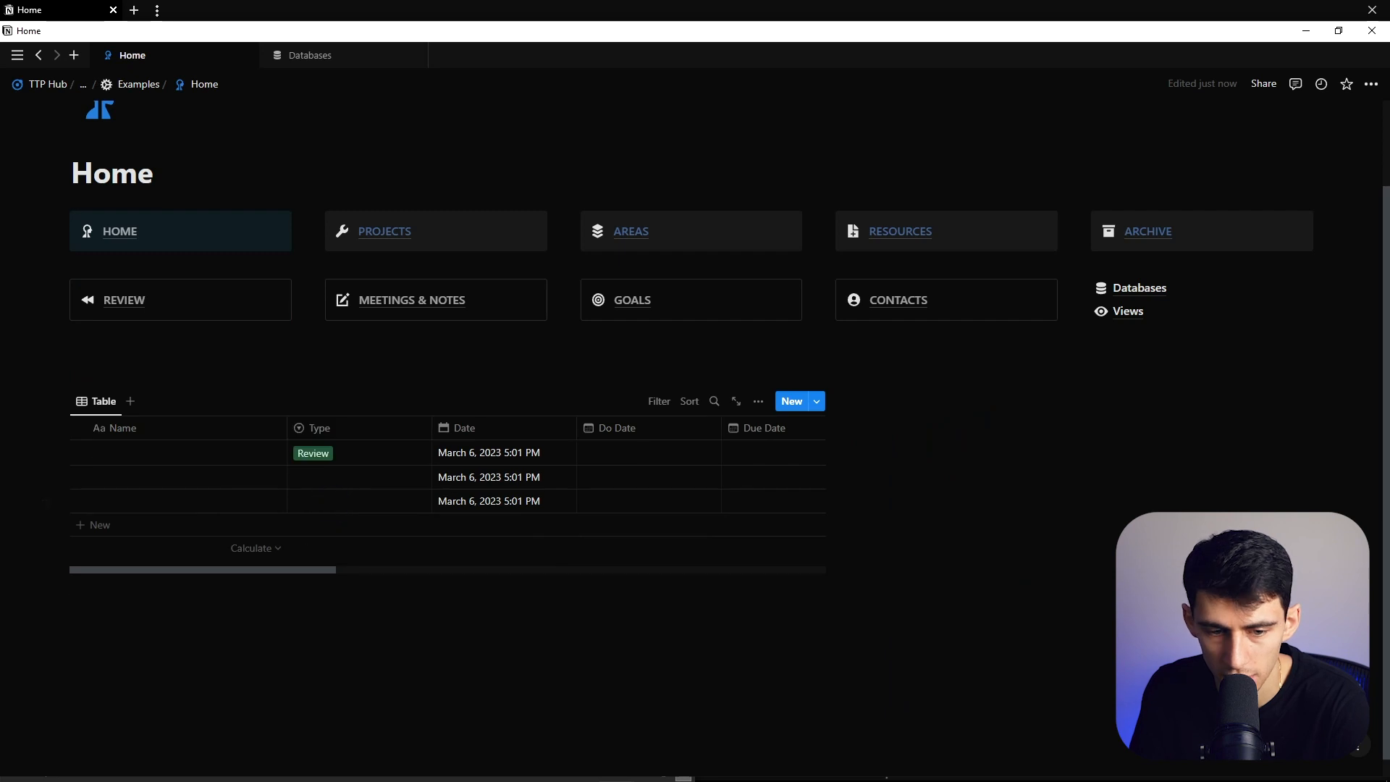
- Add a Toggle heading 3 named Action Center above the tasks table and move the table inside it
left_click(142, 401)
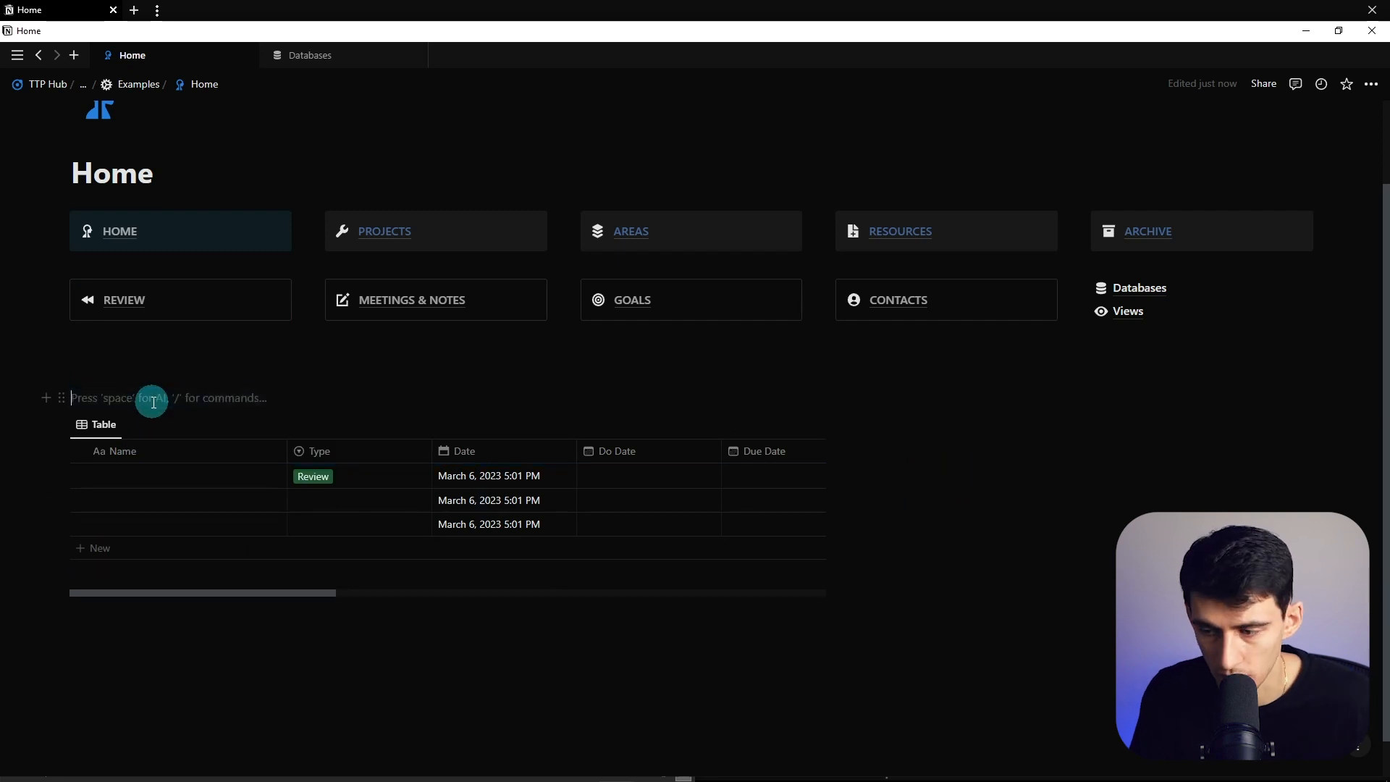
type("/tog")
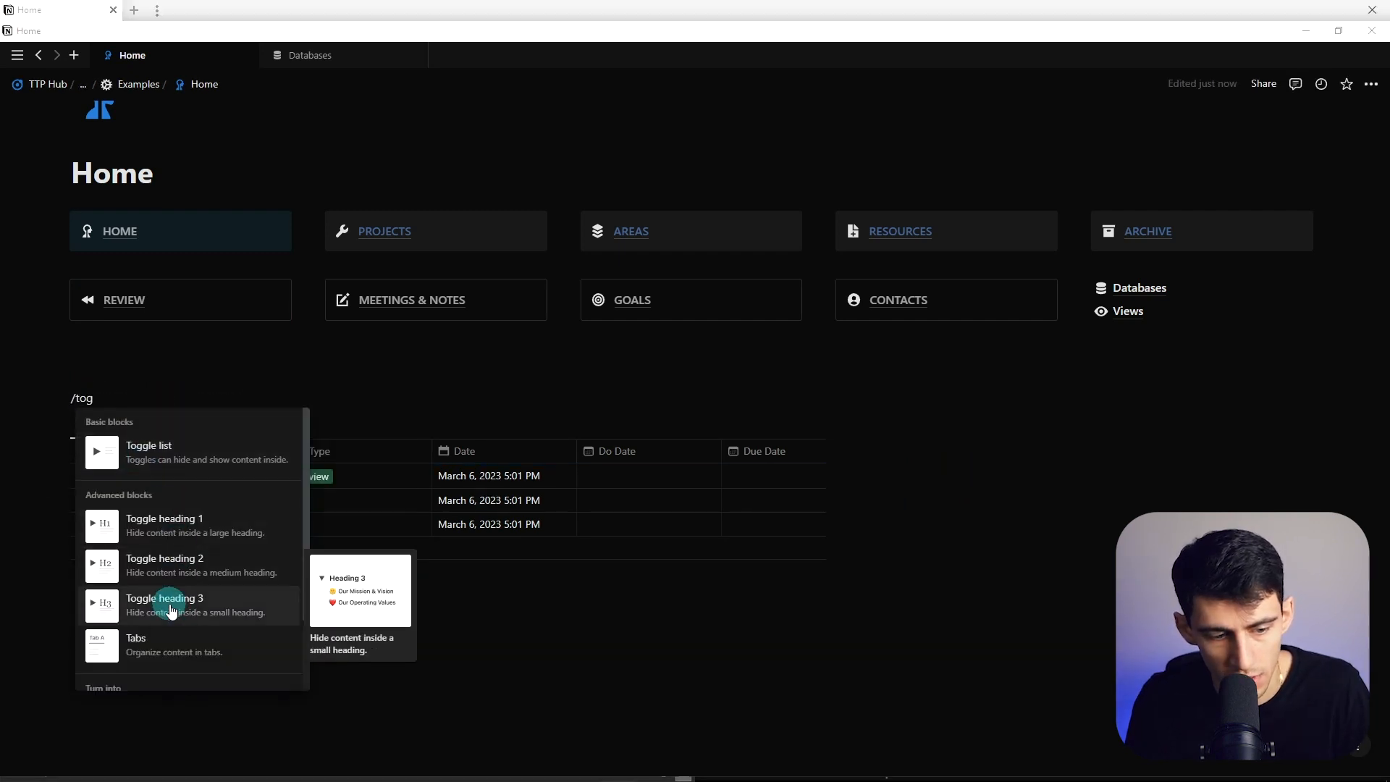
left_click(177, 593)
type("Action Center")
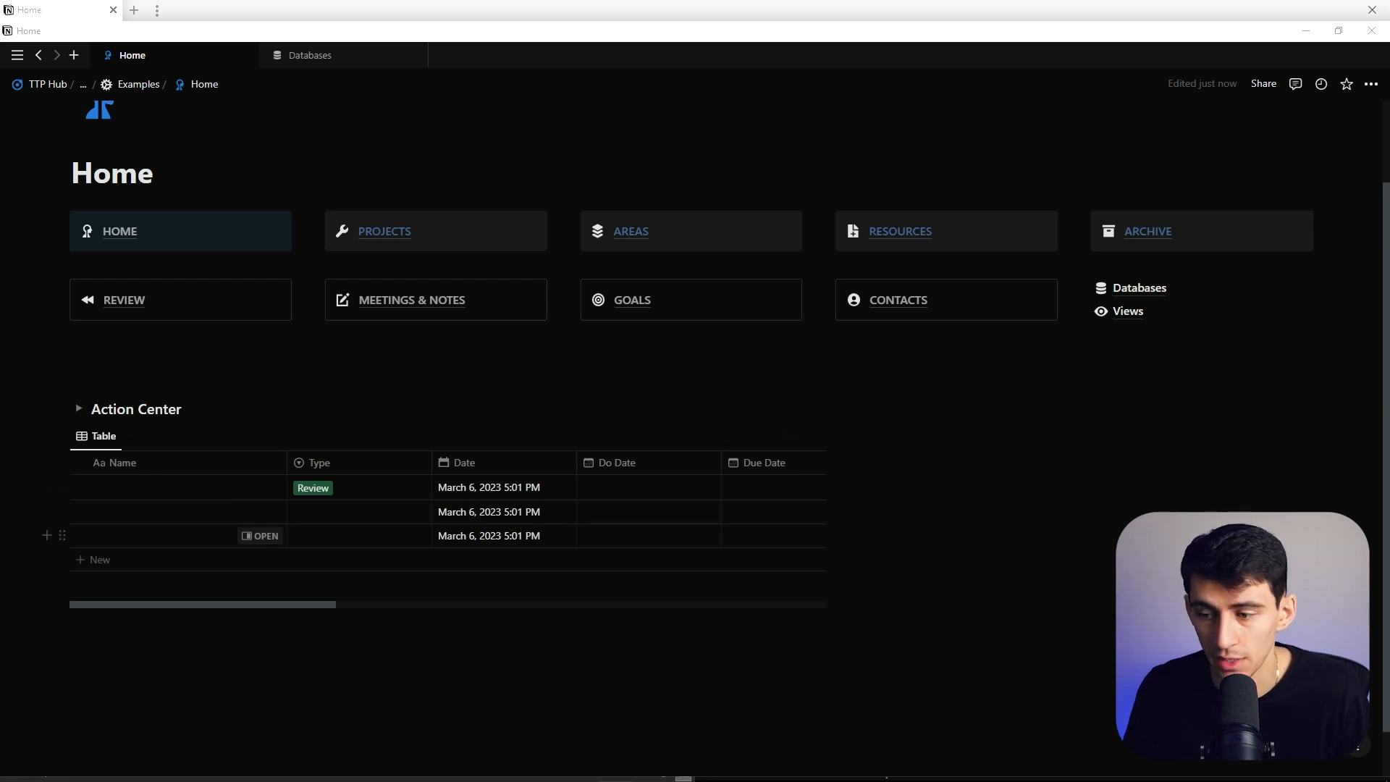
left_click_drag(58, 436, 105, 404)
left_click(81, 507)
scroll(173, 442, "down", 1)
- Rename the linked Table view as Actions and give it the circled checkmark icon
left_click(124, 466)
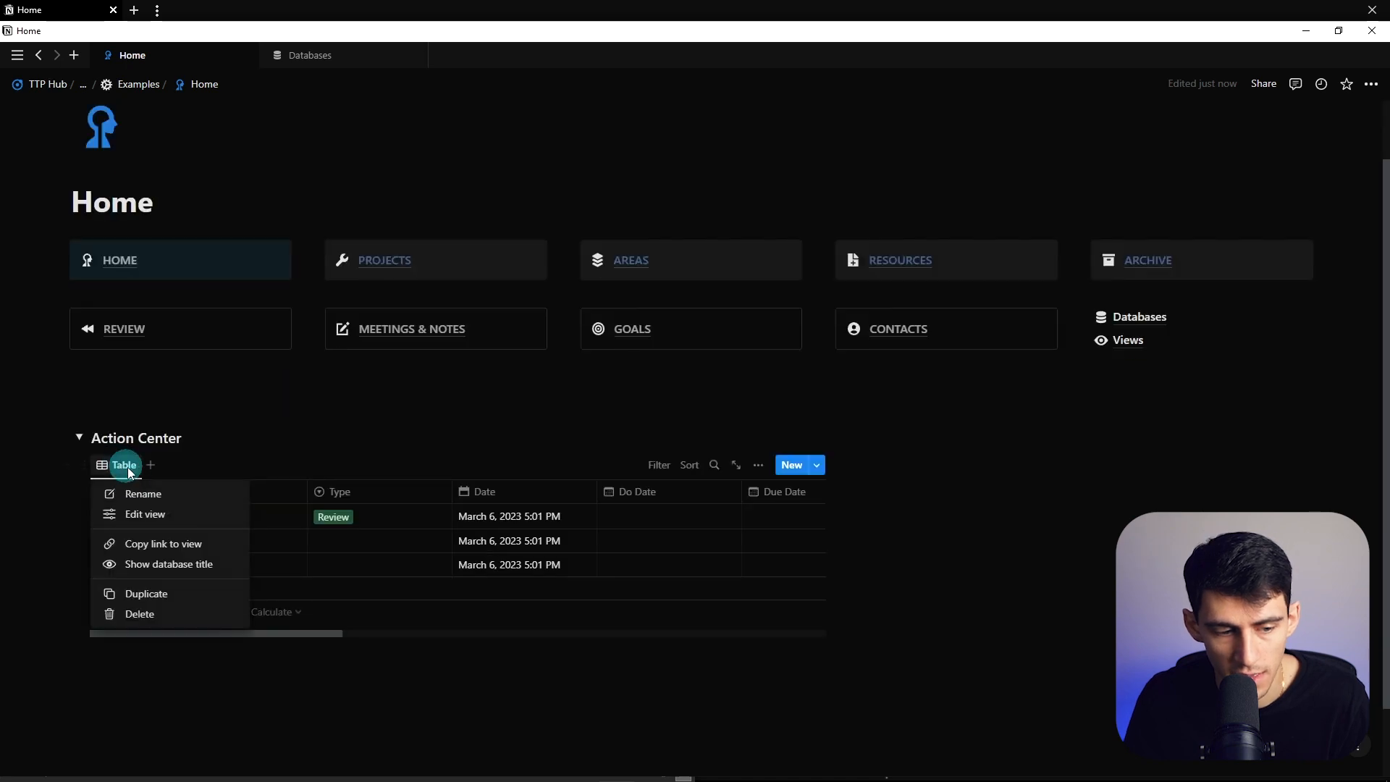
left_click(134, 495)
type("Ac")
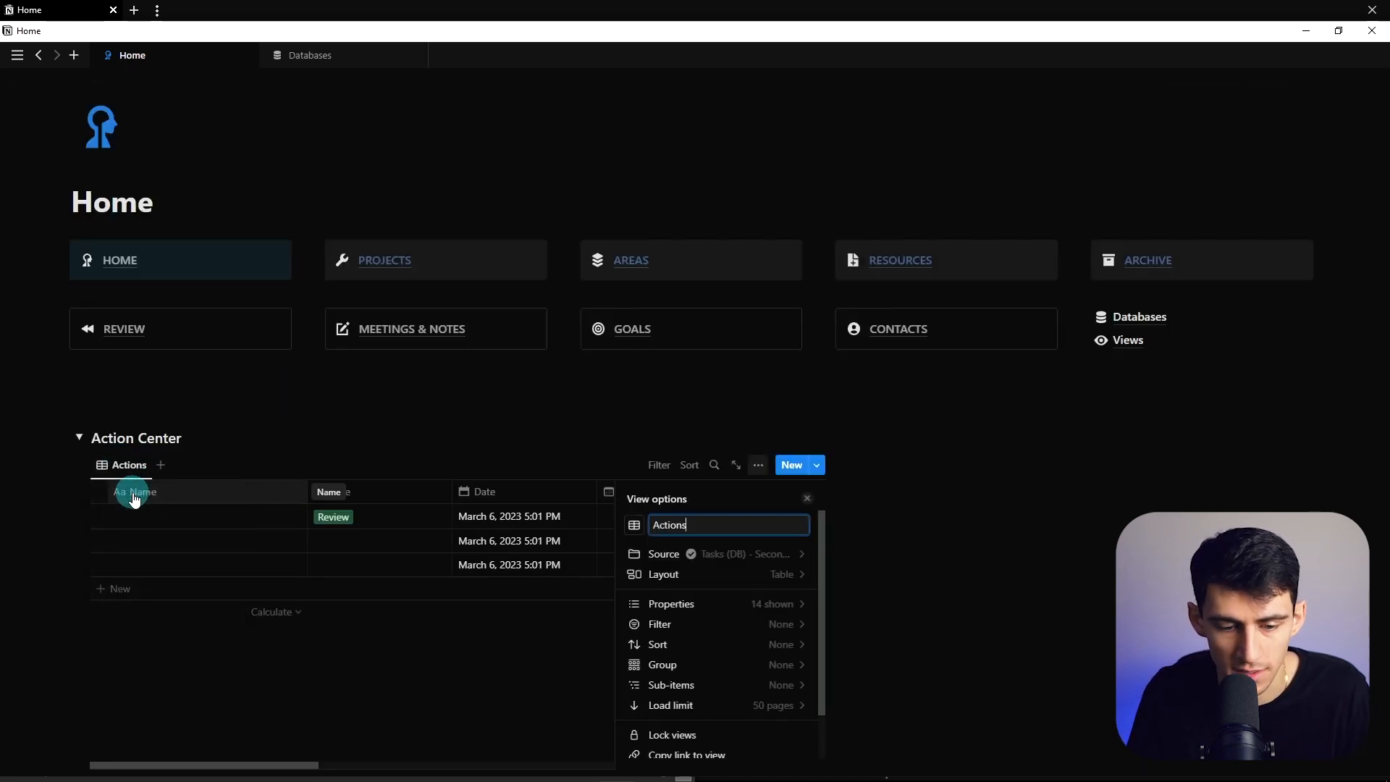
type("tions")
left_click(632, 525)
type("chec")
left_click(599, 338)
left_click(514, 650)
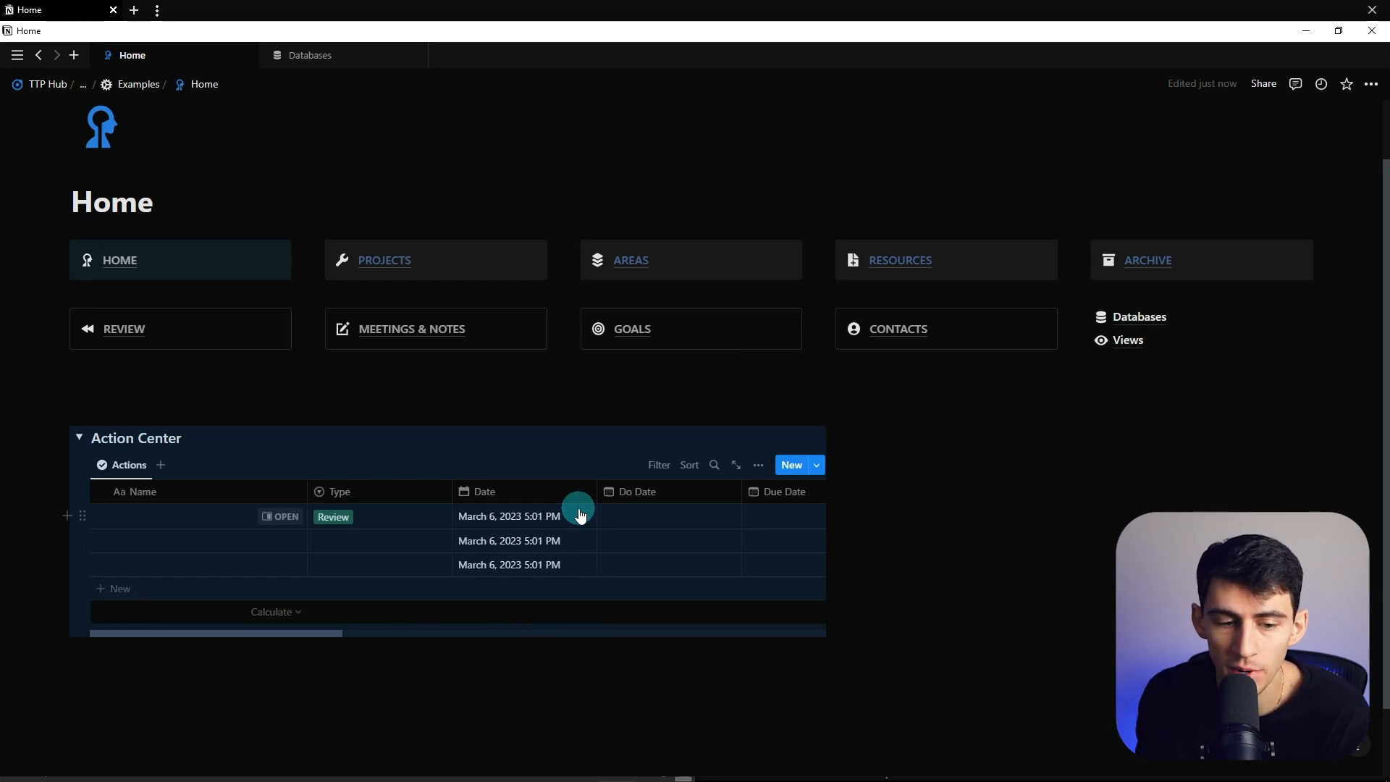
- Arrange the Actions view's columns as Name, Status, Date, Assigned To and Do Date, with Status narrowed to its icon
left_click_drag(580, 513, 449, 499)
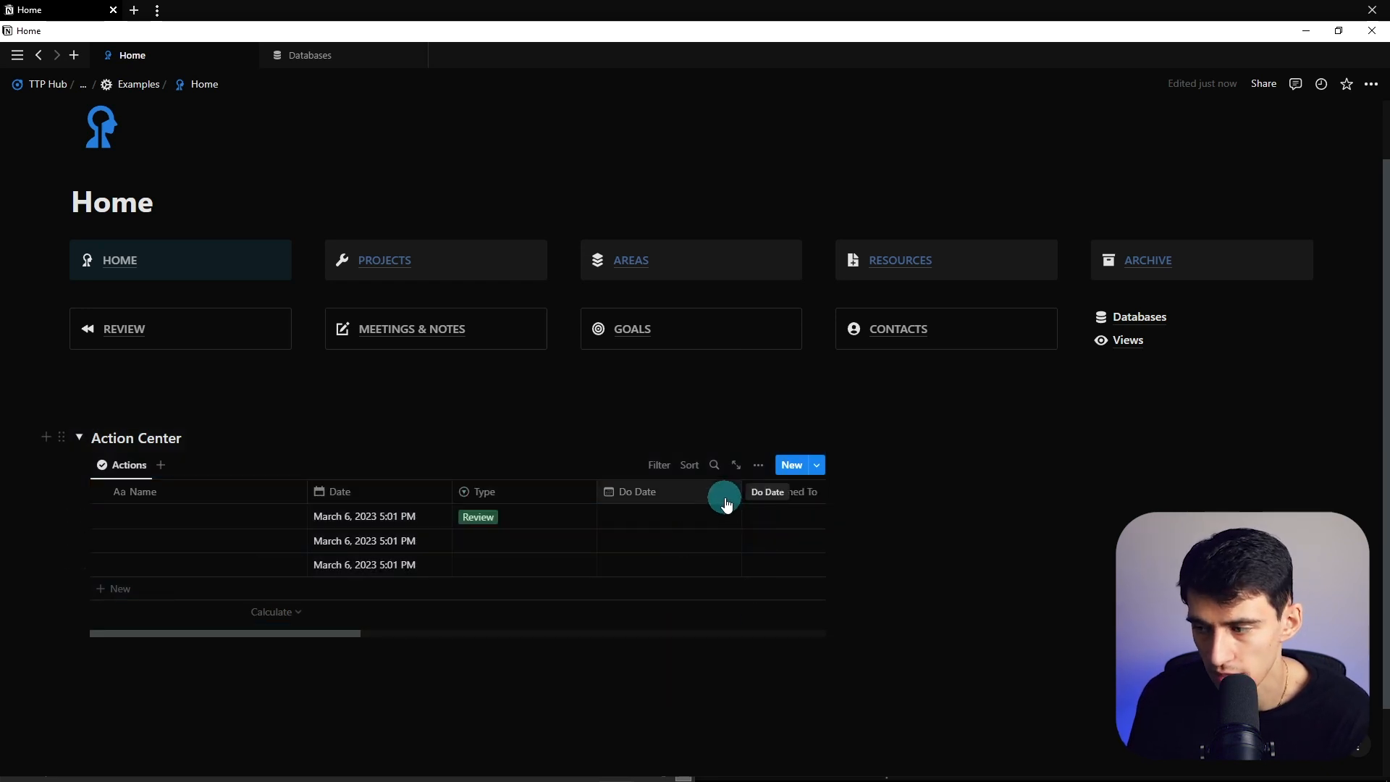
left_click_drag(726, 505, 775, 499)
left_click_drag(633, 500, 541, 503)
left_click(595, 527)
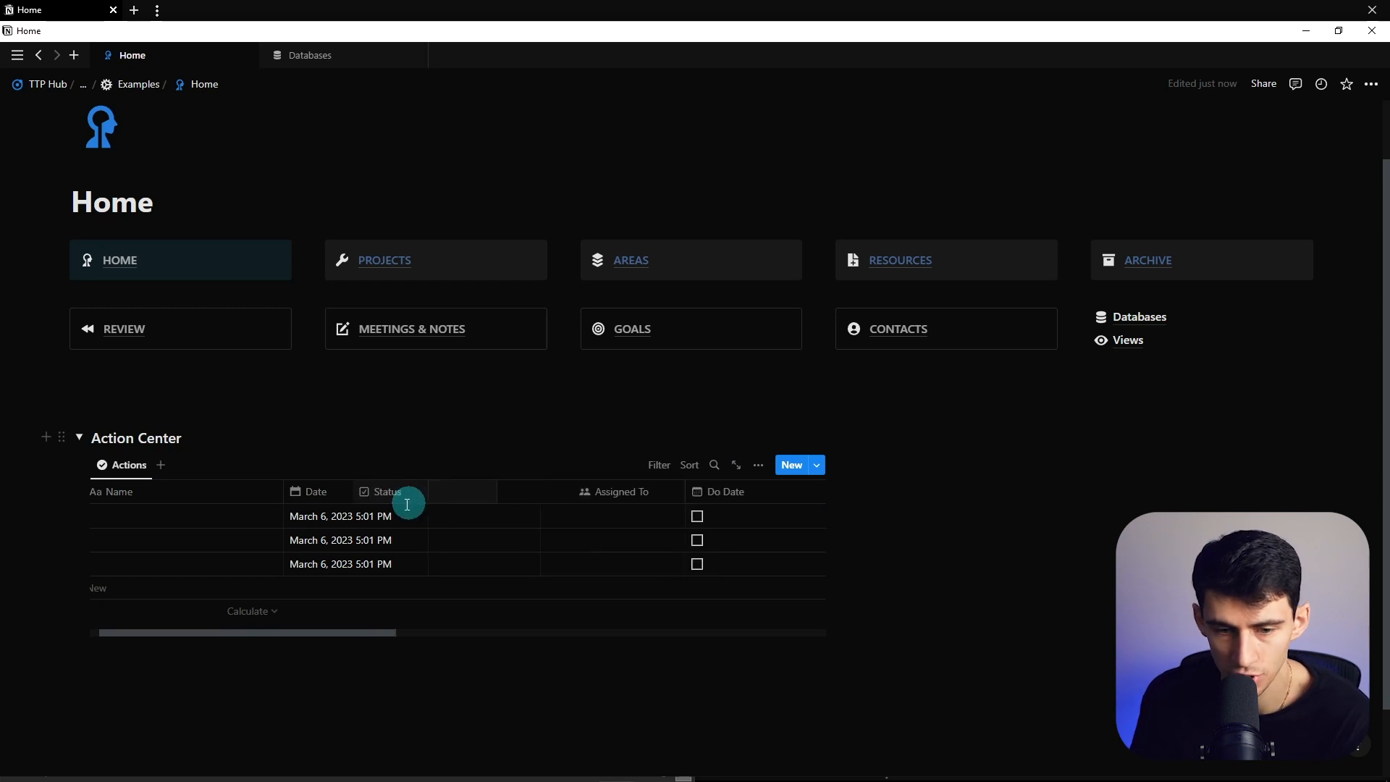
left_click_drag(407, 502, 386, 512)
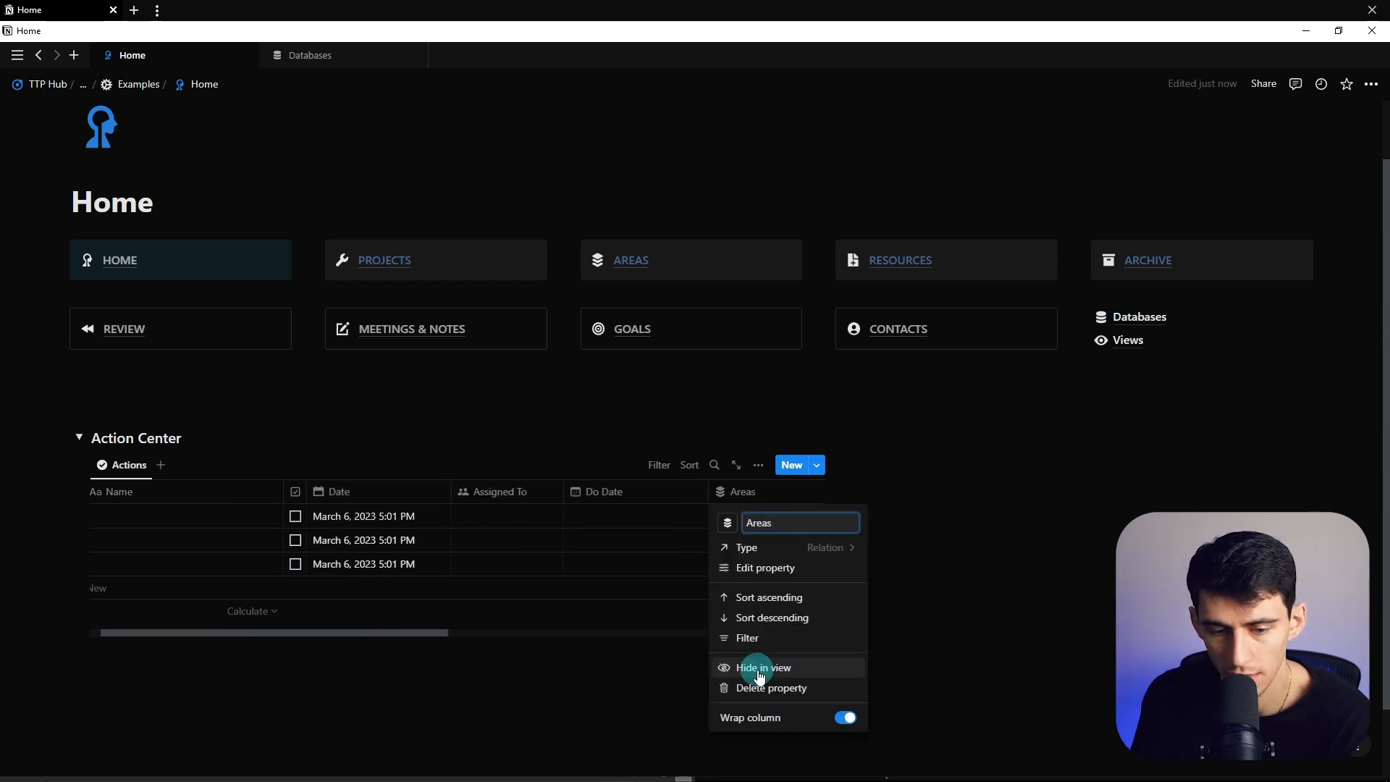
- Hide the Areas, Contacts, Journal Log and Meetings & Notes columns in the Actions view
left_click(755, 667)
left_click(755, 496)
left_click(755, 666)
left_click(760, 492)
left_click(766, 679)
left_click(769, 495)
left_click(775, 666)
- Move the Projects column between Assigned To and Do Date, and hide the Tags column in the Actions view
left_click_drag(782, 494, 687, 492)
scroll(706, 507, "right", 3)
left_click(706, 492)
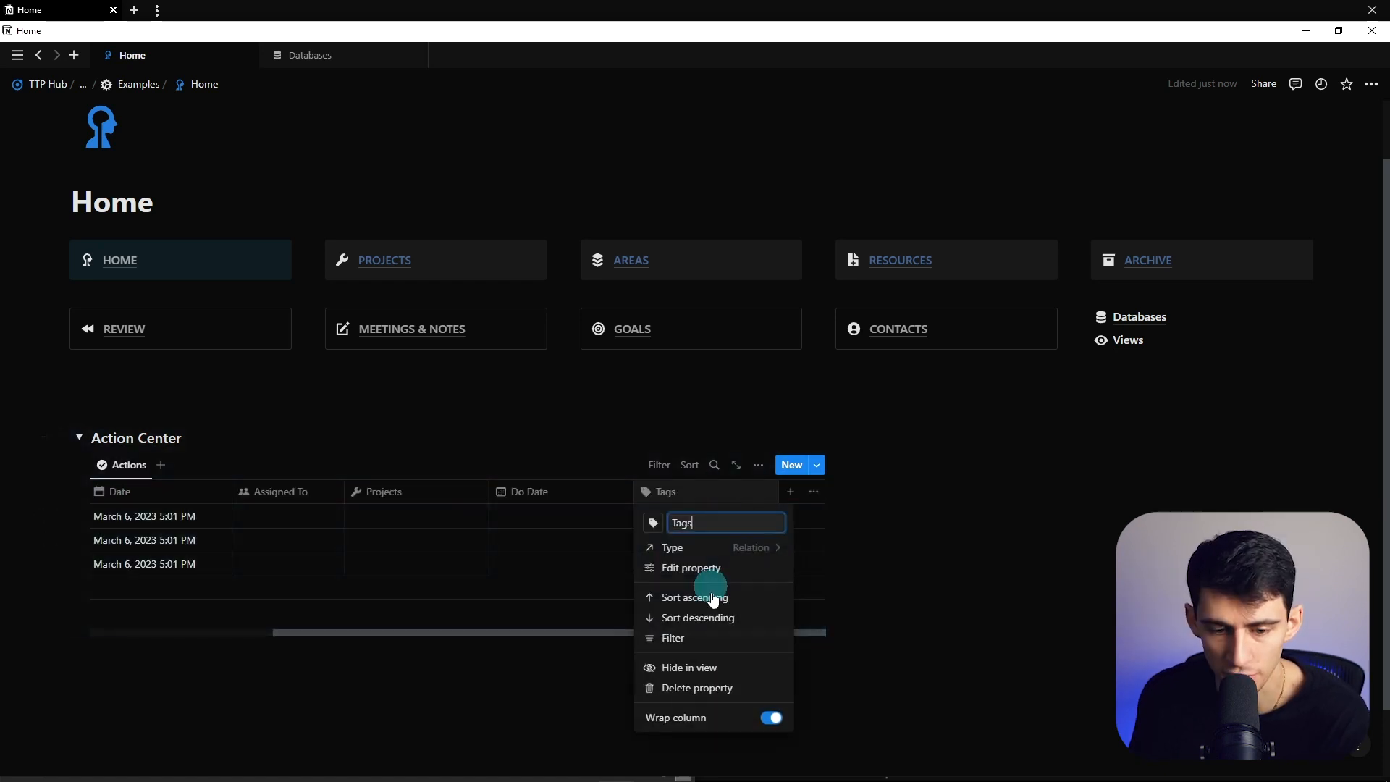
left_click(703, 668)
left_click_drag(720, 631, 490, 630)
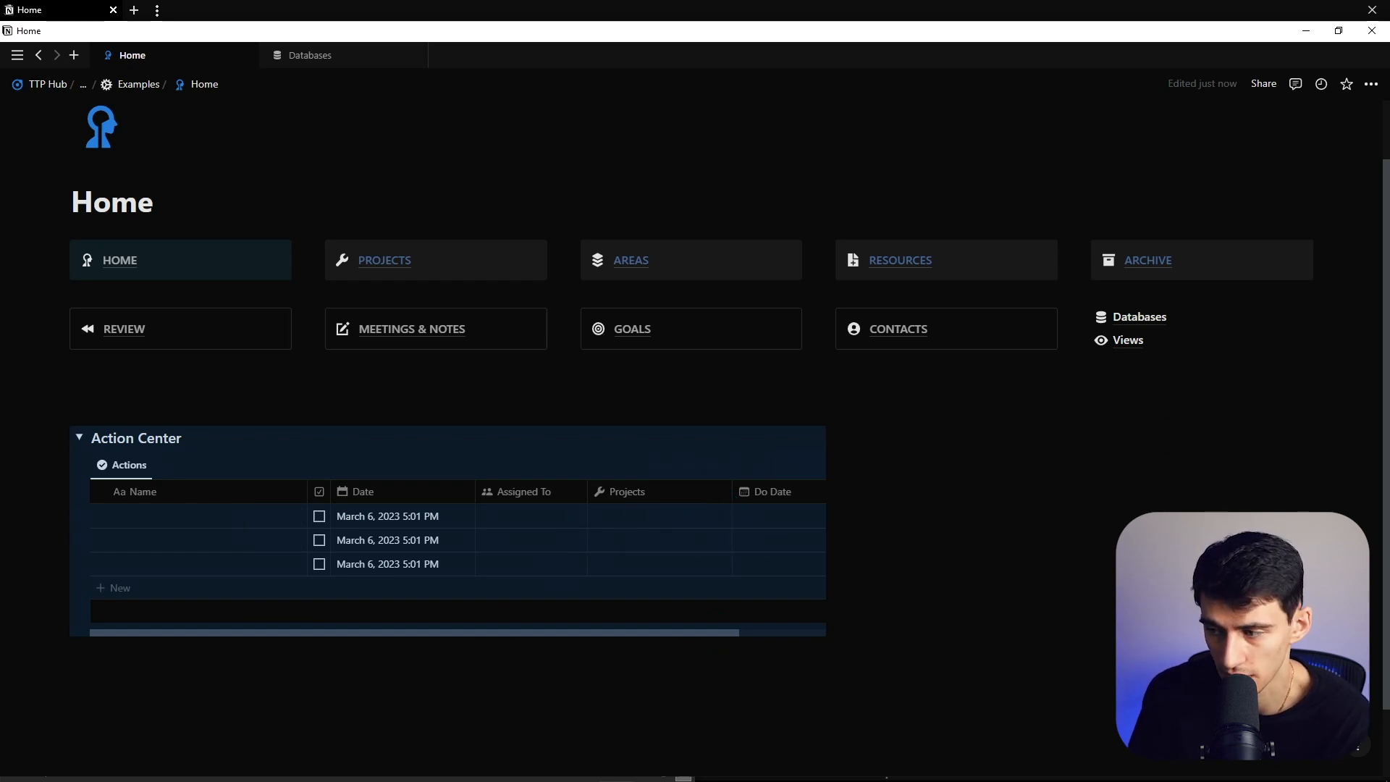
- Sort the Actions view by Date in ascending order and save the sort for everyone
left_click(688, 465)
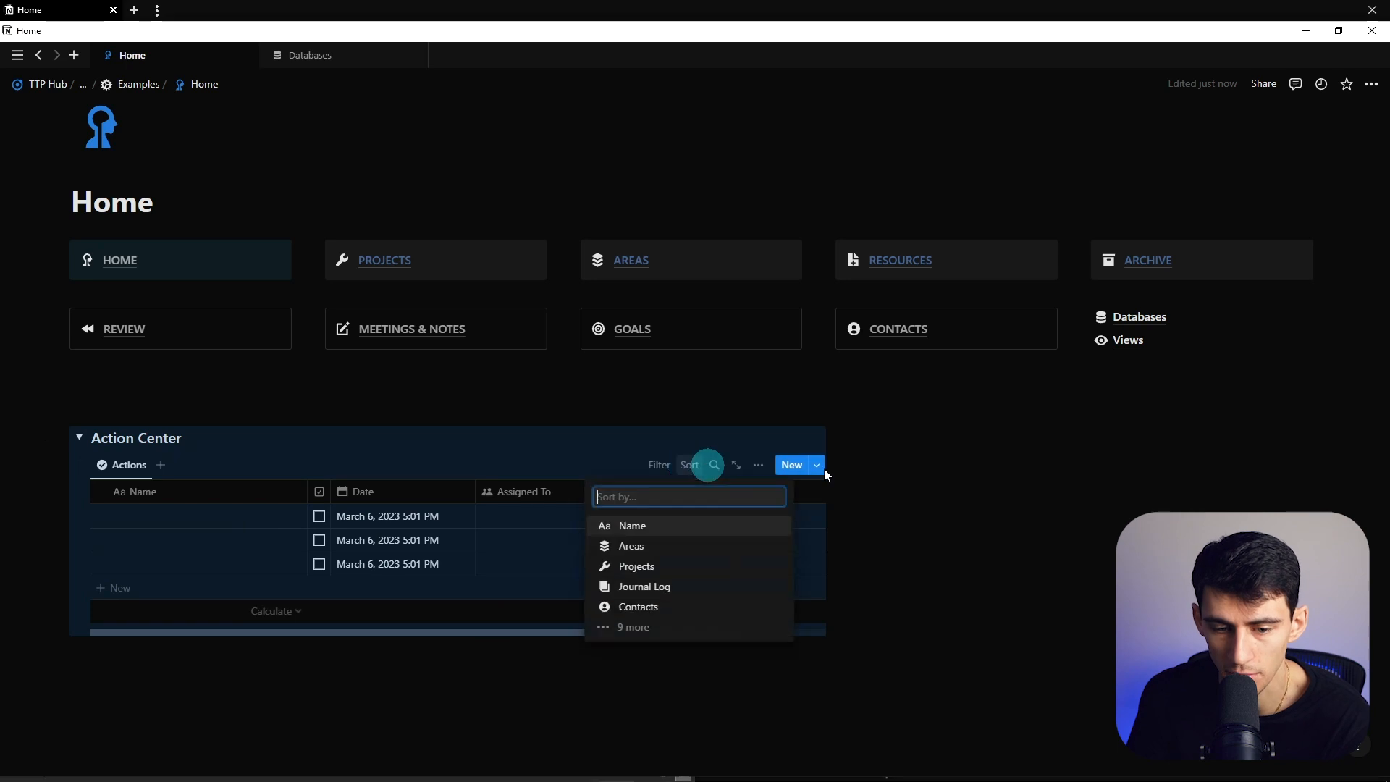
left_click(642, 497)
type("date")
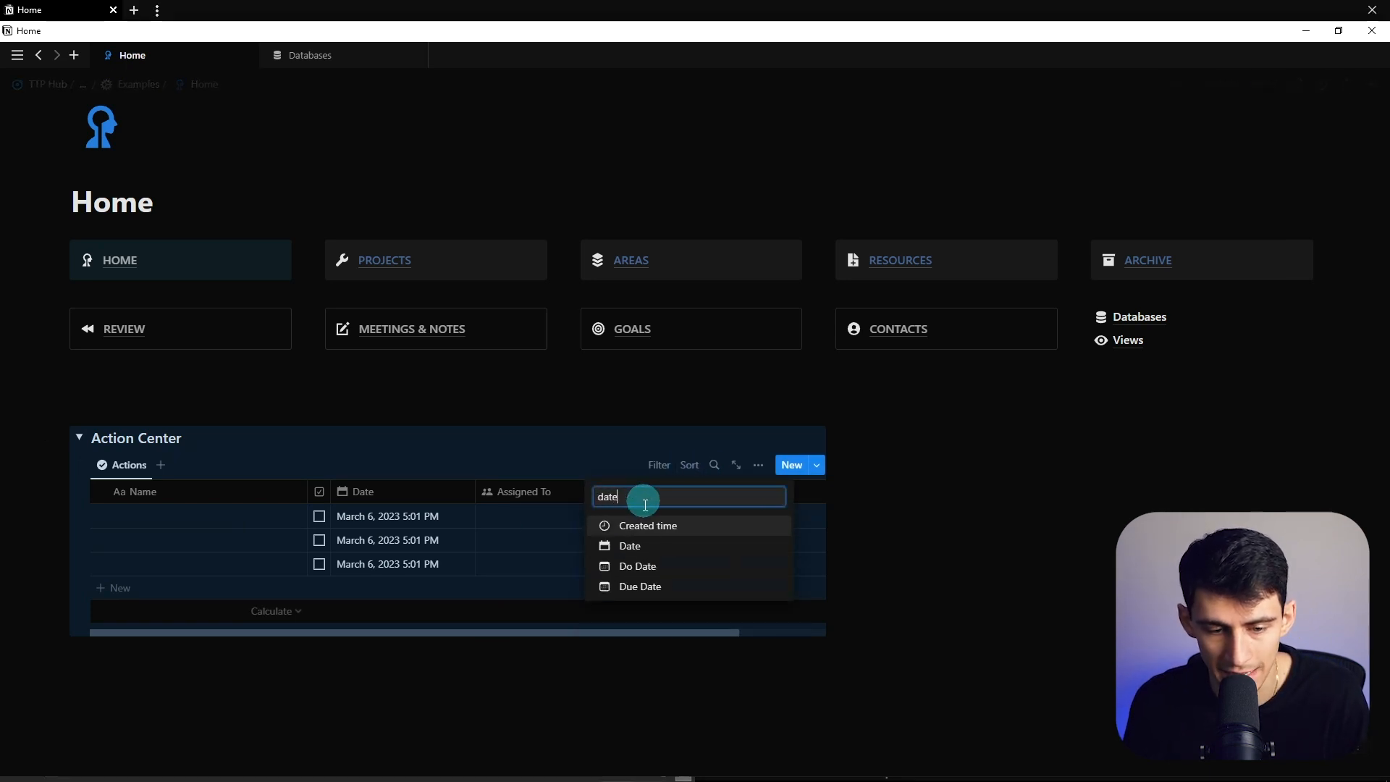
left_click(645, 544)
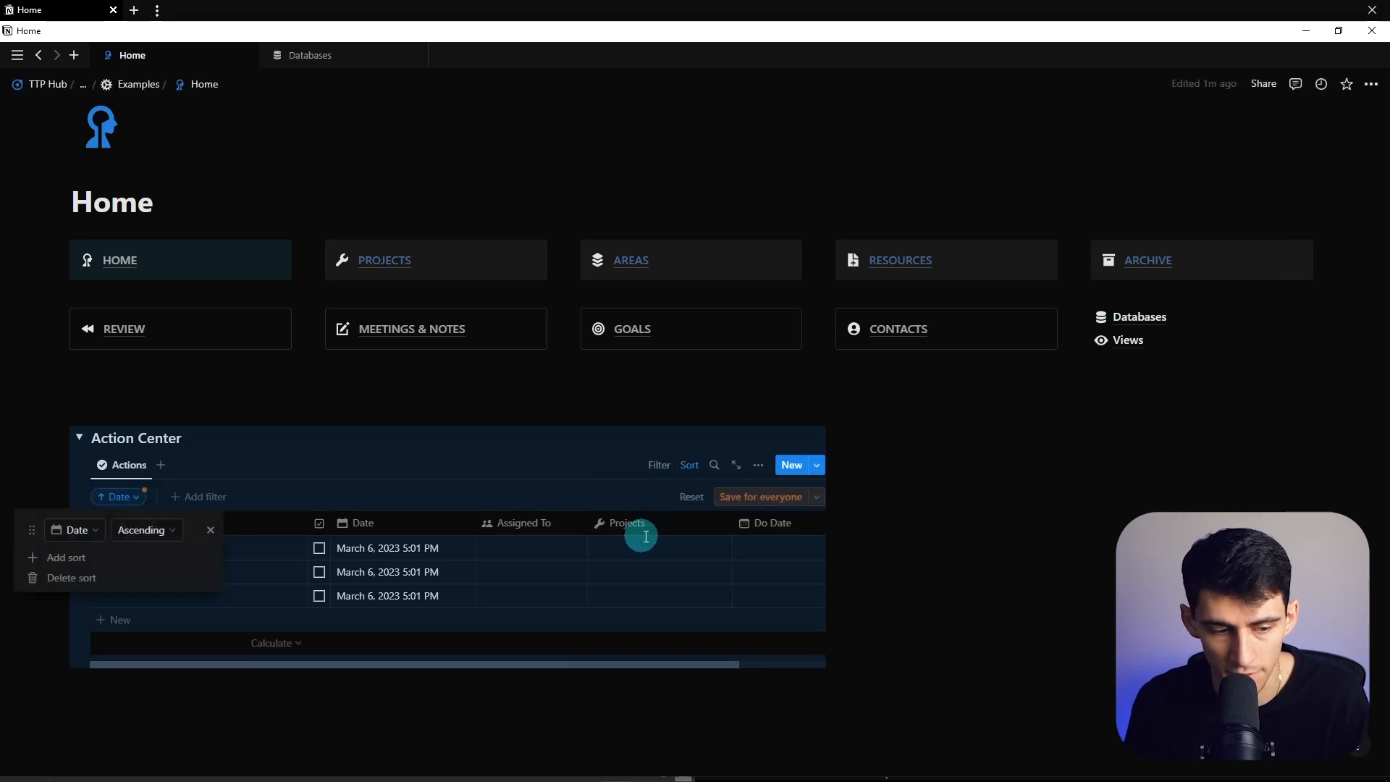
left_click(791, 498)
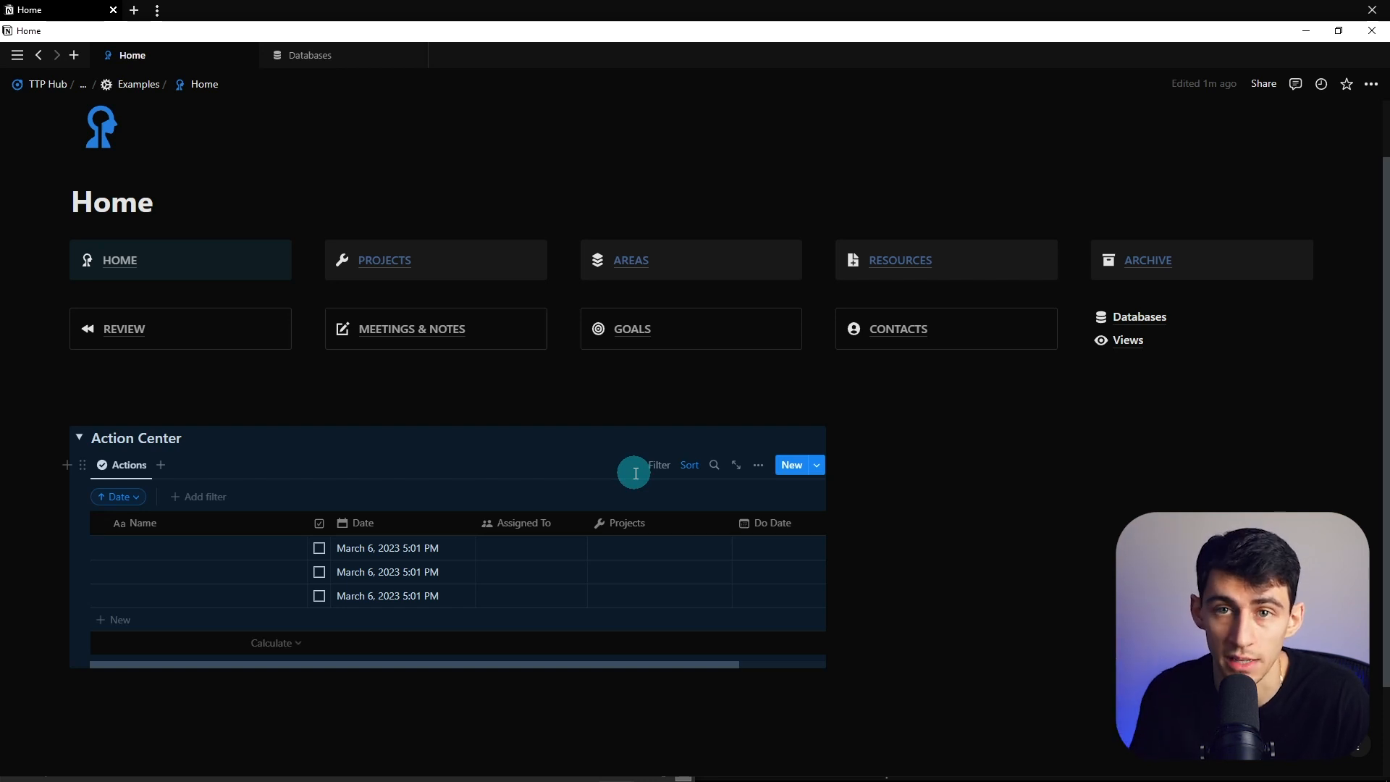
- Add an advanced filter to the Actions view with a filter group requiring Status to be unchecked
left_click(658, 466)
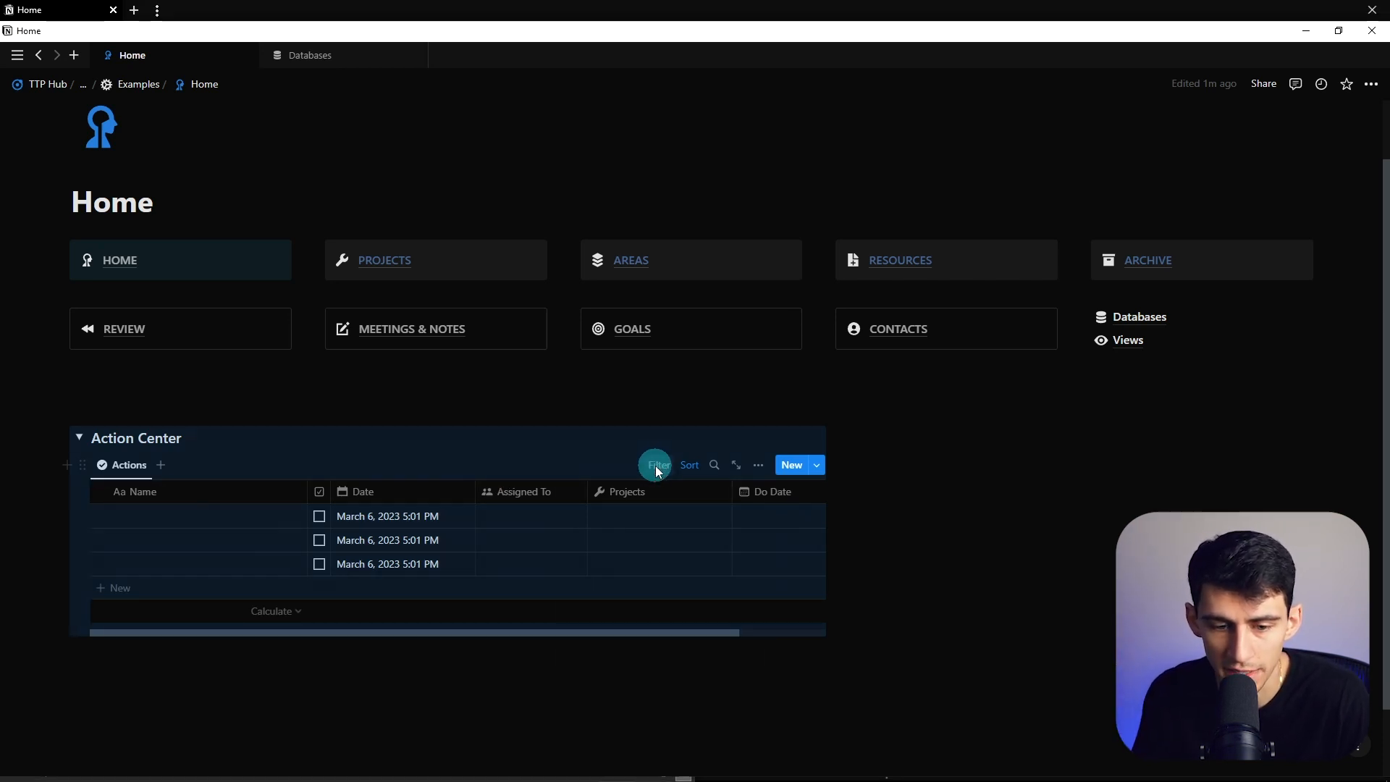
left_click(657, 468)
left_click(624, 656)
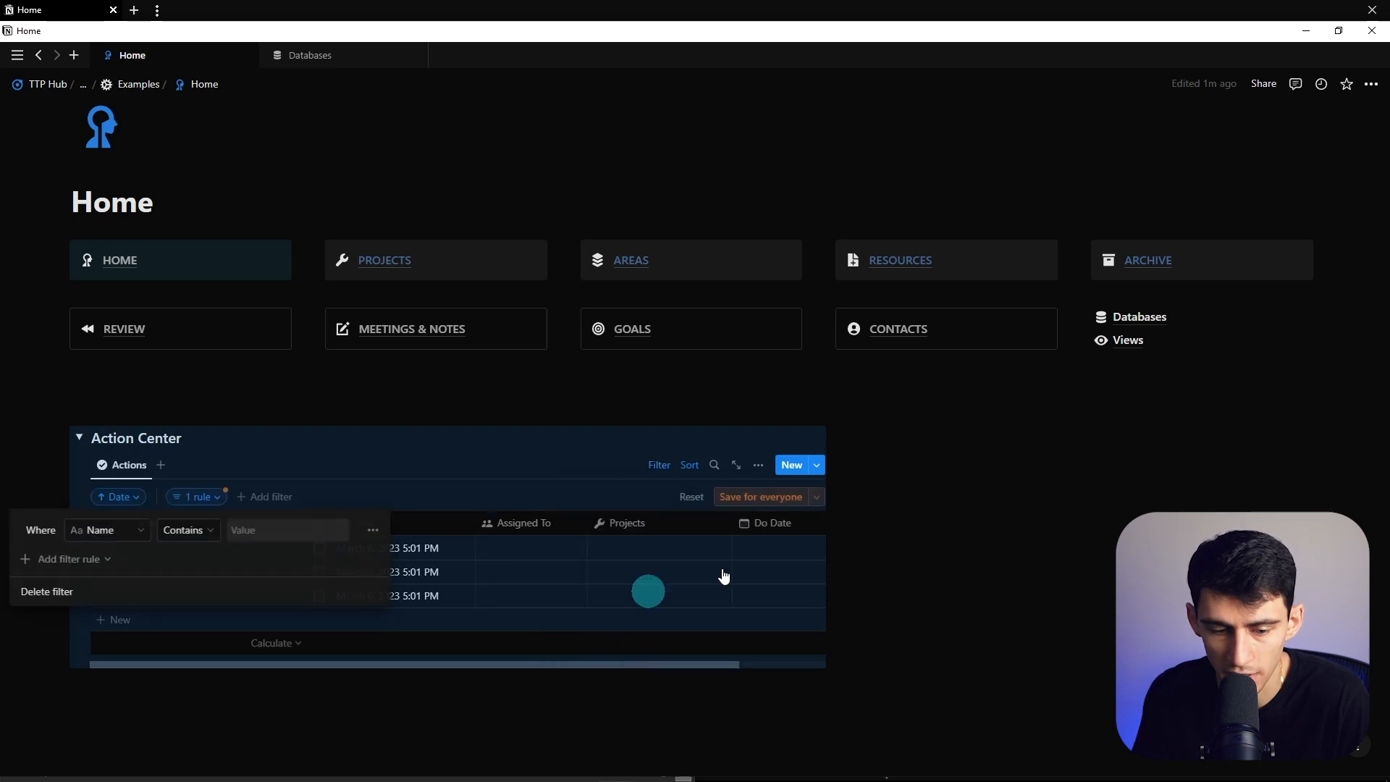
left_click(373, 530)
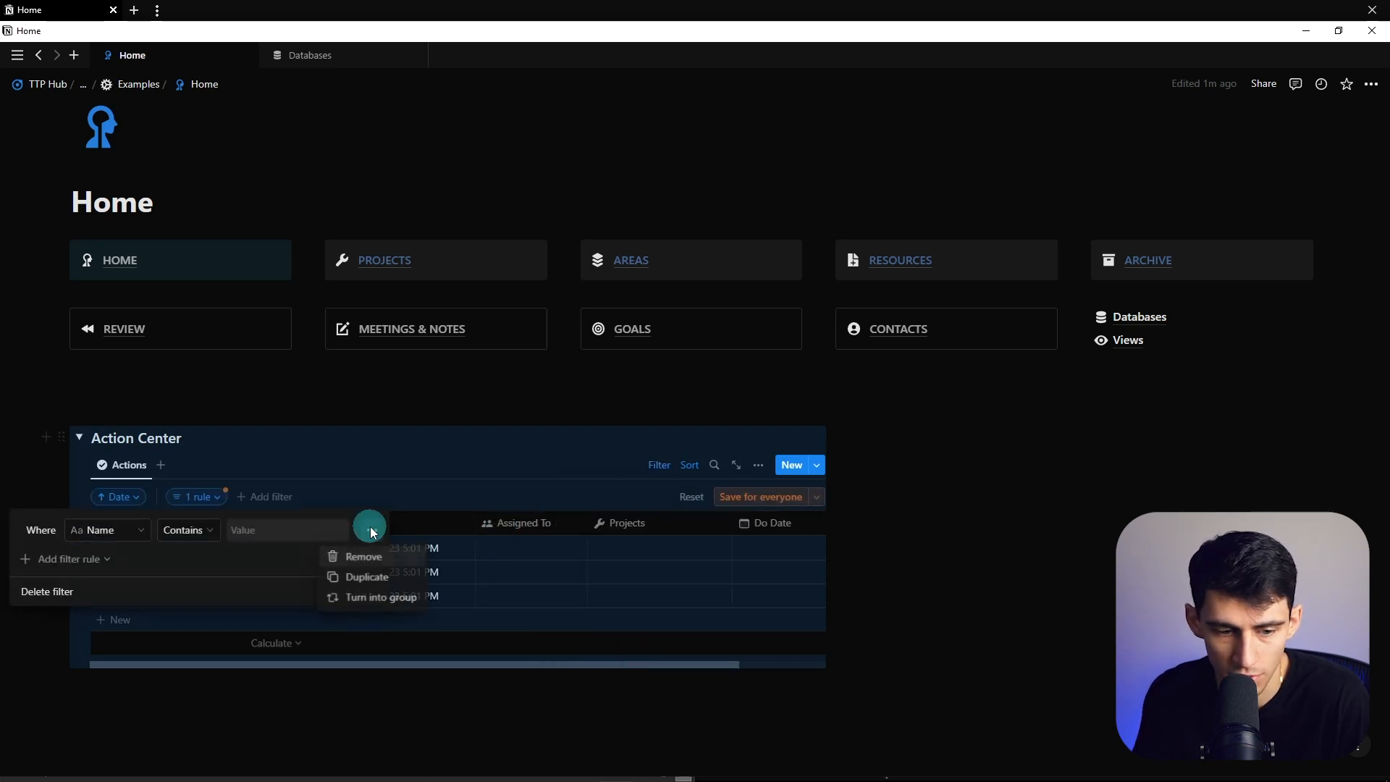
left_click(365, 596)
left_click(161, 536)
type("stat")
key("Return")
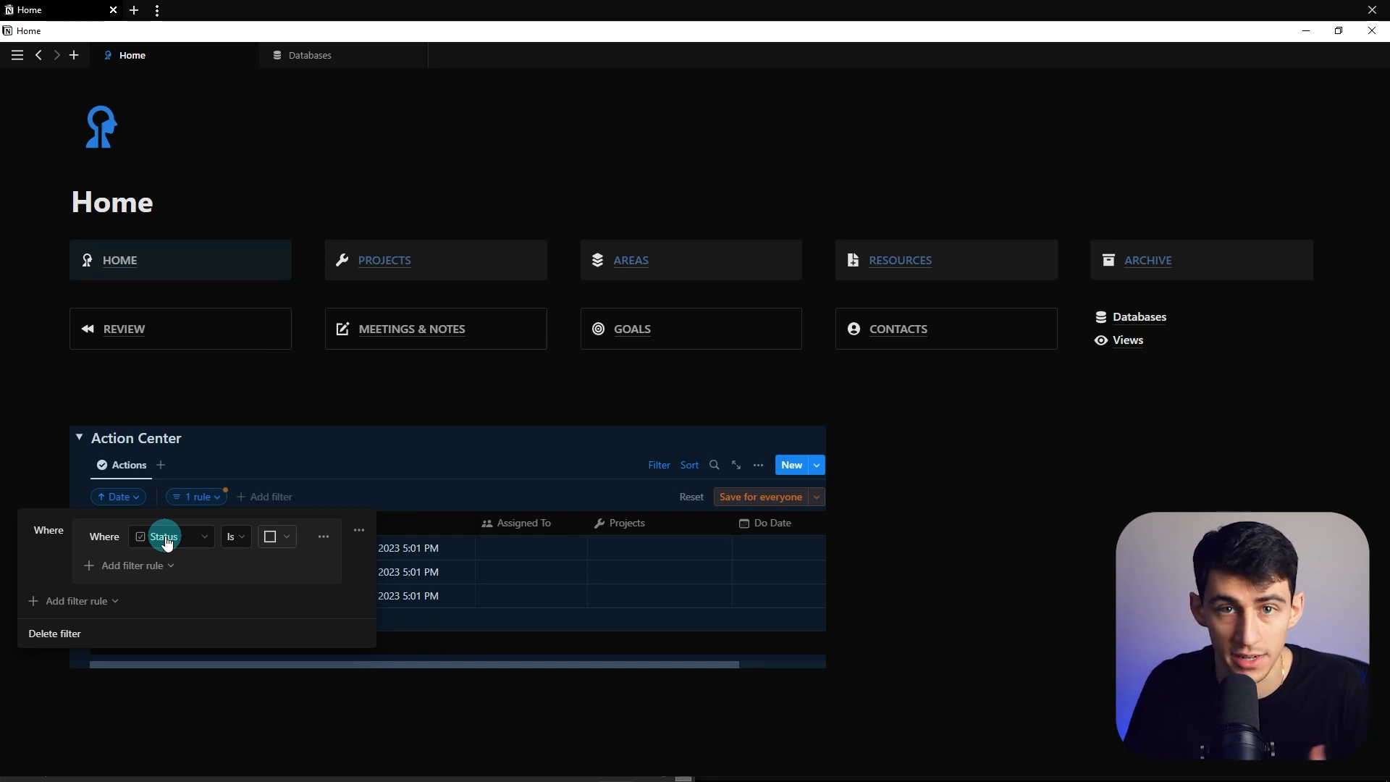
- Add an And rule to the filter group so that Do Date is on or before Today
left_click(115, 565)
left_click(119, 588)
left_click(198, 565)
type("do")
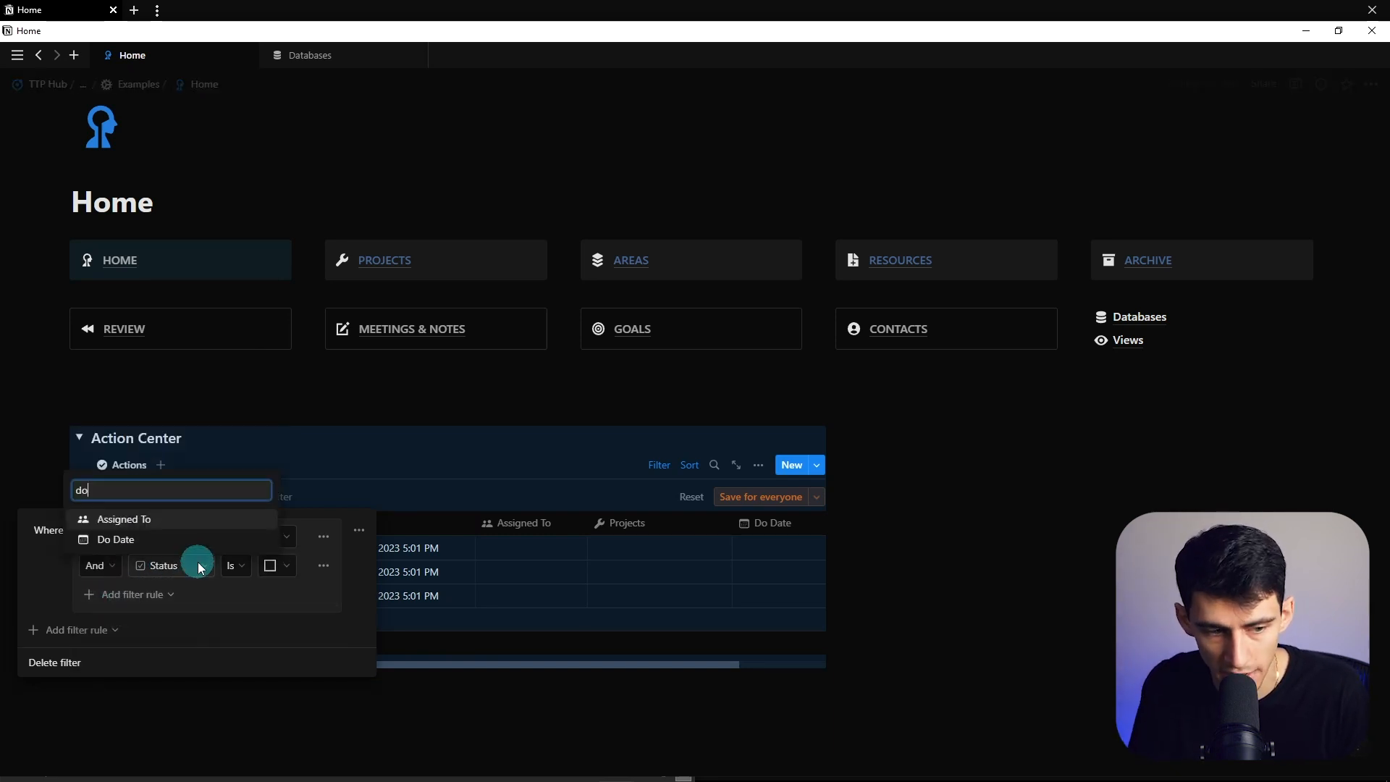
left_click(186, 540)
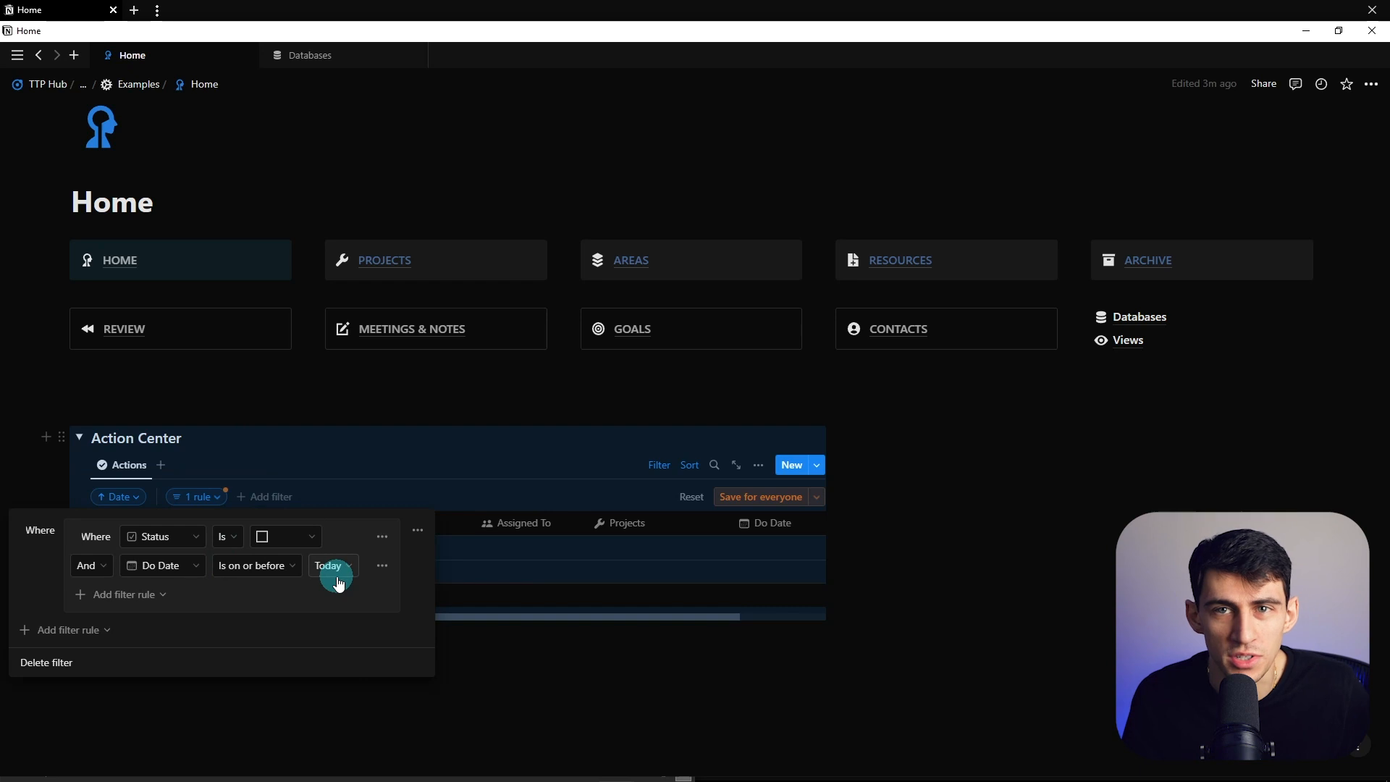
- Add a second filter group to the Actions view, combined with the first group by Or
left_click(69, 630)
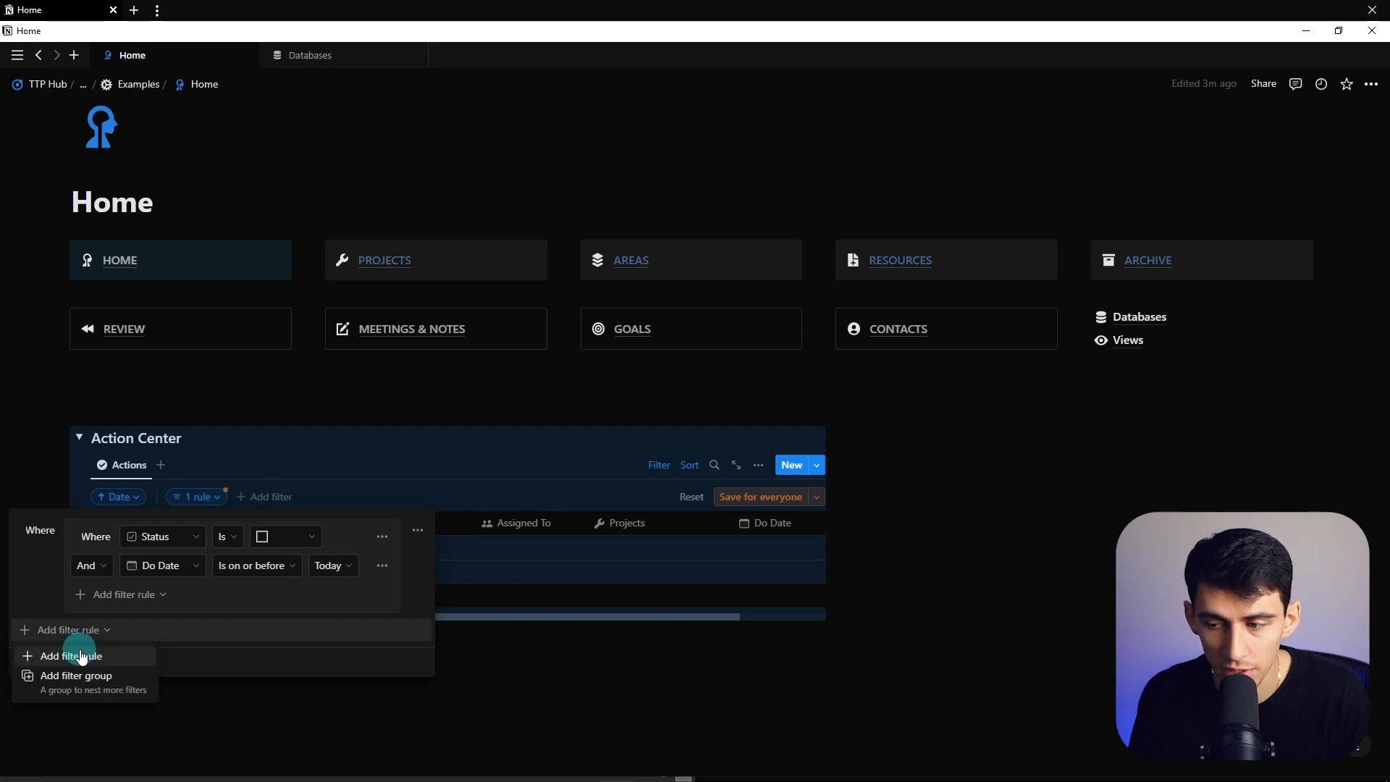
left_click(81, 656)
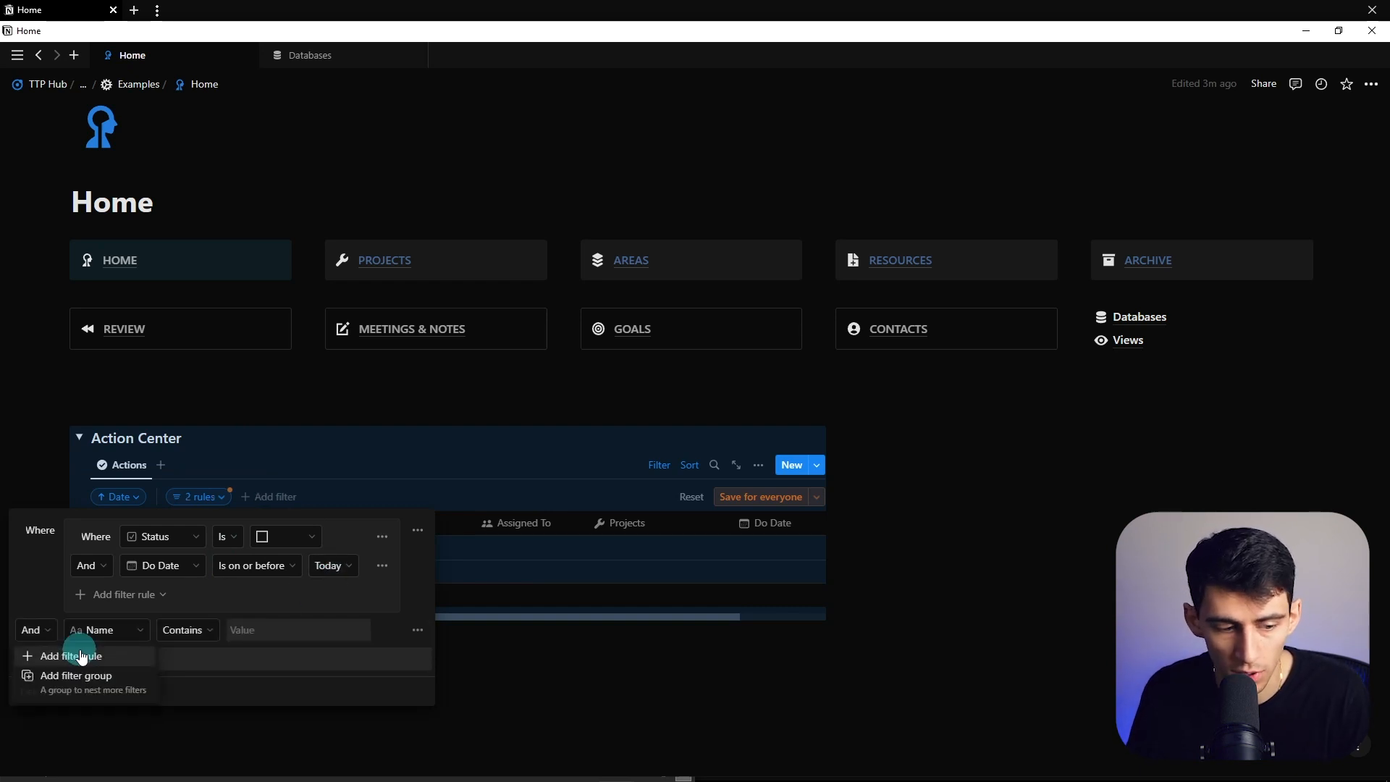
left_click(414, 630)
left_click(409, 697)
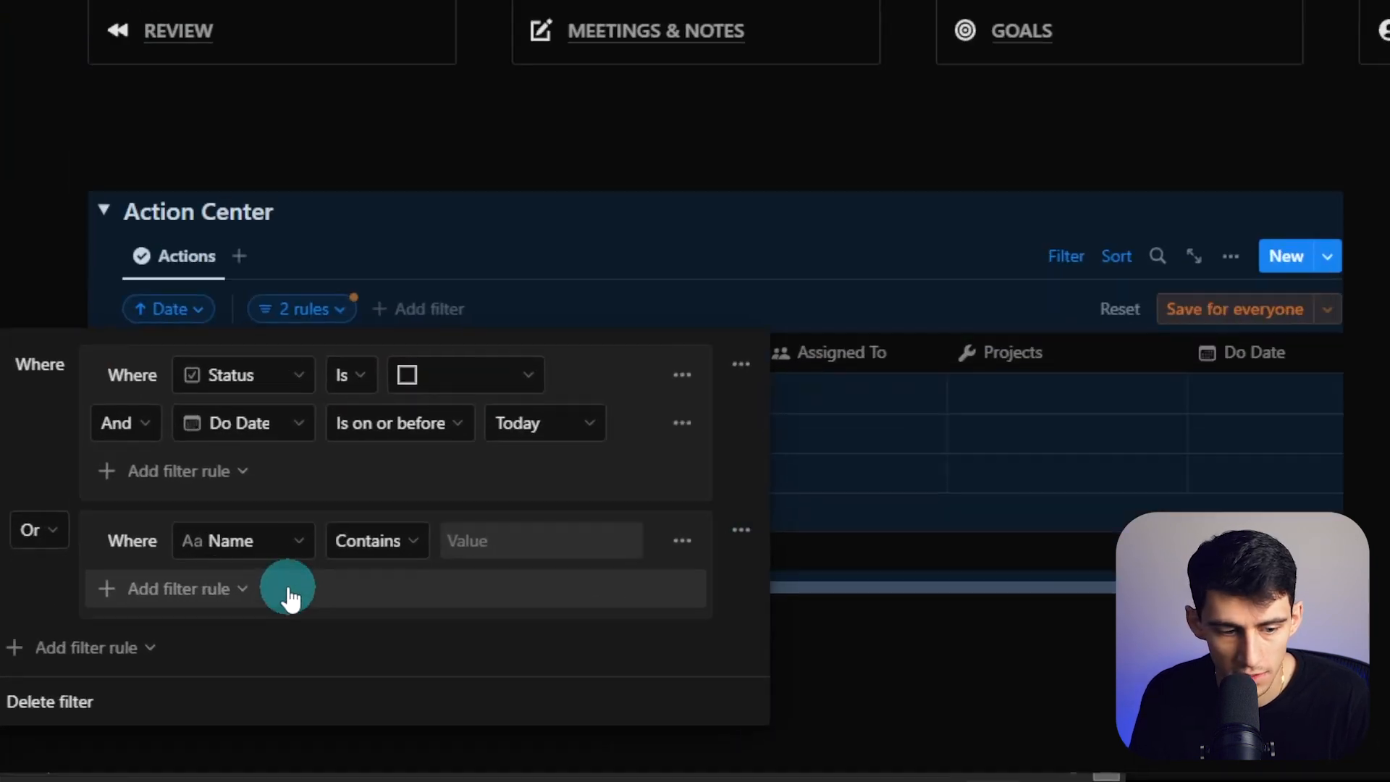
- Set the second filter group's first rule to Type is Recurring Task
left_click(268, 549)
type("typ")
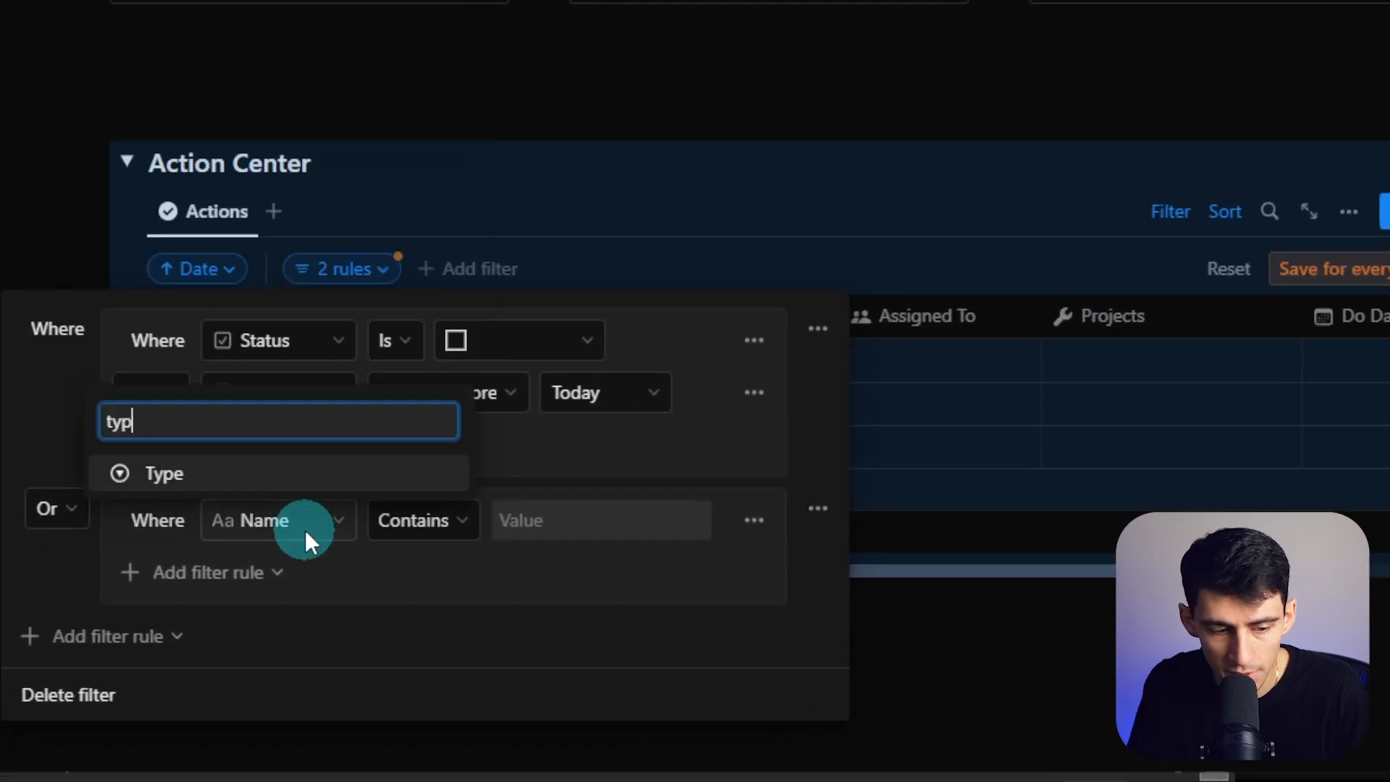
key("Return")
key("Tab")
key("Tab")
key("Return")
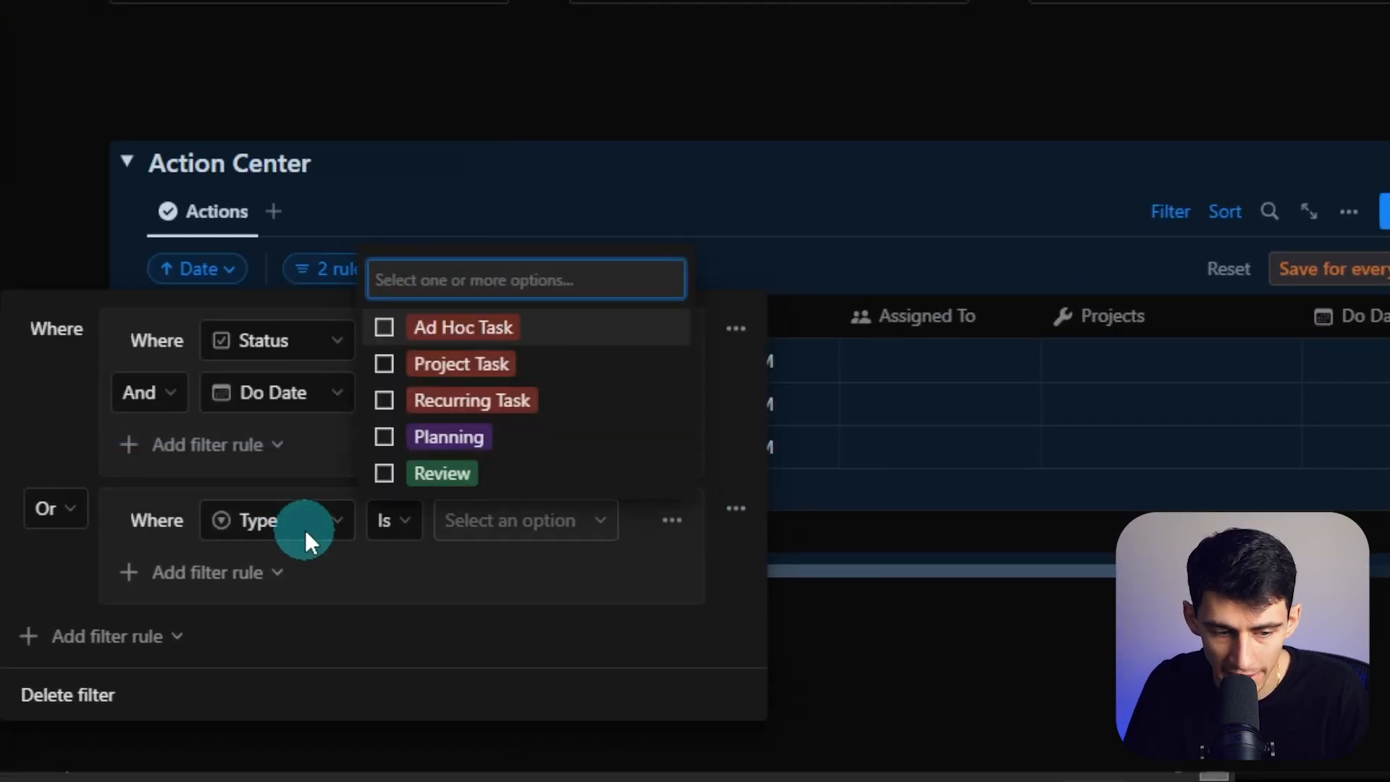
key("Down")
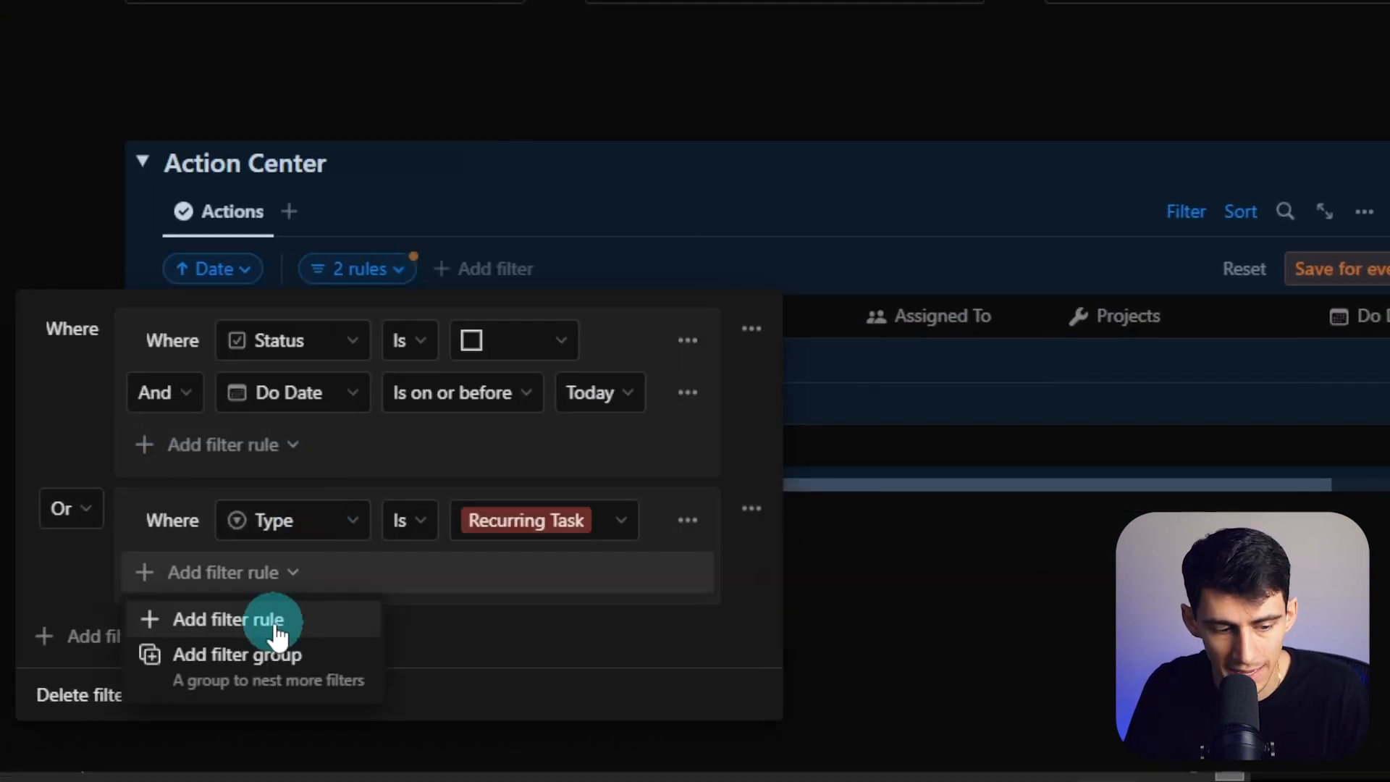
- Add an And rule to the Recurring Task group requiring Status to be unchecked
left_click(277, 635)
left_click(323, 567)
type("stat")
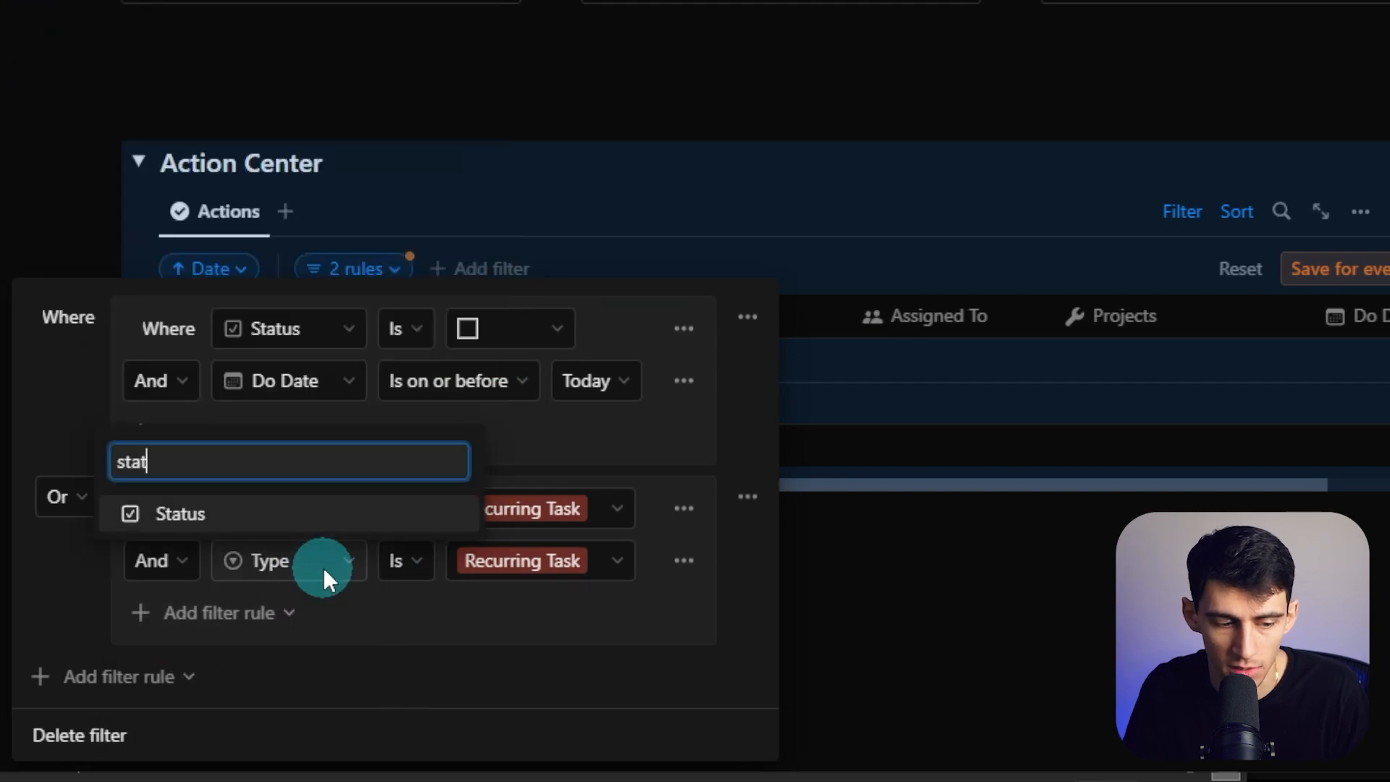
key("Return")
left_click(448, 561)
left_click(490, 606)
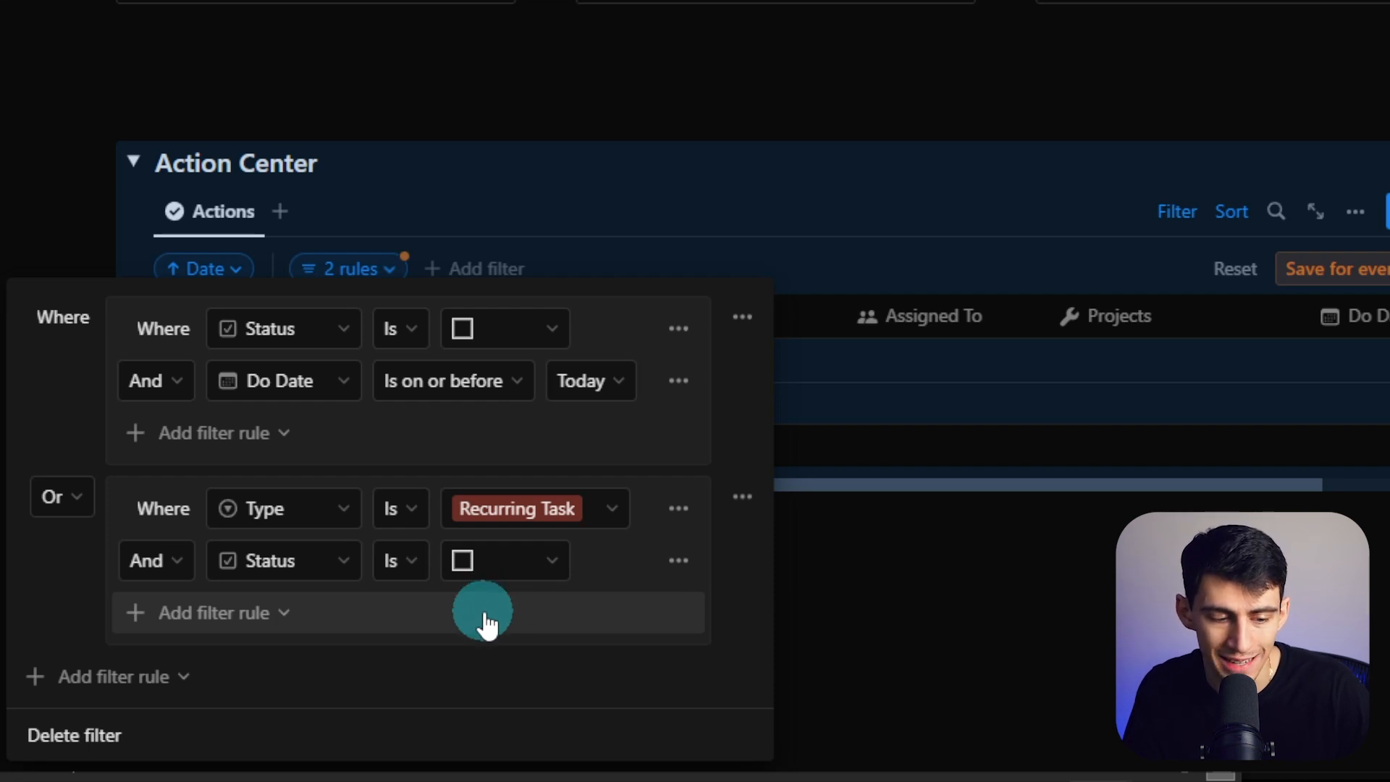
- Add a rule to the Recurring Task group so that Created time is on or before Today
left_click(257, 615)
left_click(257, 659)
left_click(337, 550)
type("create")
key("Return")
left_click(520, 560)
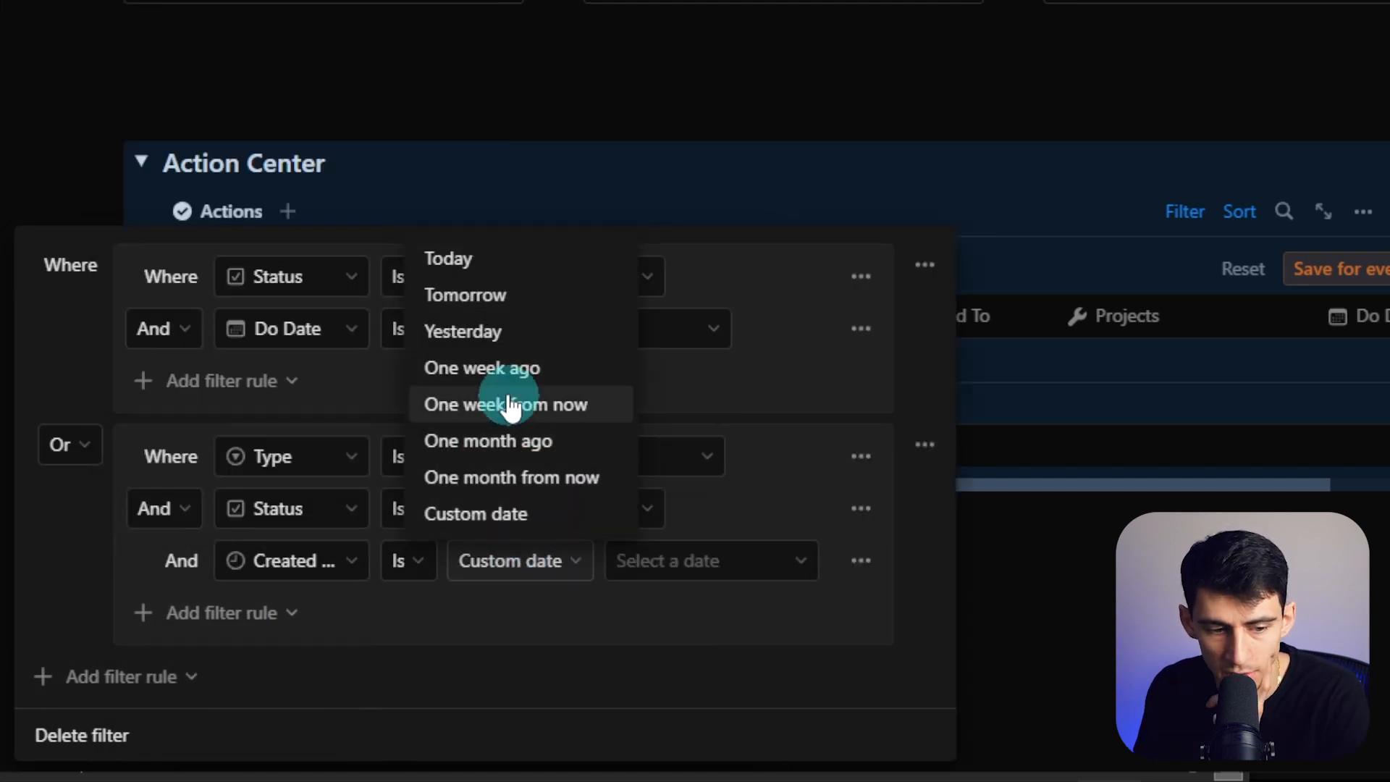
left_click(304, 559)
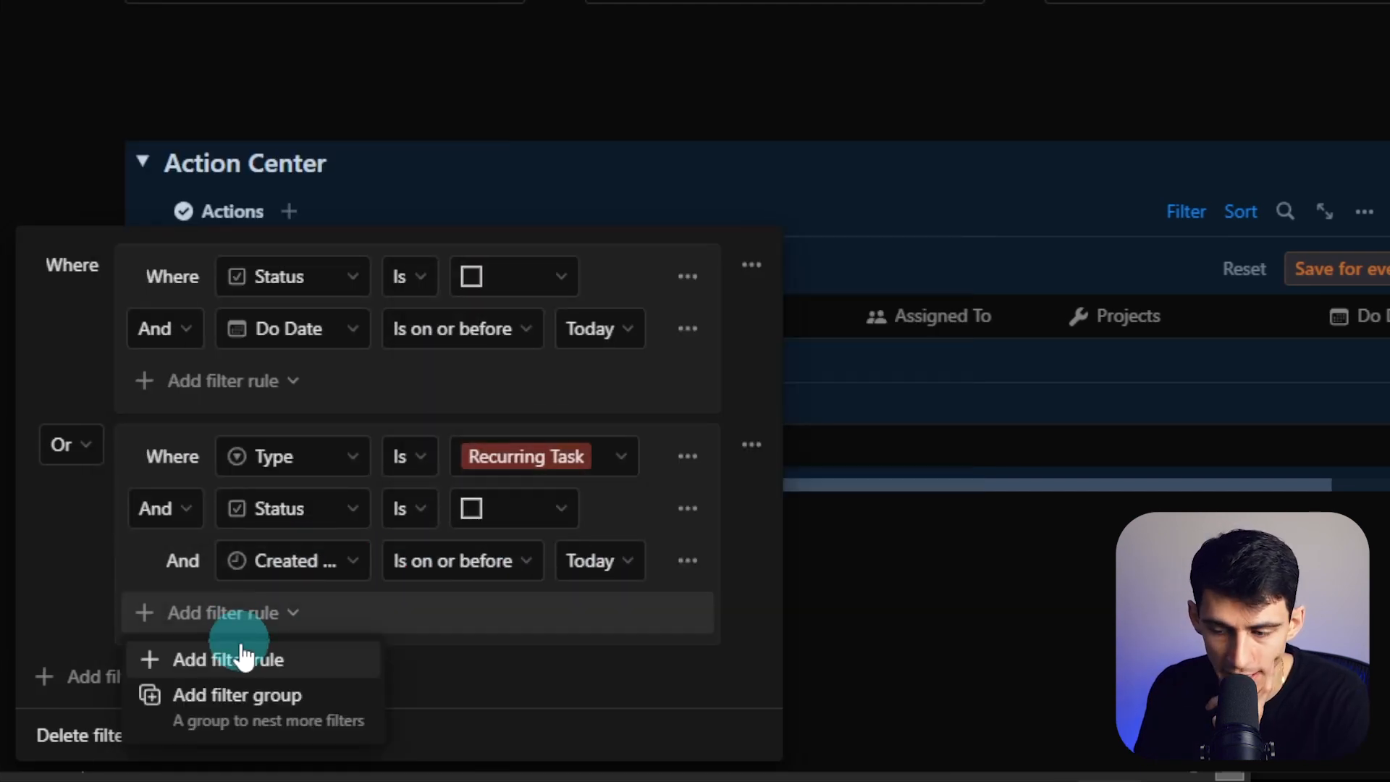
- Add a Do Date is empty rule to the Recurring Task group and save the filter for everyone
left_click(245, 655)
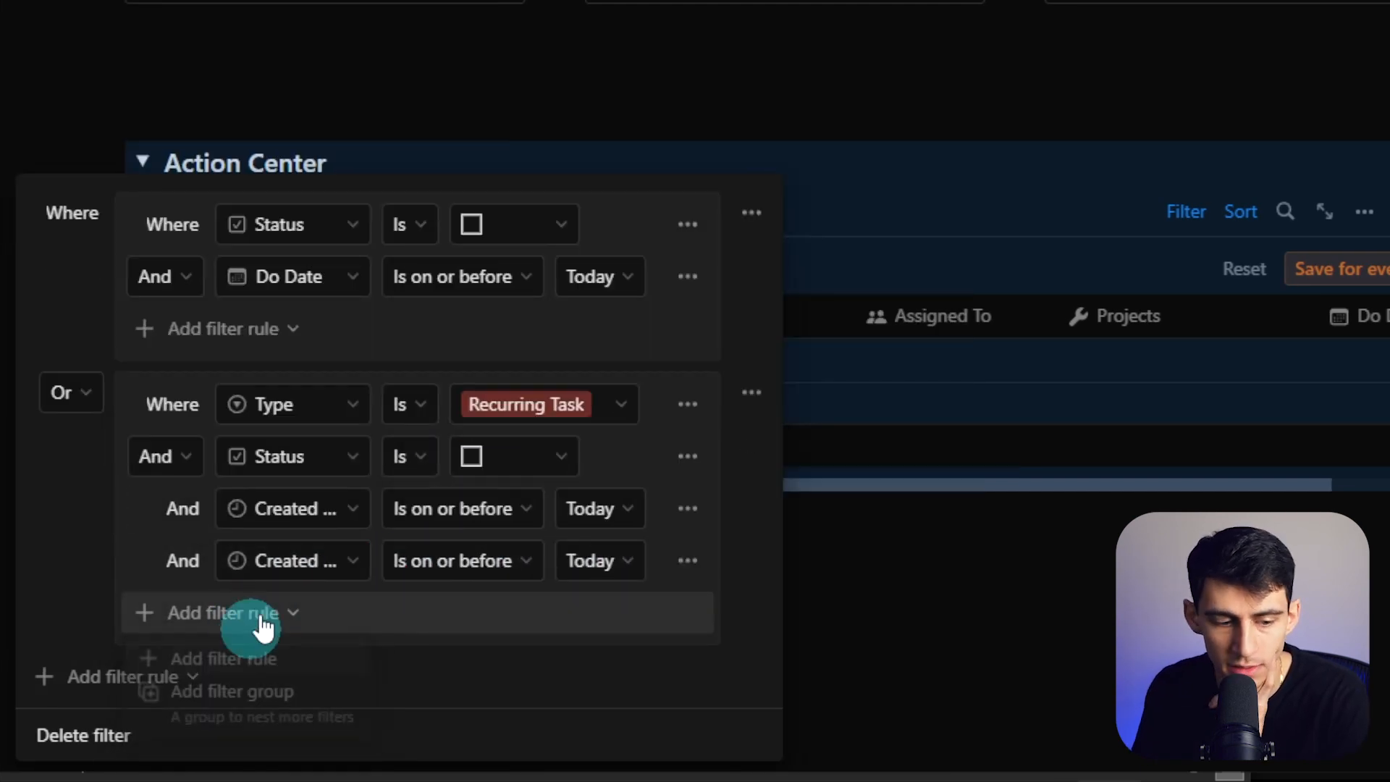
left_click(287, 561)
type("do")
key("Return")
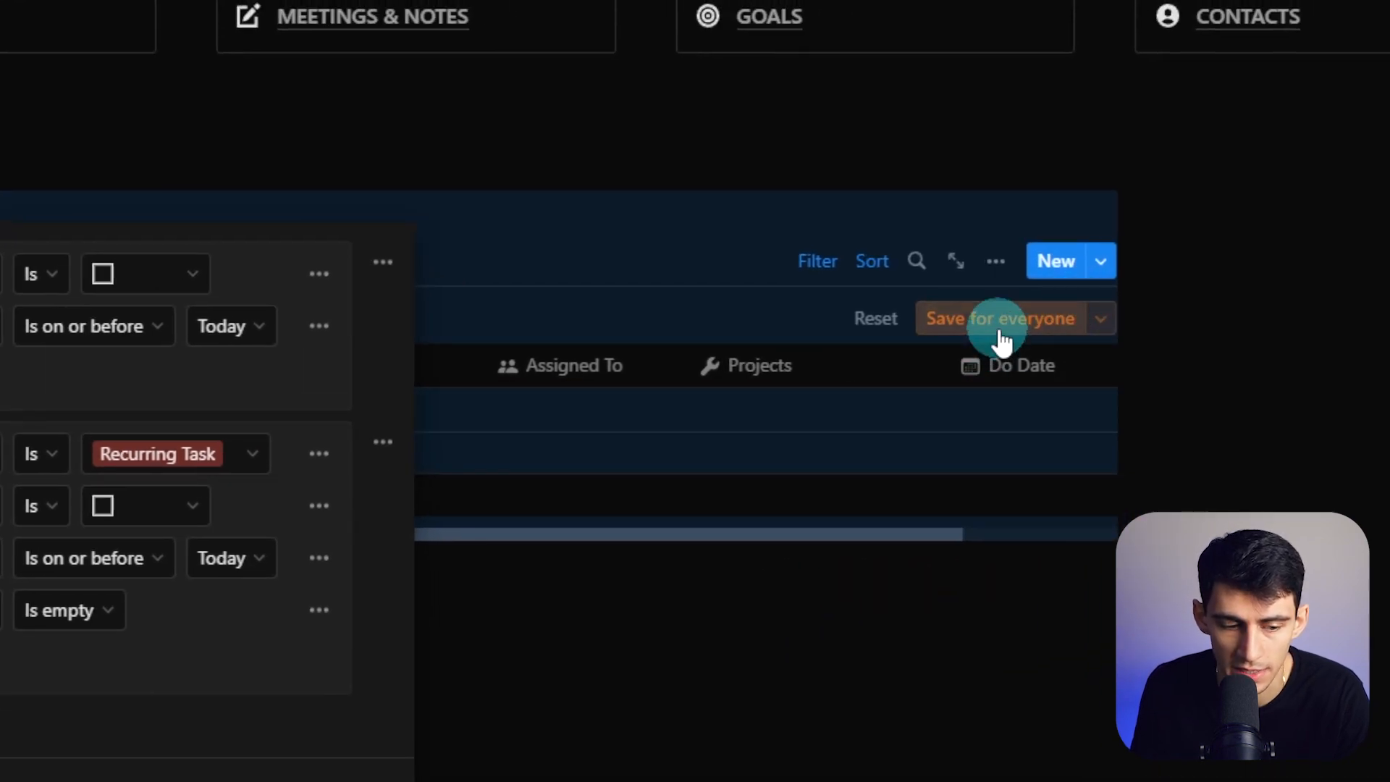
left_click(1002, 320)
- Create a task template titled Daily Reports with its Type set to Recurring Task
left_click(1056, 262)
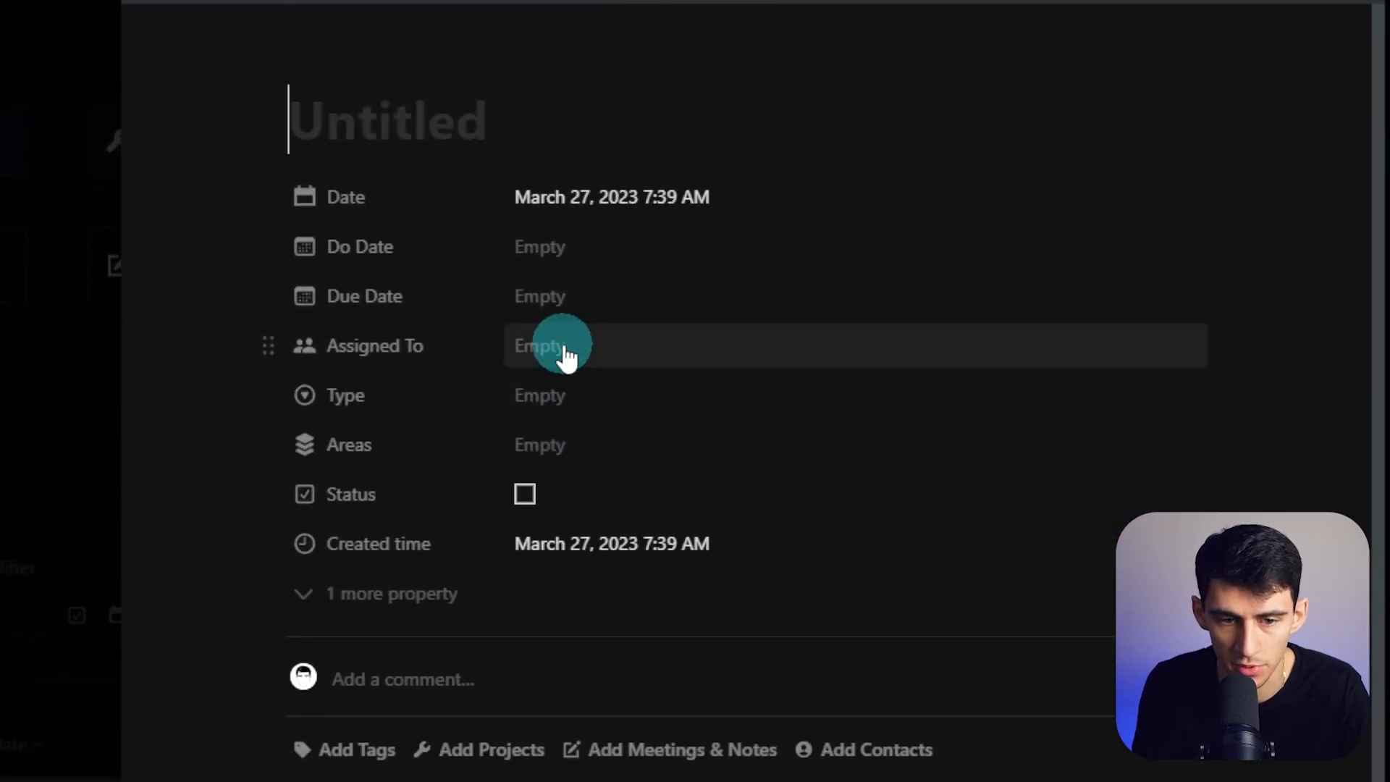
type("Daily Reports")
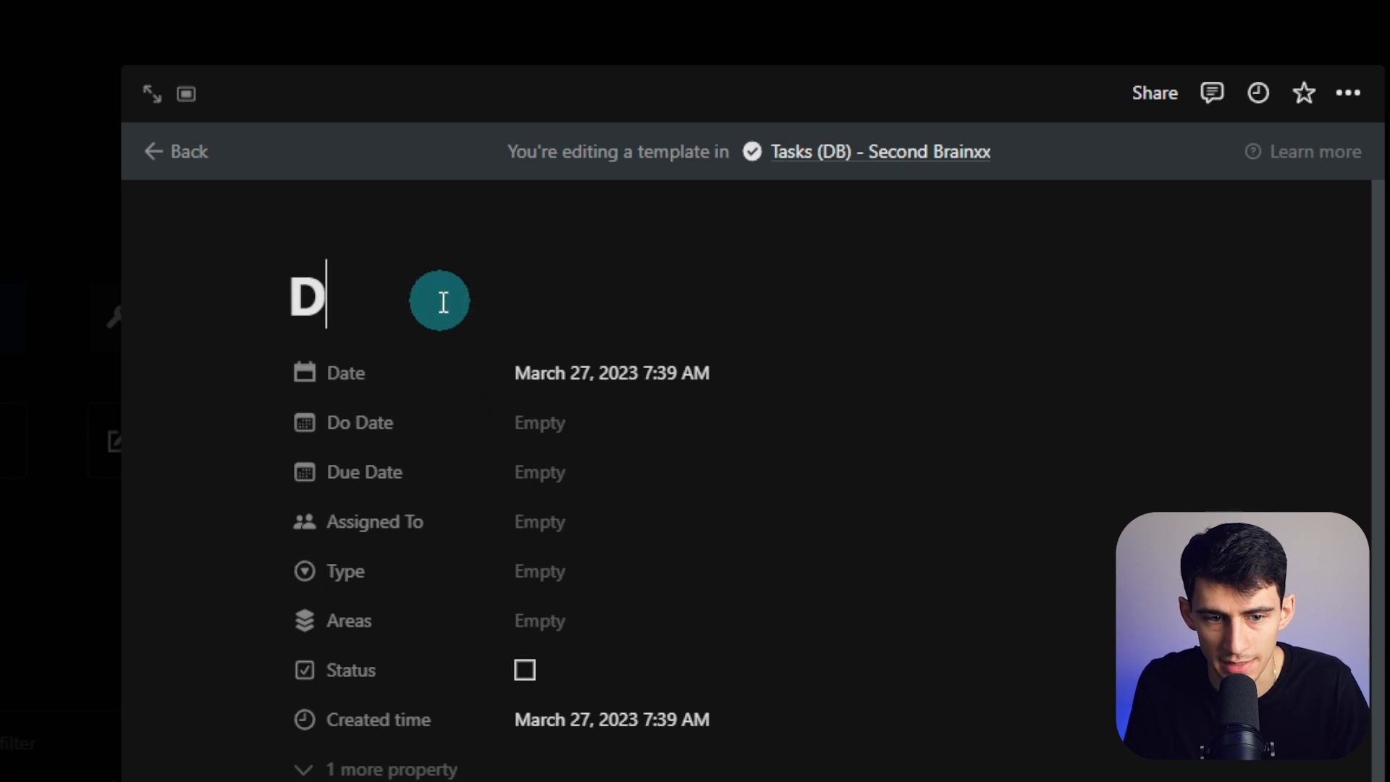
left_click(577, 481)
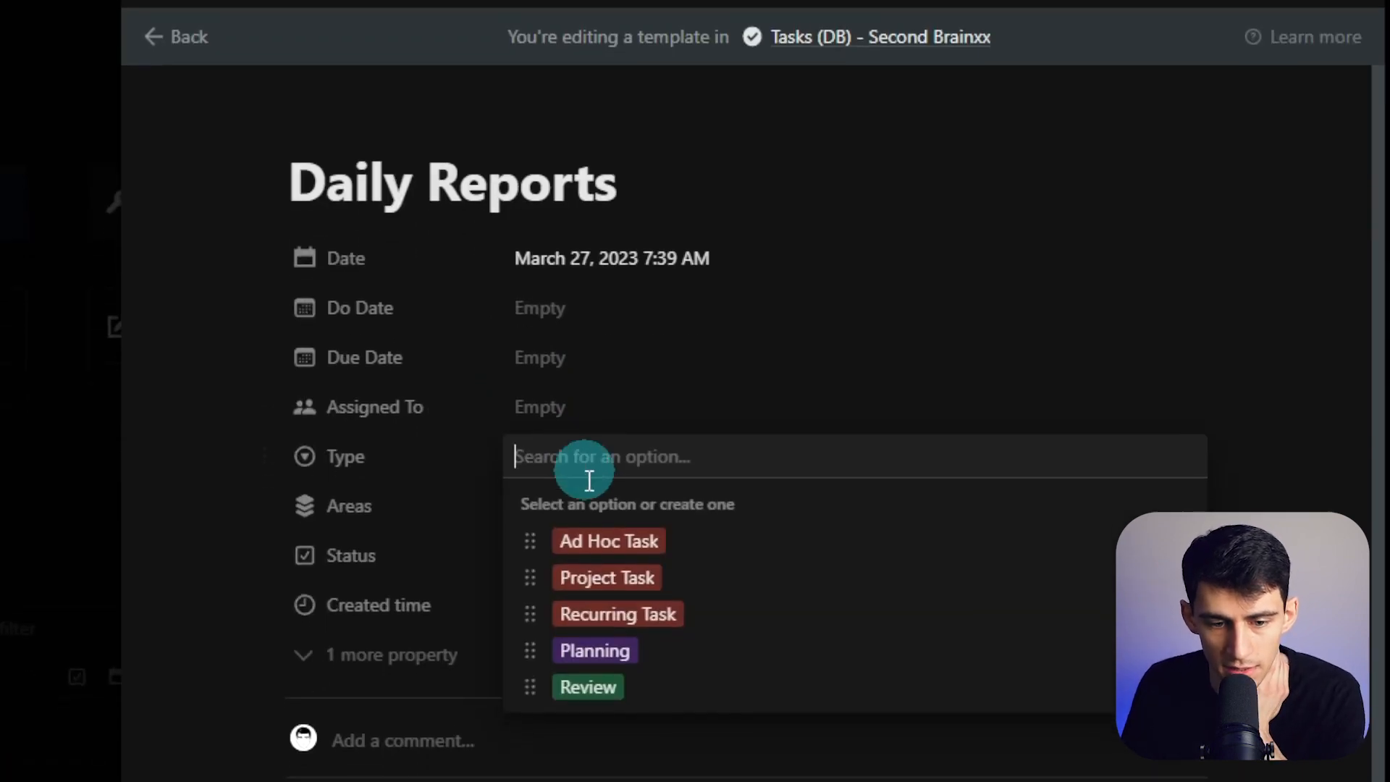
left_click(590, 641)
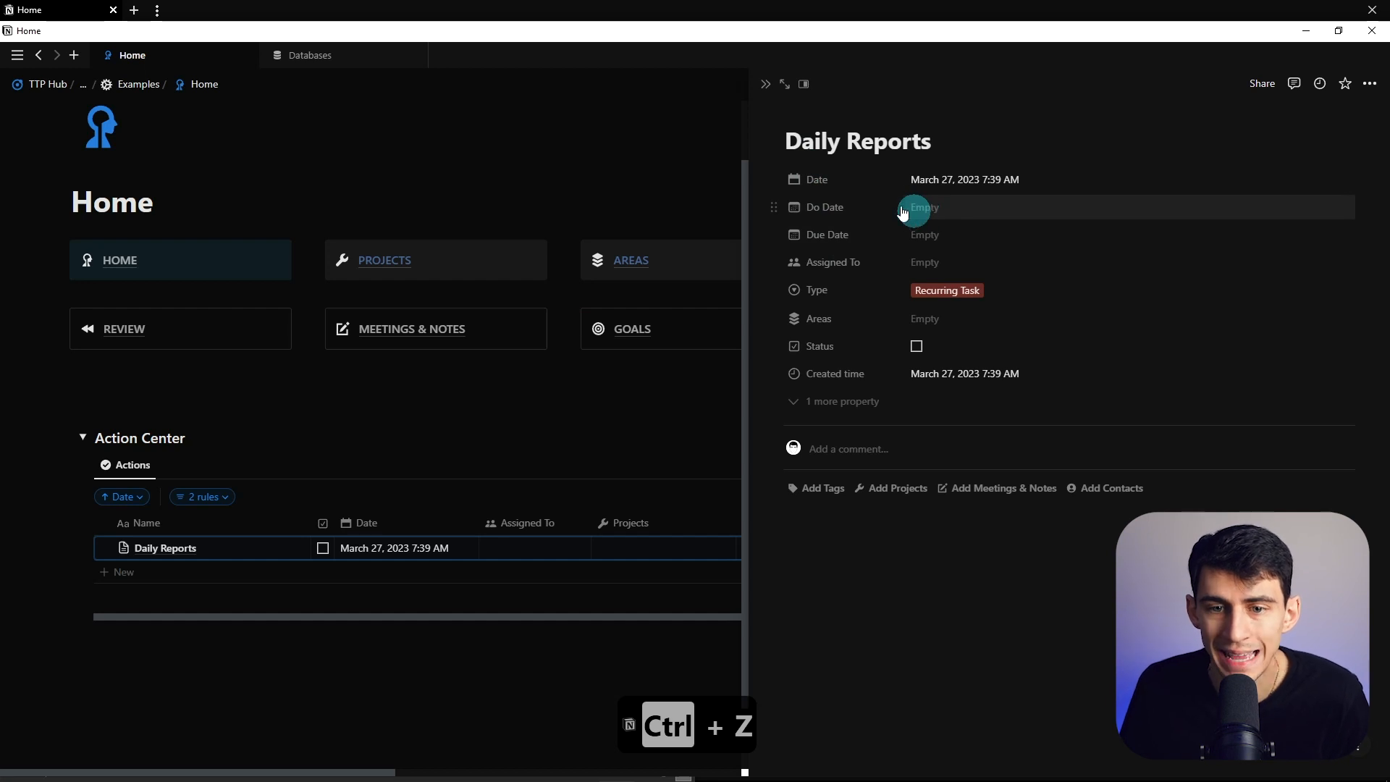
- Close the Daily Reports page, add a task named "Record this video" to the Actions view and mark it complete
left_click(766, 84)
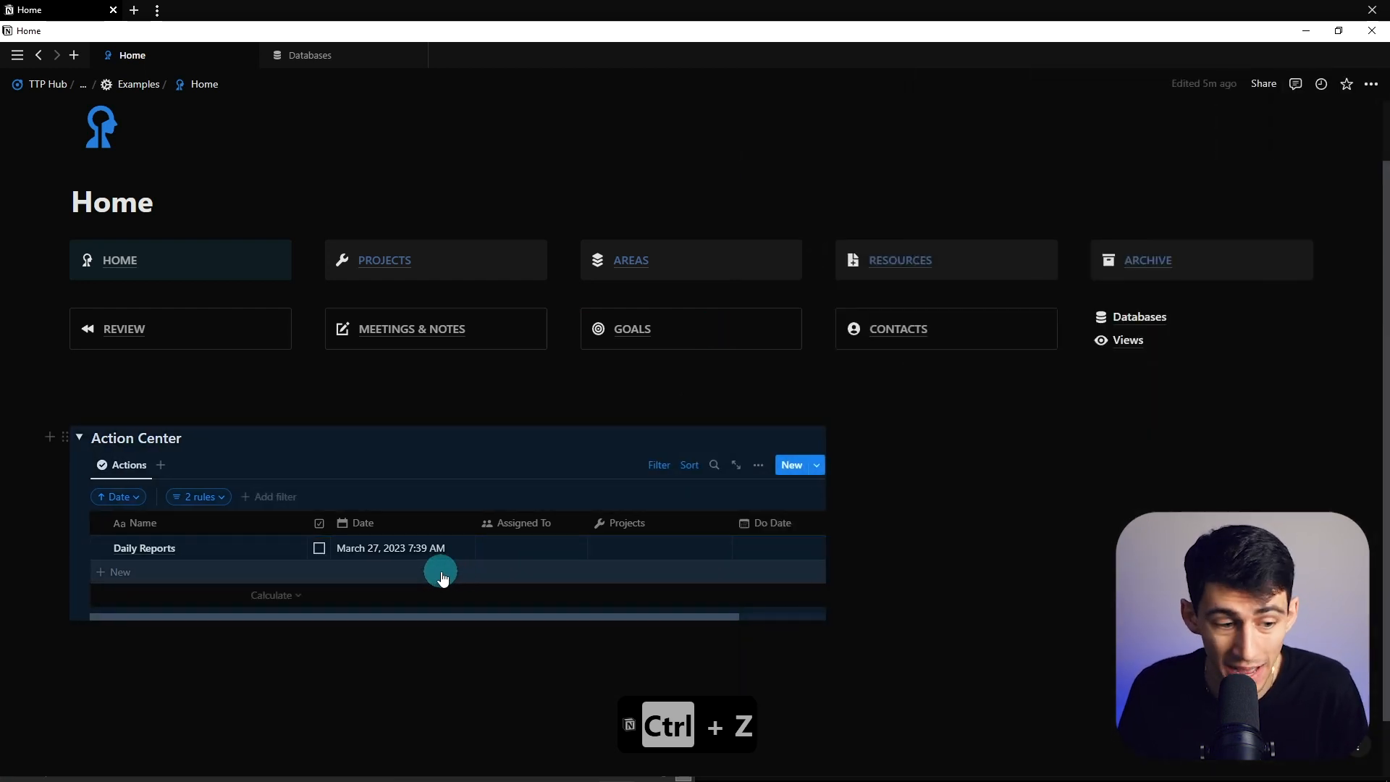
left_click(442, 572)
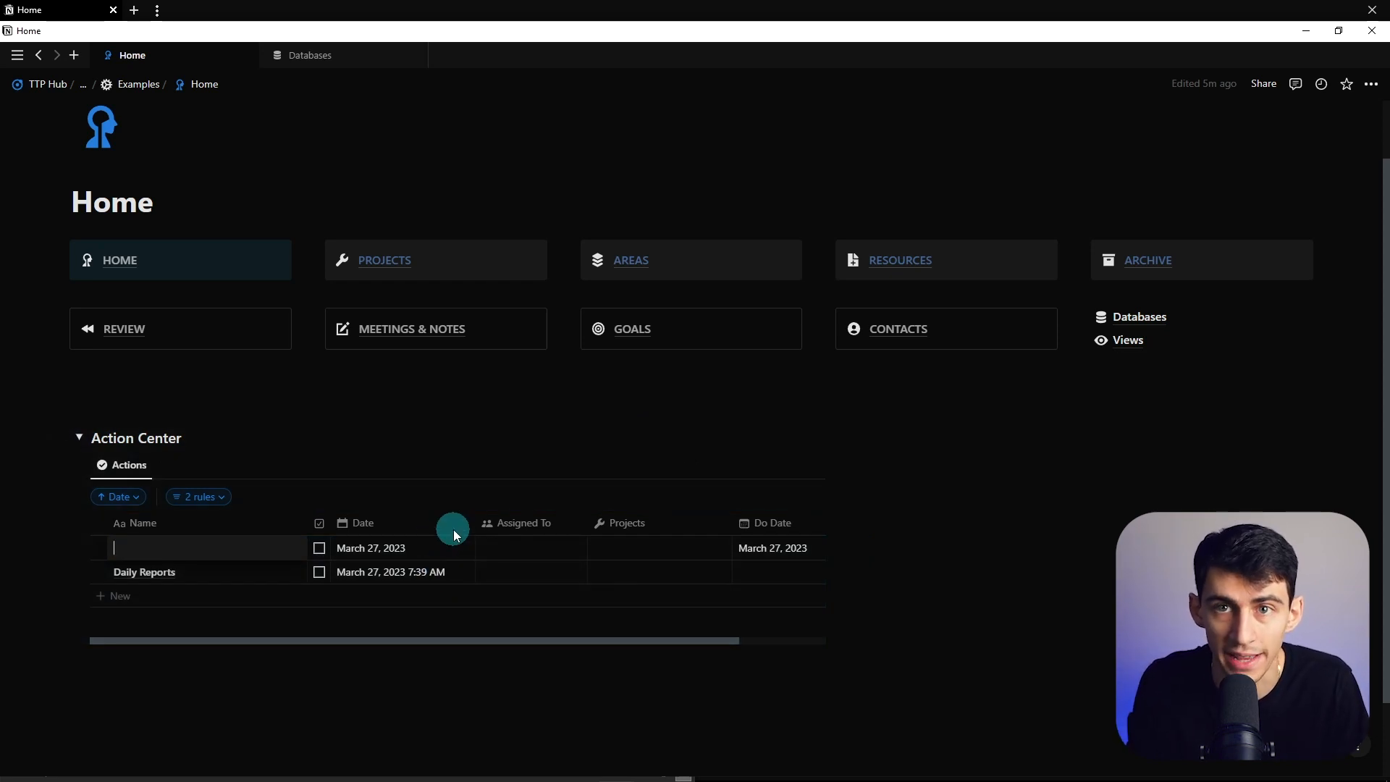
type("Record this video")
key("Return")
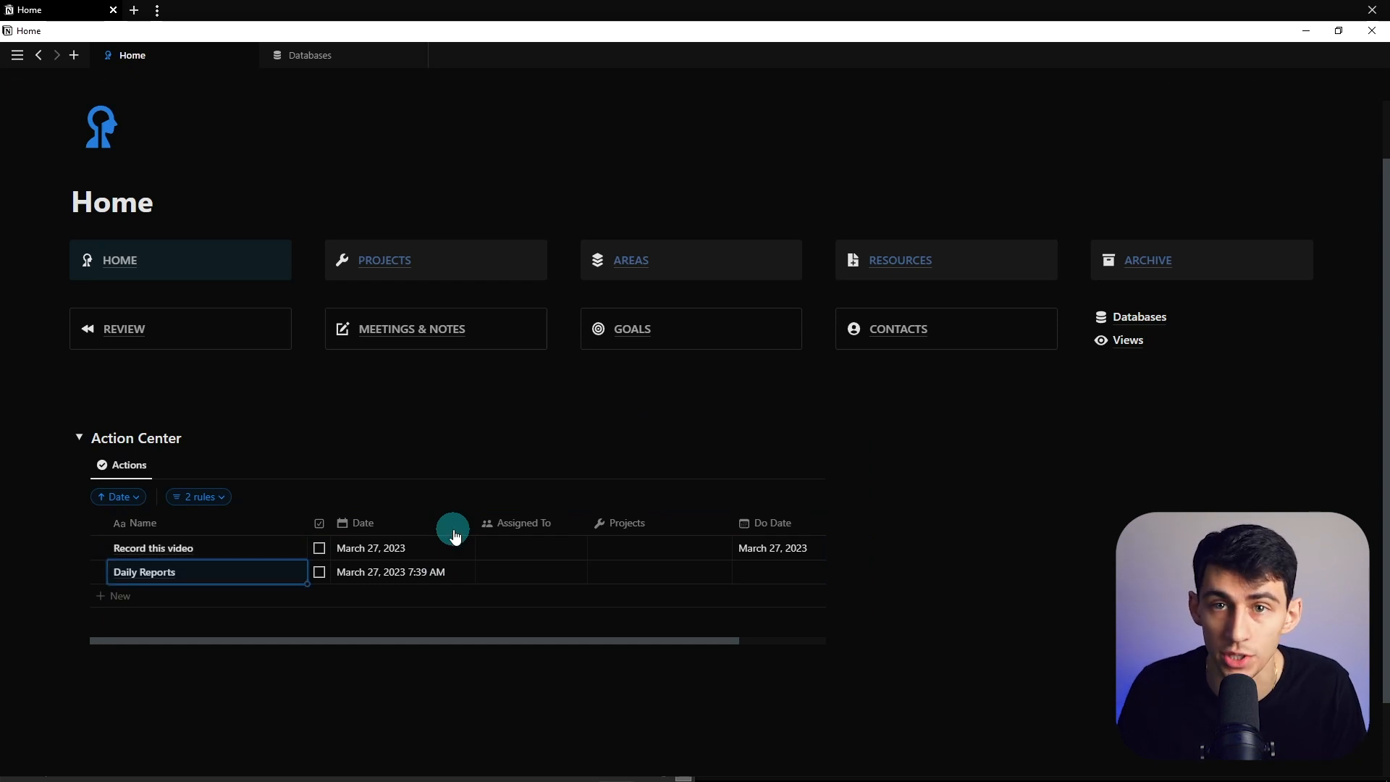
left_click(318, 547)
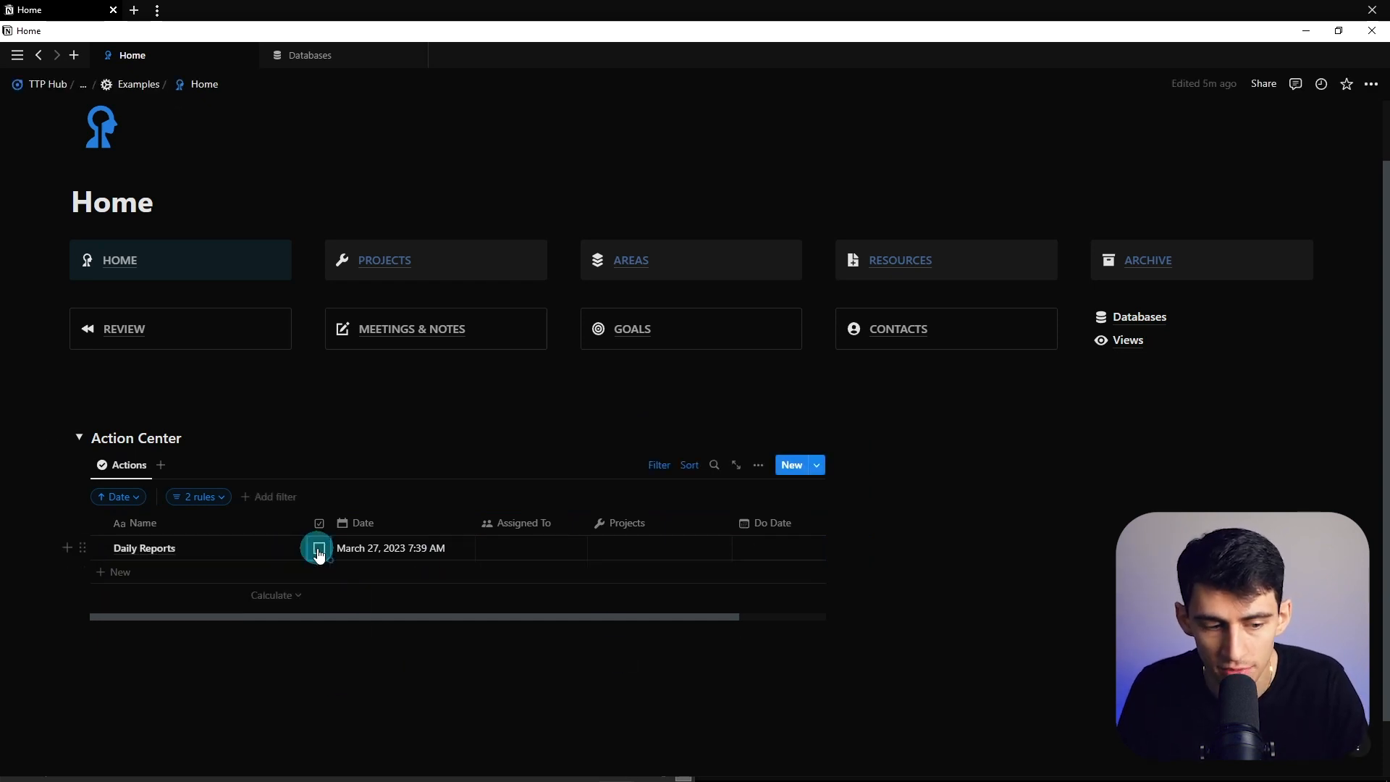
- Collapse the Action Center toggle, duplicate it, and rename the copy's heading to Inbox
left_click(79, 438)
left_click(63, 510)
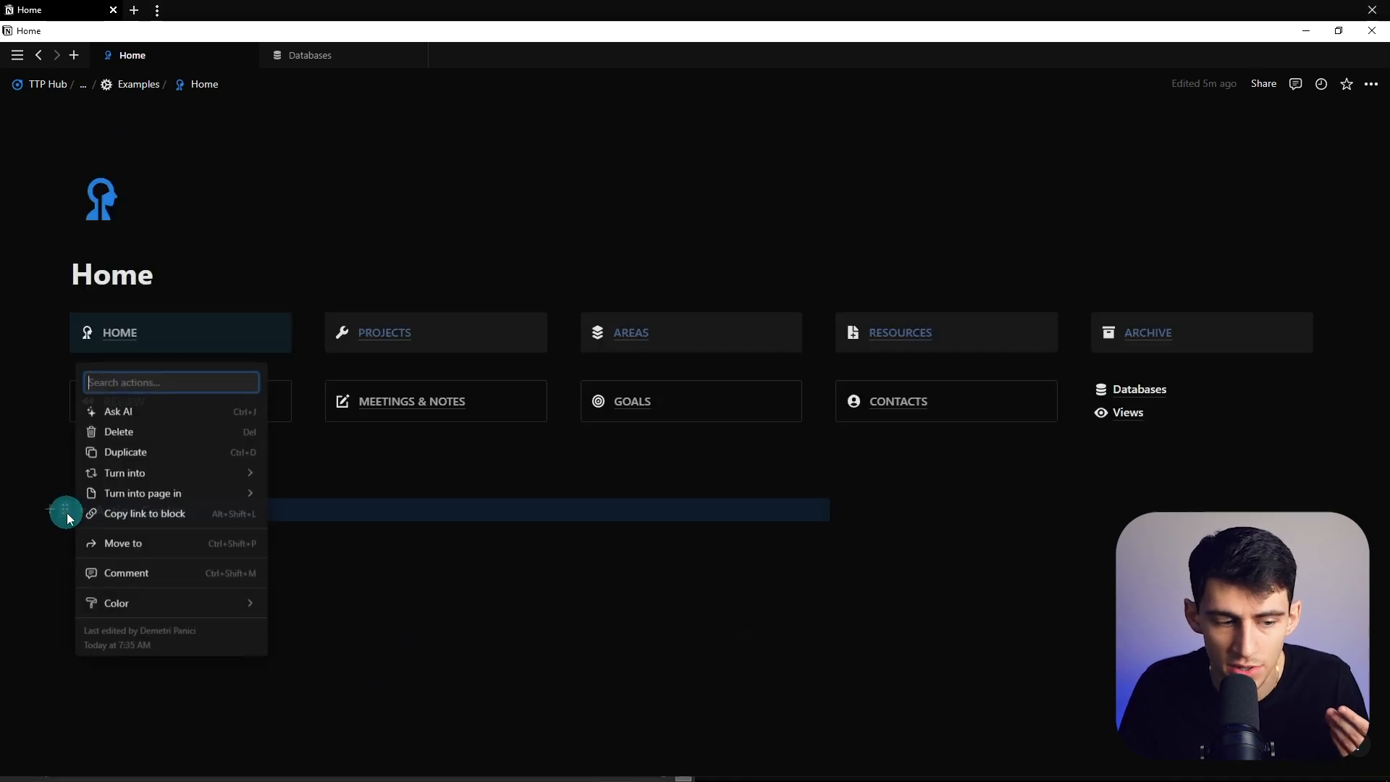
left_click(116, 454)
triple_click(139, 544)
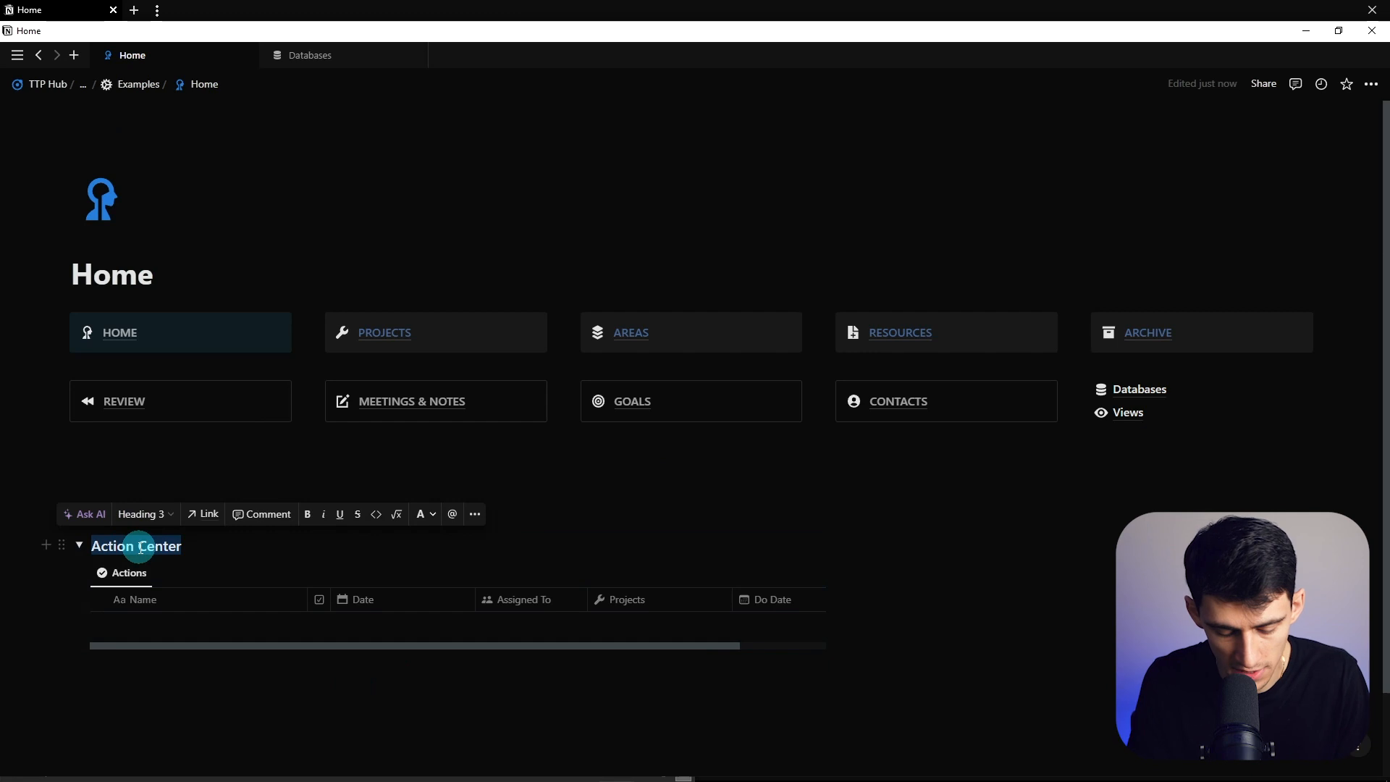
type("Inbox")
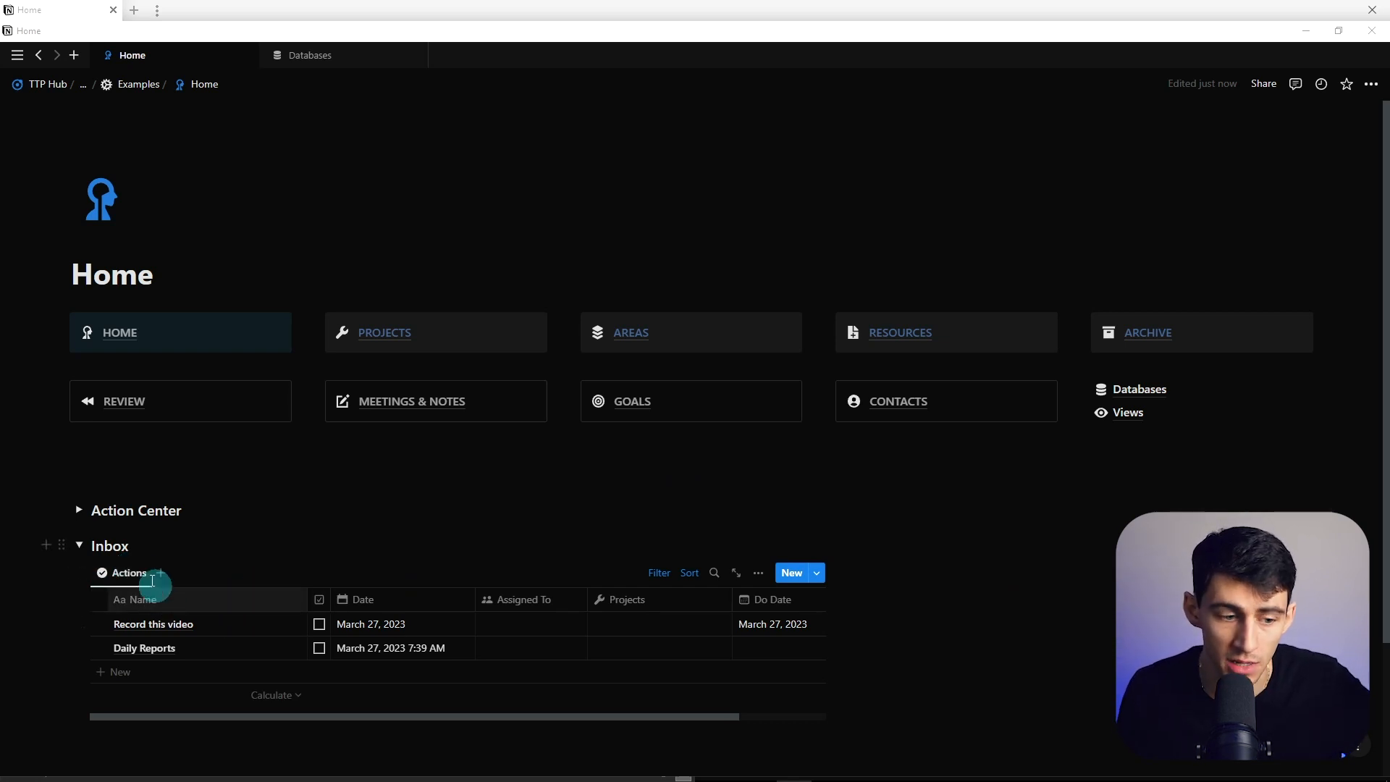
- Rename the Actions view under the Inbox heading to Inbox and give it the tray icon
left_click(140, 583)
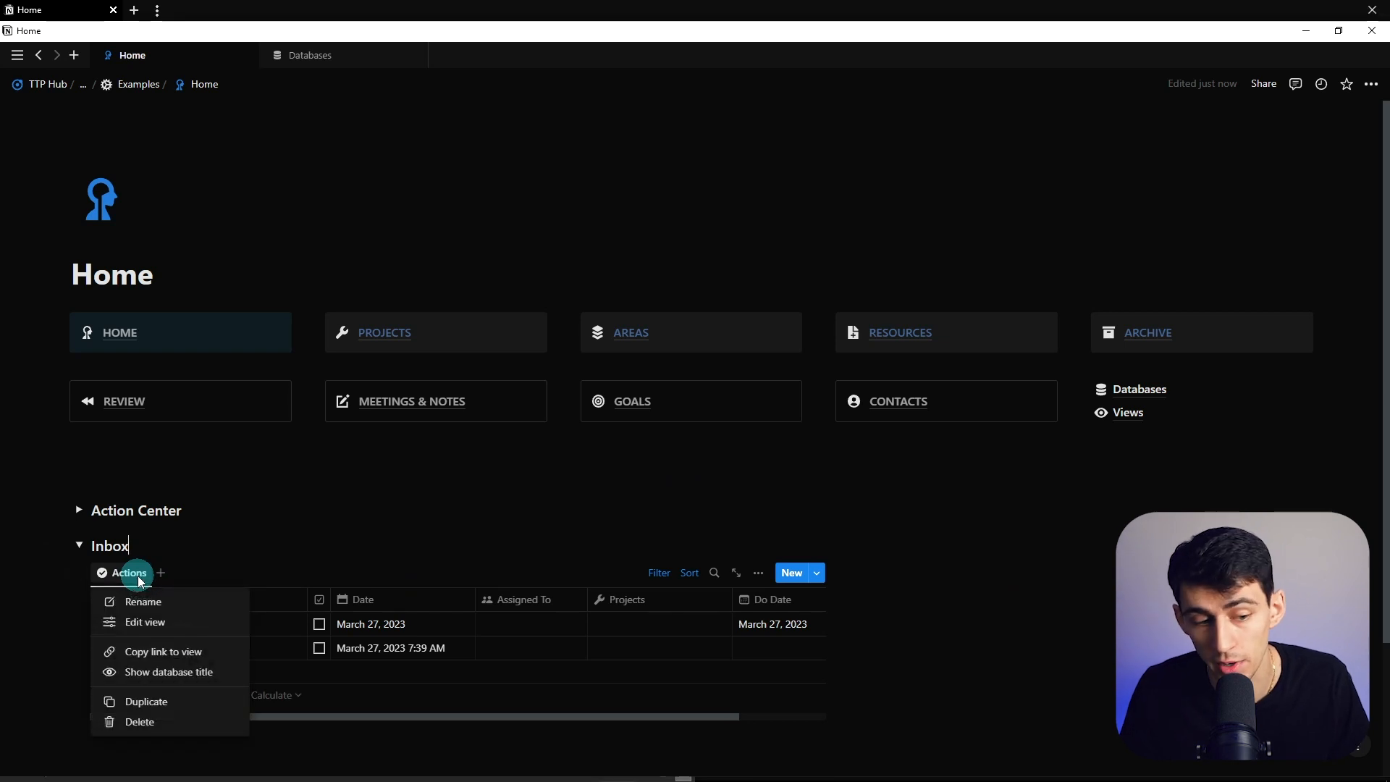
left_click(138, 595)
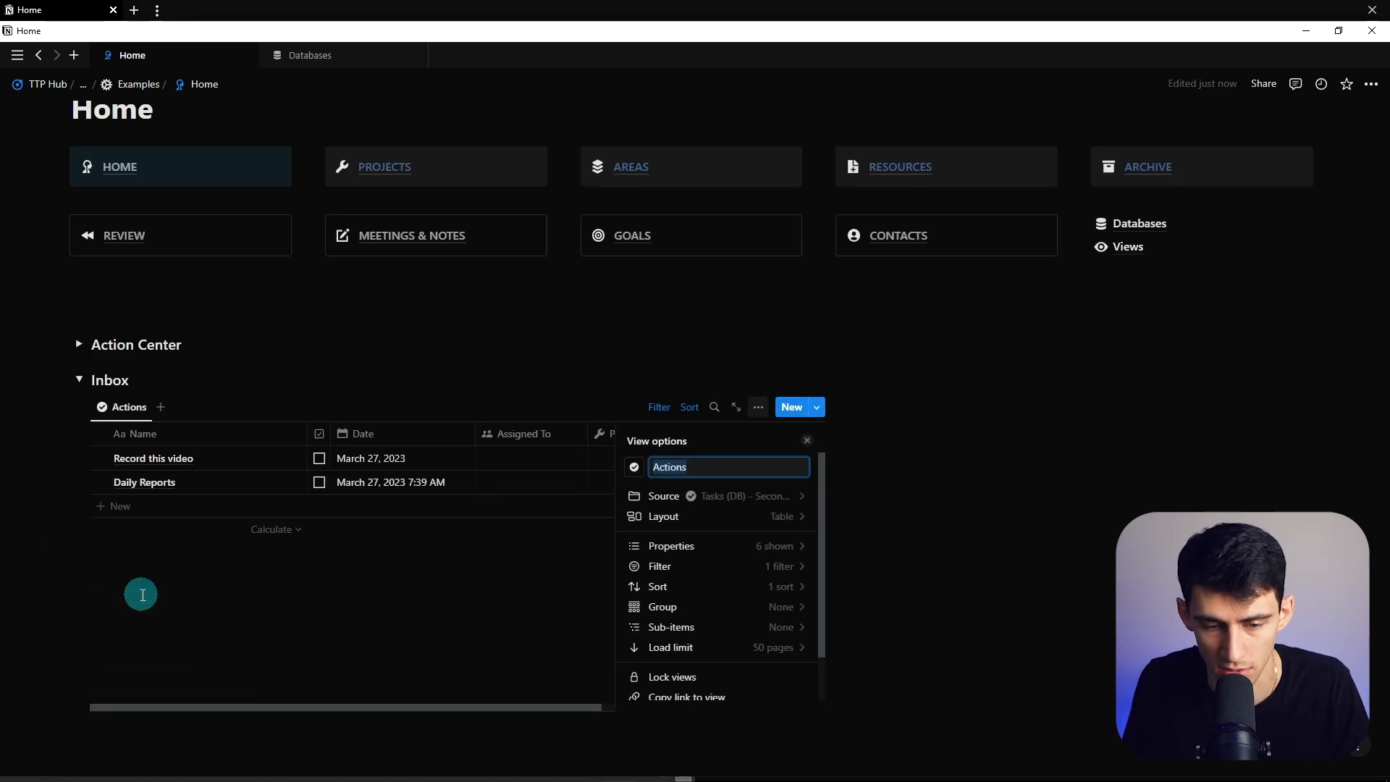
type("Inbox")
left_click(634, 466)
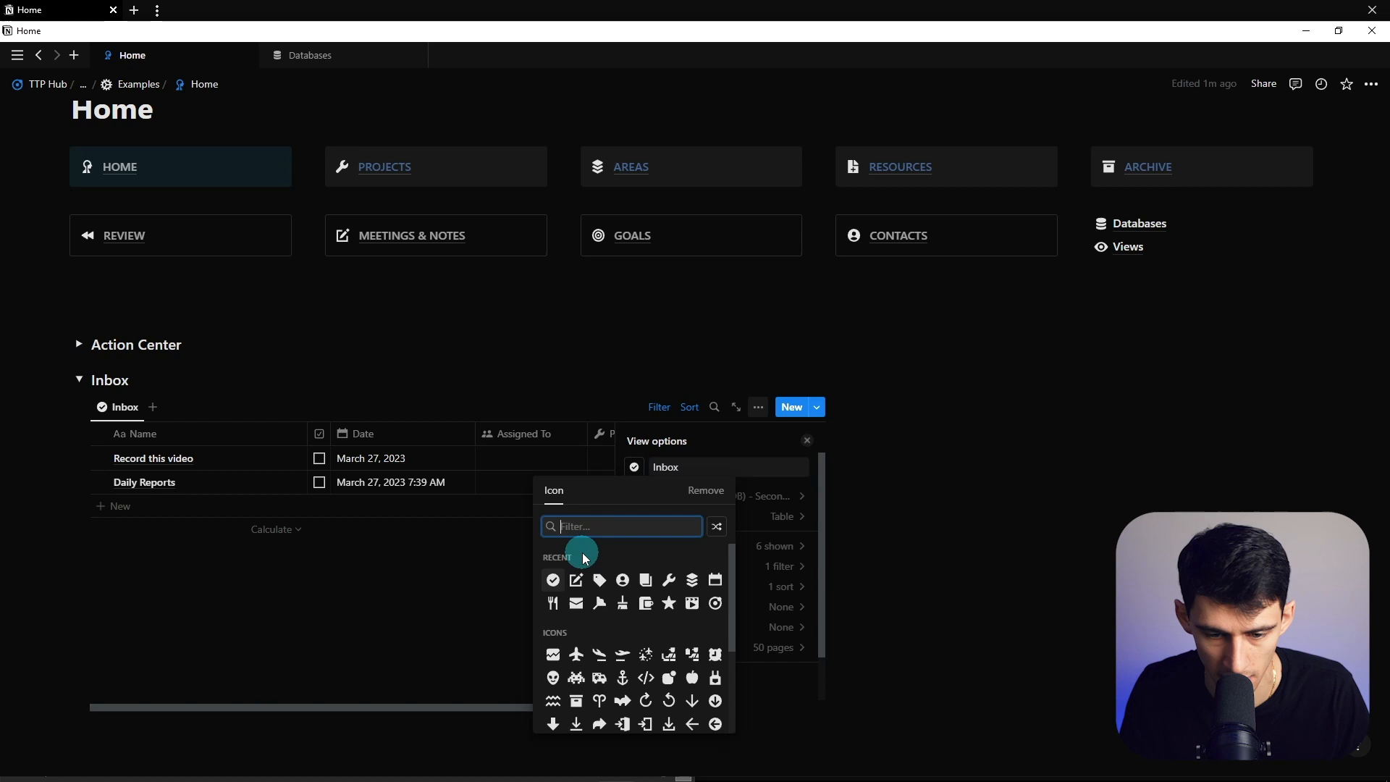
type("inb")
key("ctrl+BackSpace")
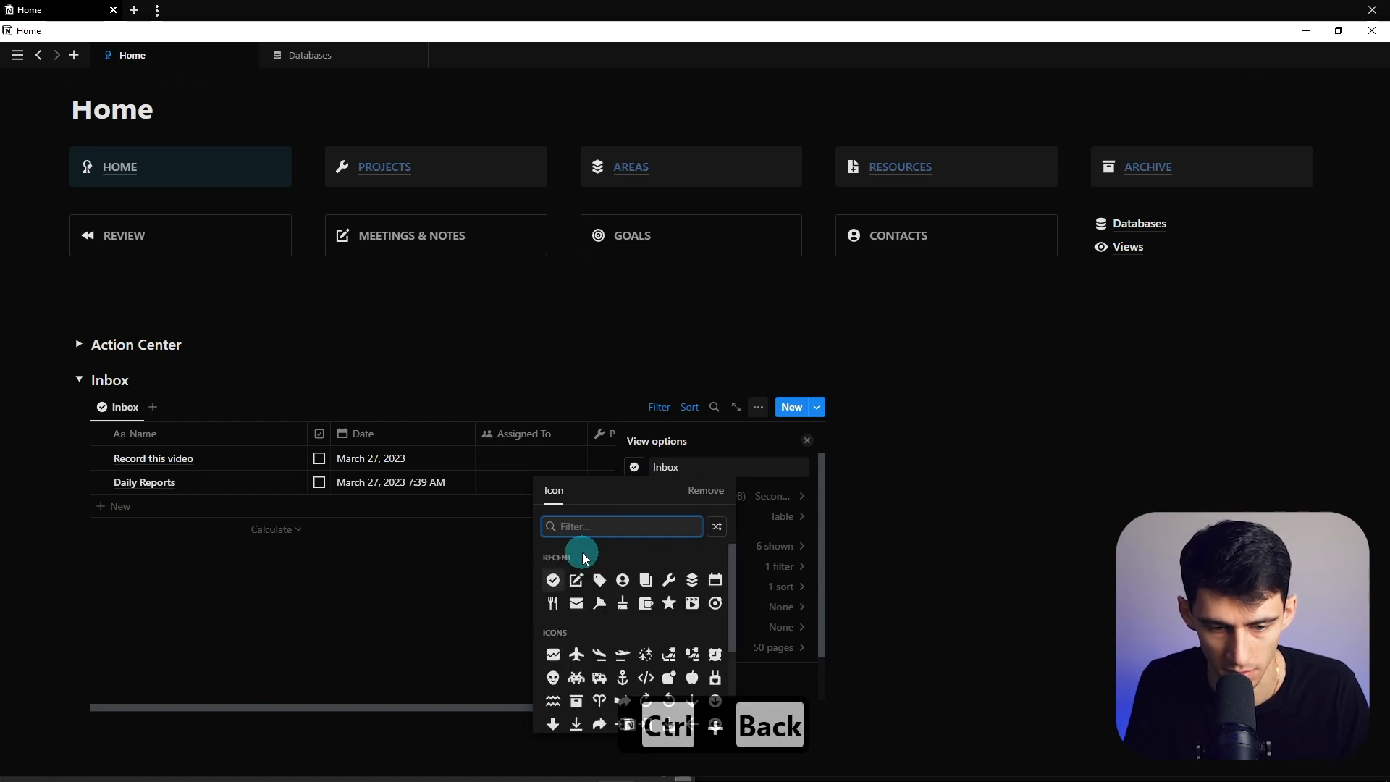
type("mail")
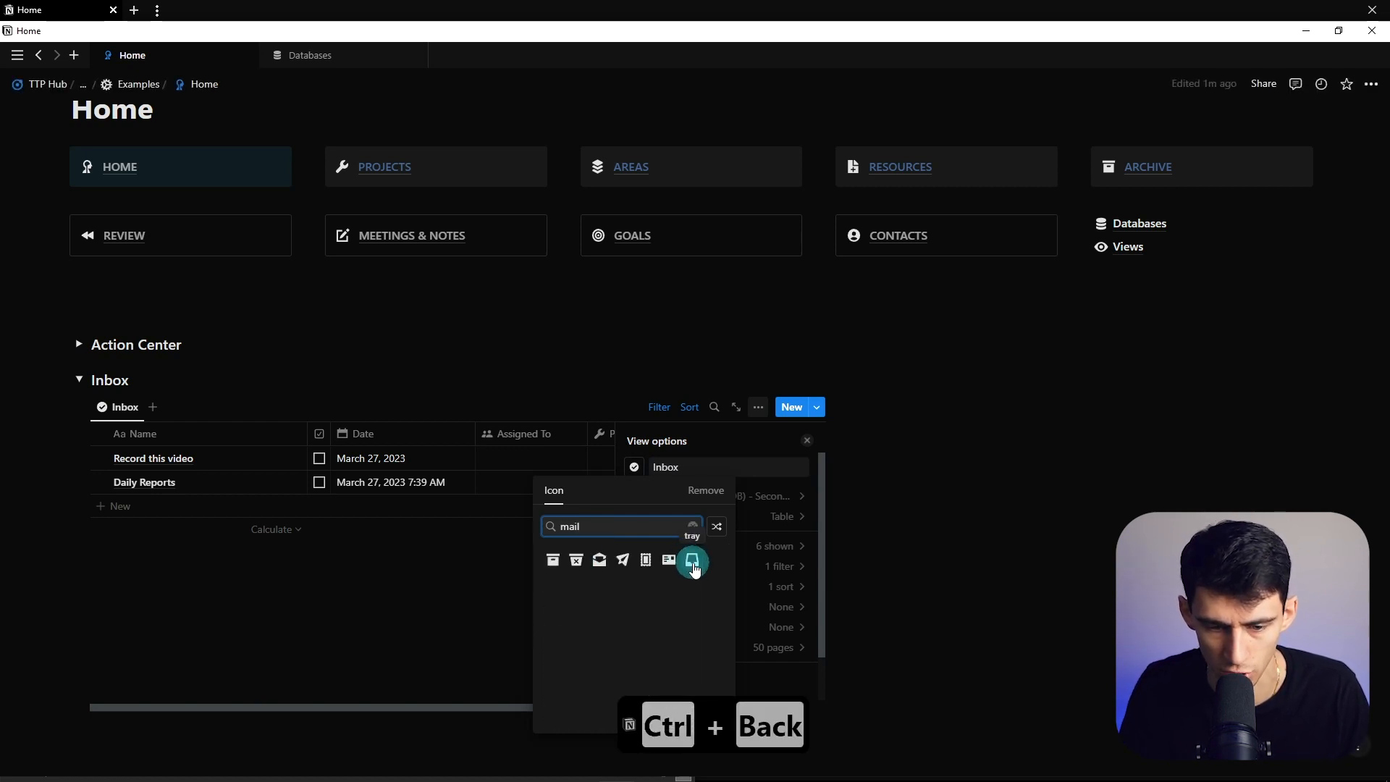
left_click(693, 563)
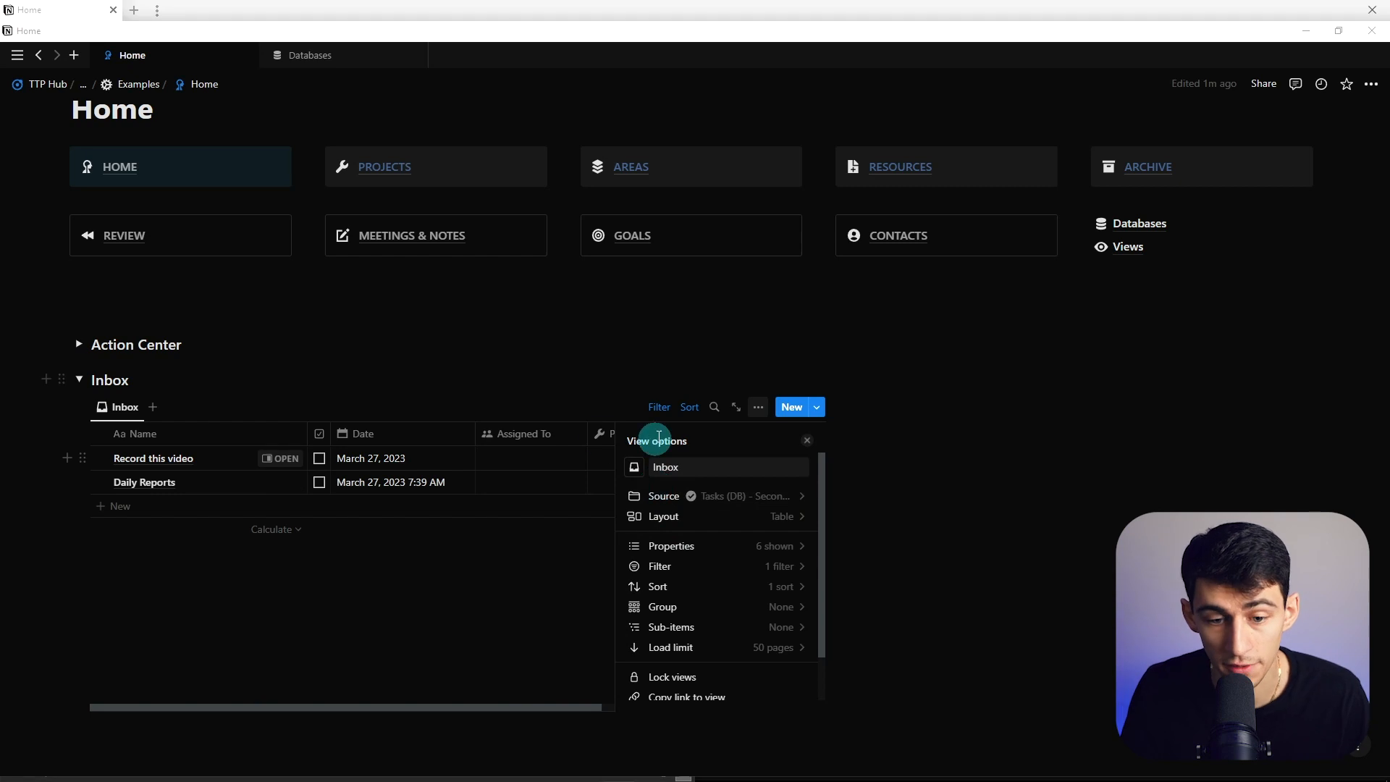
- Remove the Recurring Task group from the Inbox view's filter and set its Do Date rule to Is empty
left_click(664, 566)
left_click(673, 474)
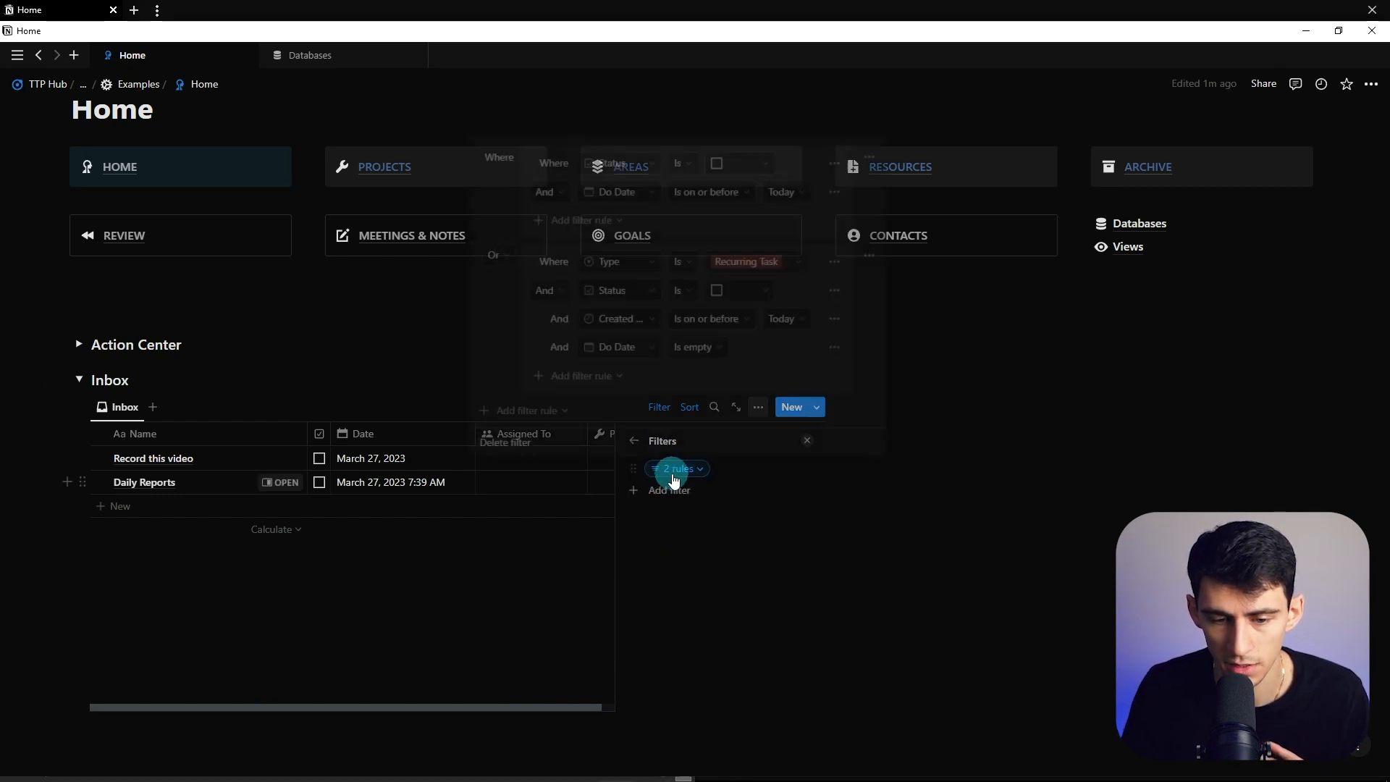
left_click(872, 251)
left_click(855, 274)
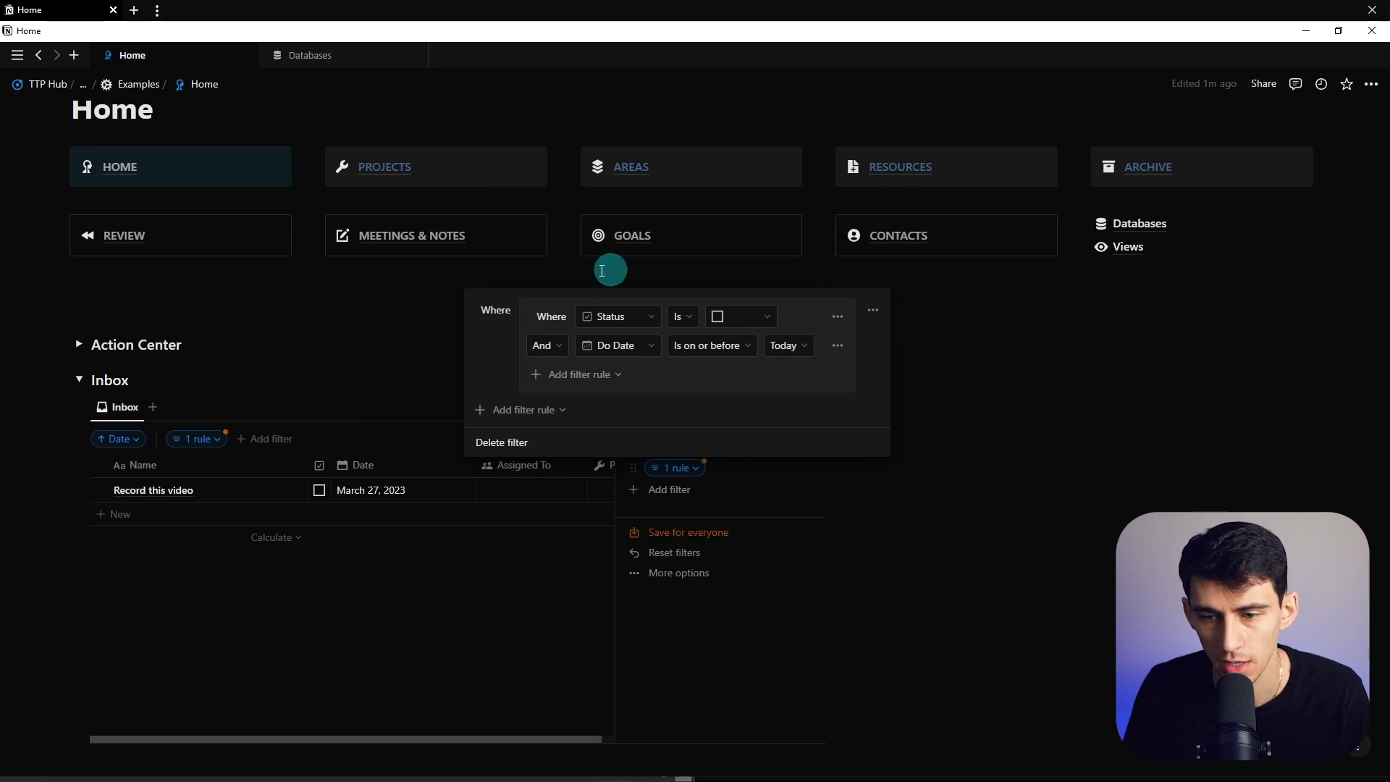
left_click(717, 346)
left_click(680, 514)
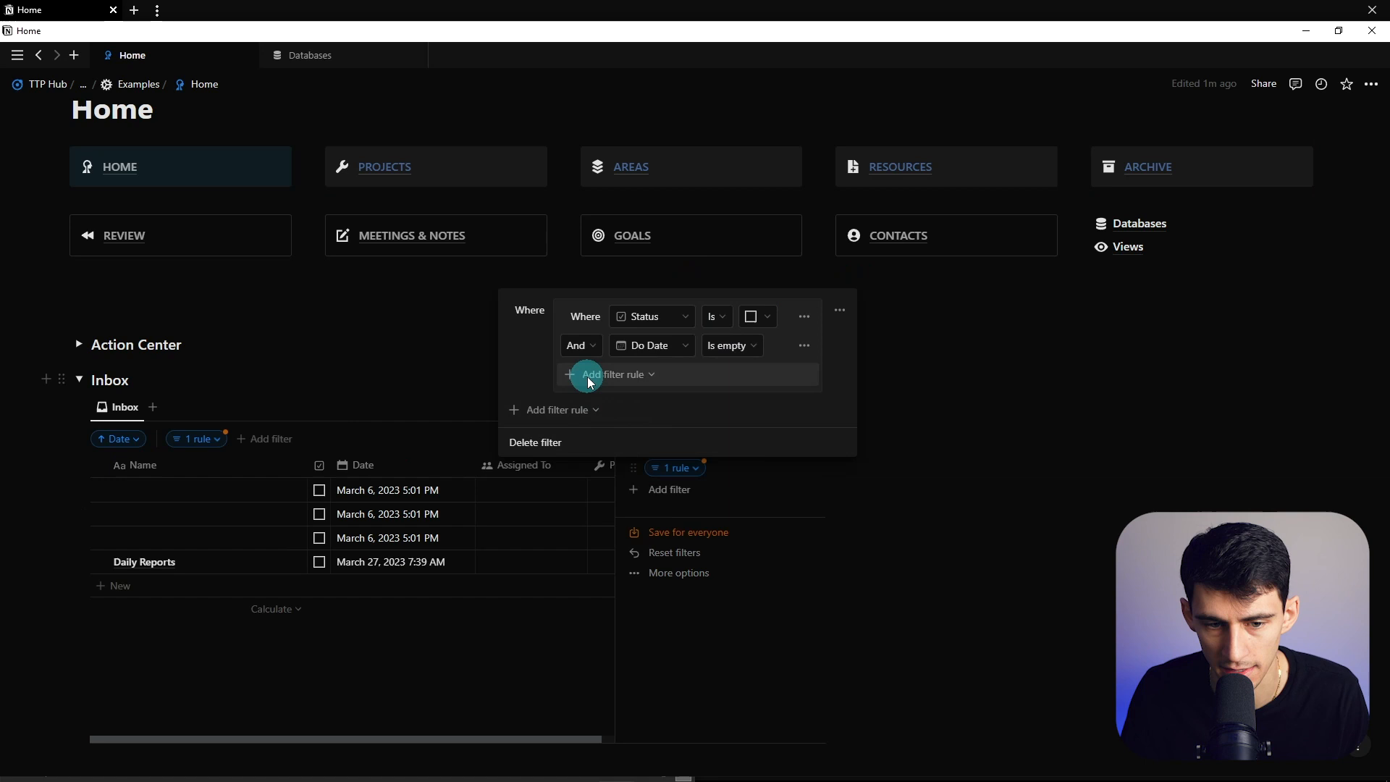
- Add a filter rule for Type is not Recurring Task to the Inbox view and save the filter for everyone
left_click(583, 374)
left_click(632, 350)
type("type")
key("Return")
left_click(688, 348)
left_click(684, 392)
left_click(744, 344)
left_click(738, 444)
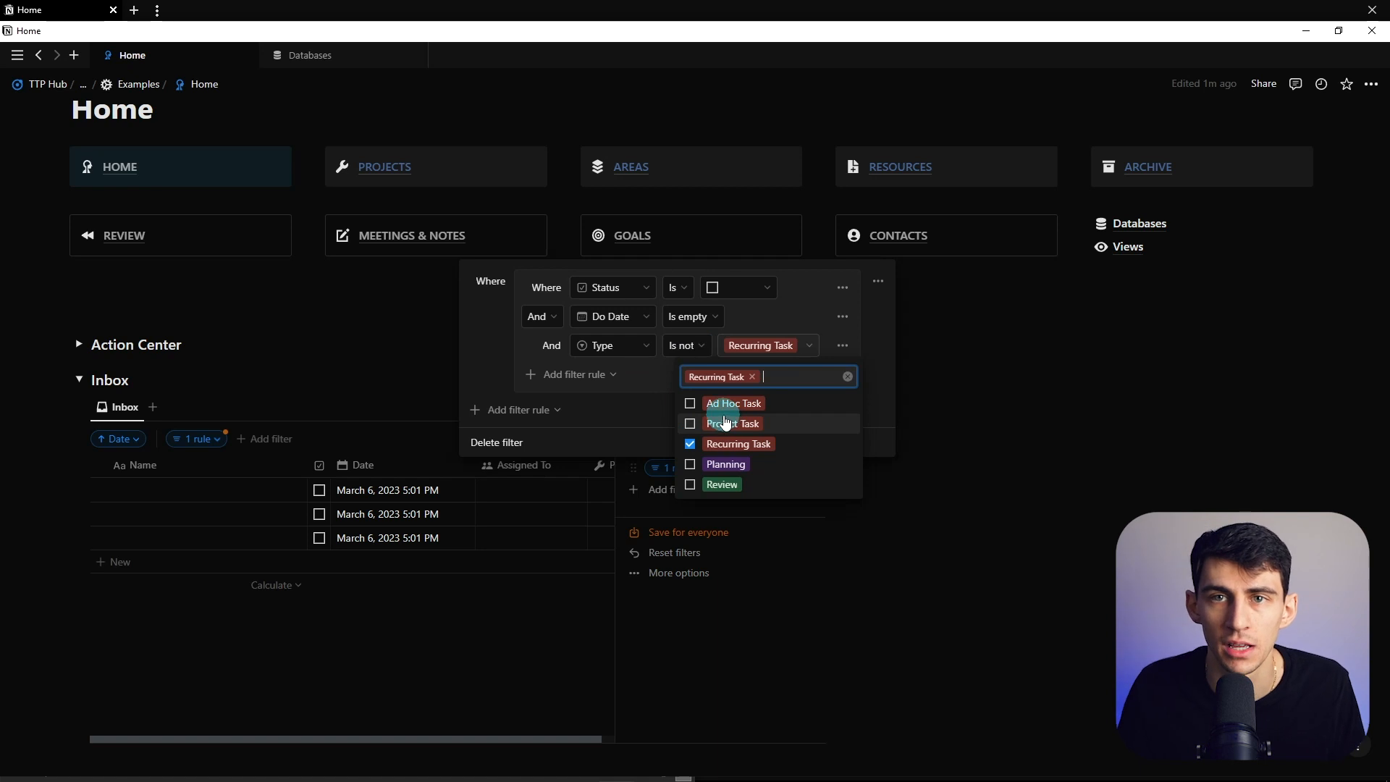
left_click(746, 313)
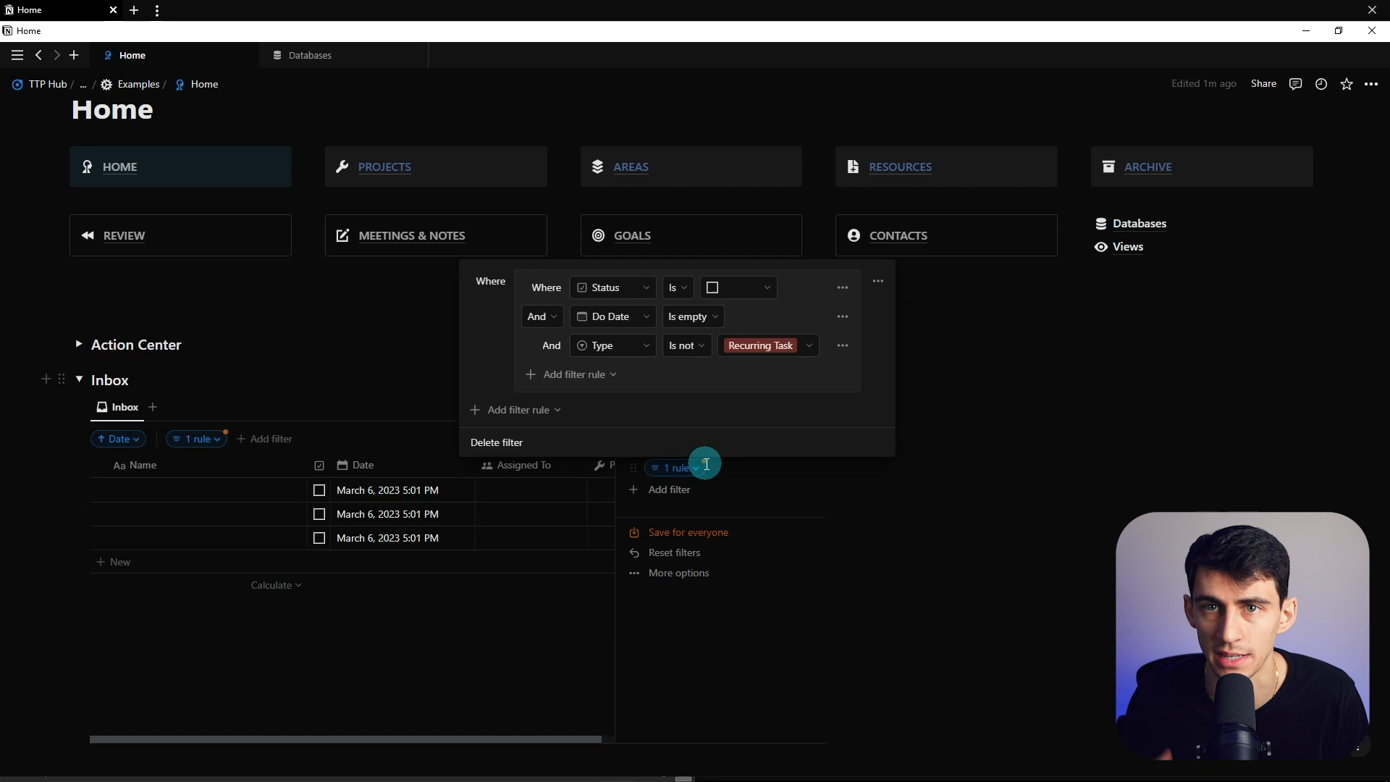
left_click(687, 532)
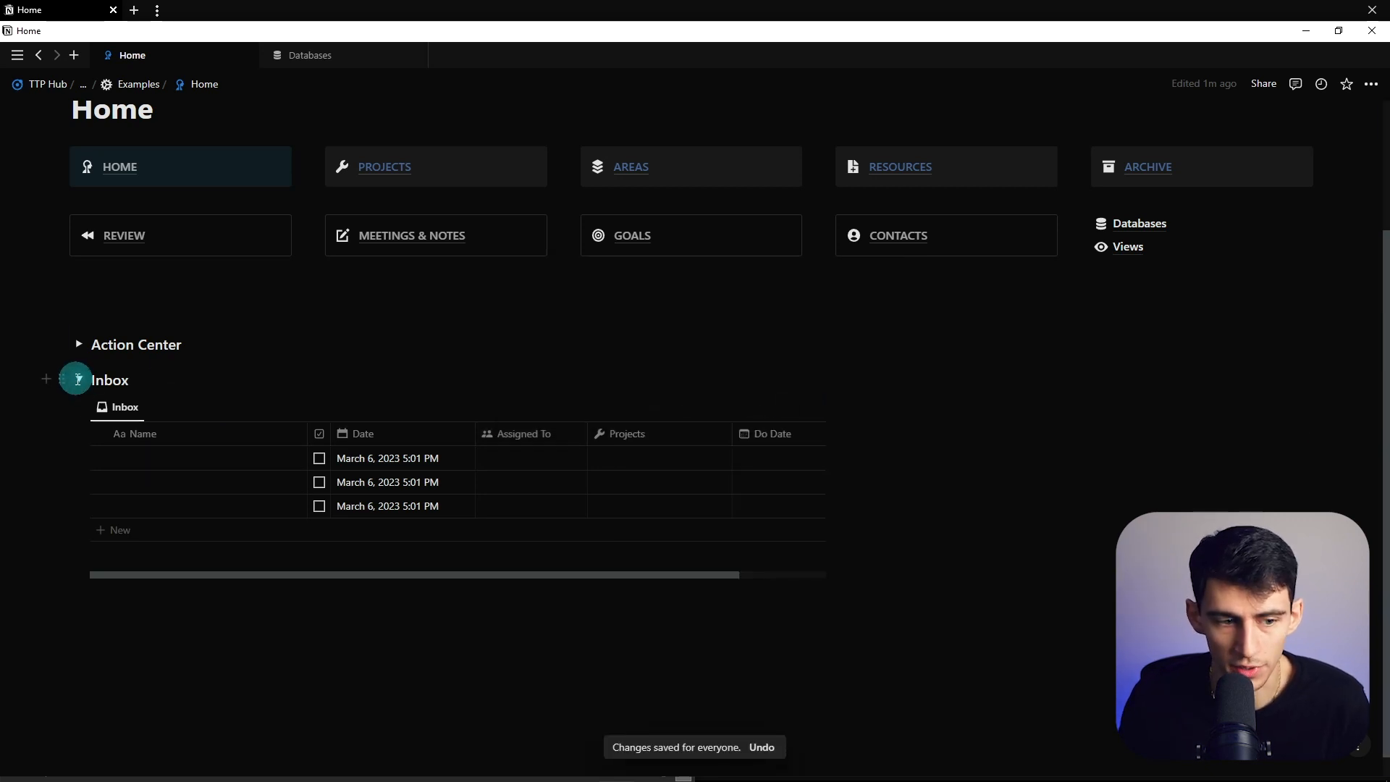
- Look for the created time property among the Inbox view's properties, and collapse the Inbox toggle
left_click(79, 379)
left_click(79, 543)
scroll(275, 565, "down", 1)
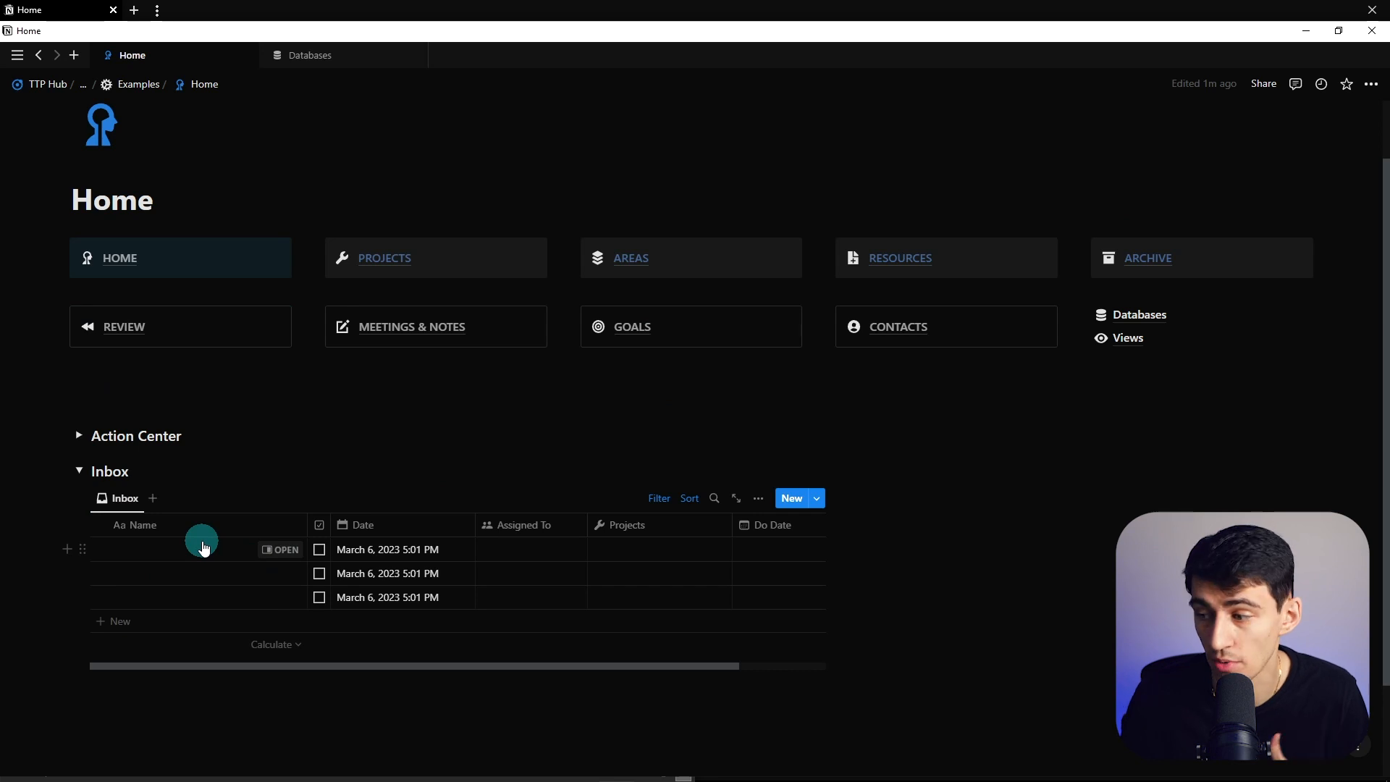
left_click(758, 498)
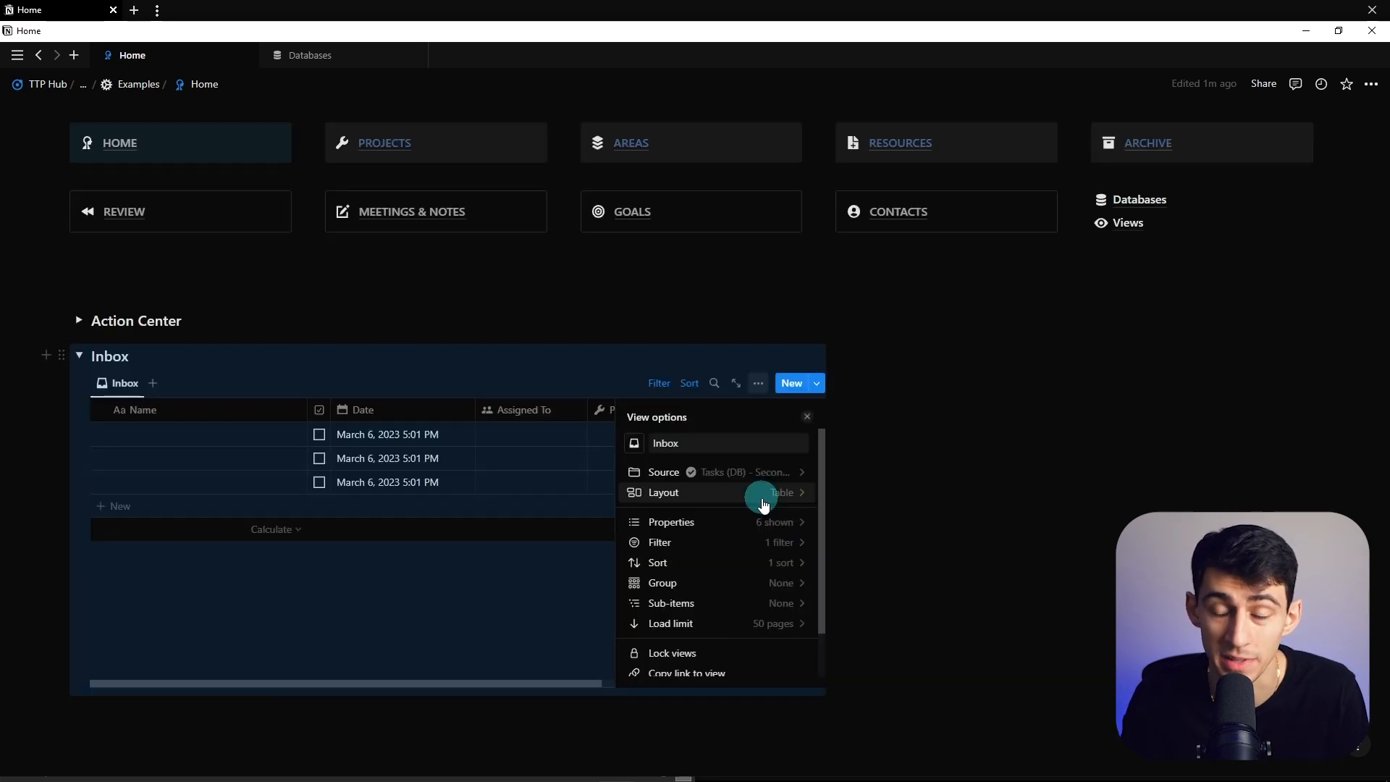
left_click(769, 536)
type("cre")
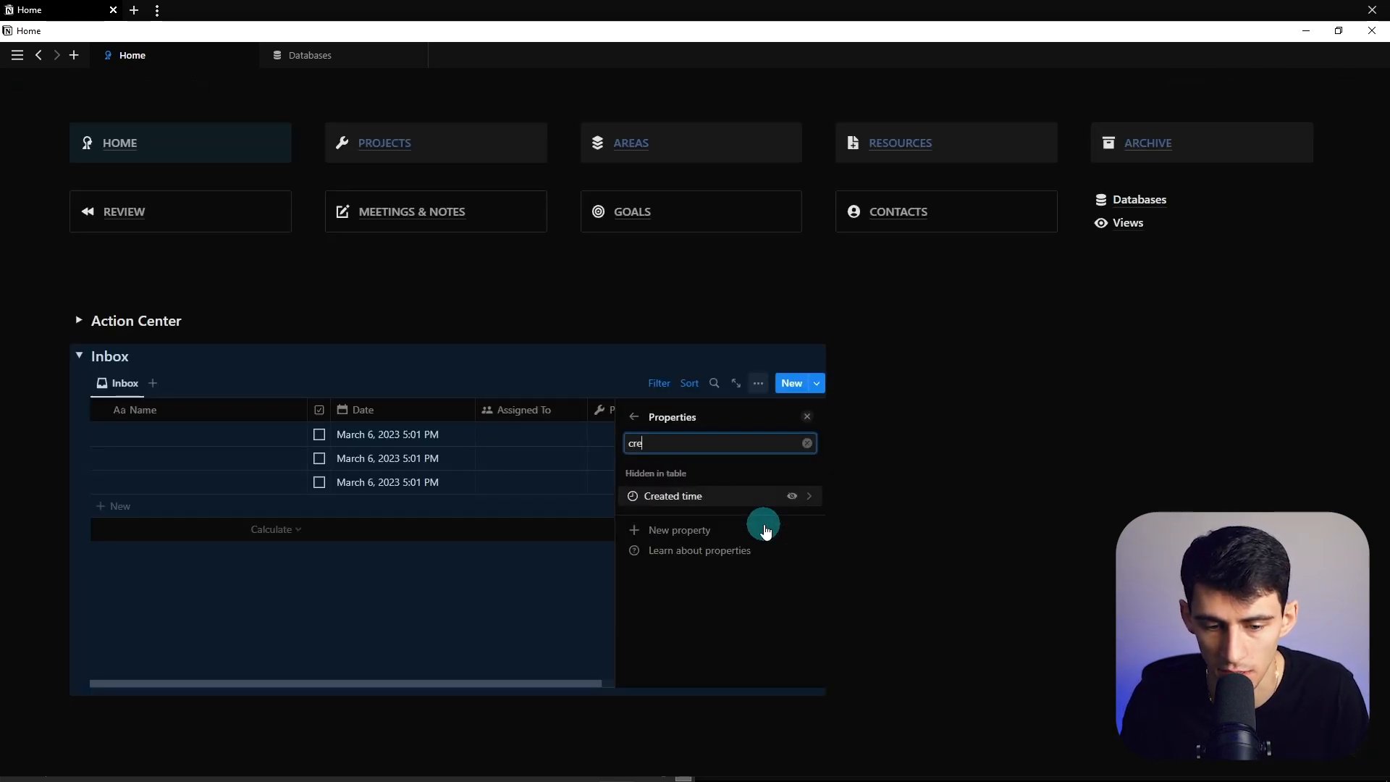
left_click(77, 363)
left_click(79, 366)
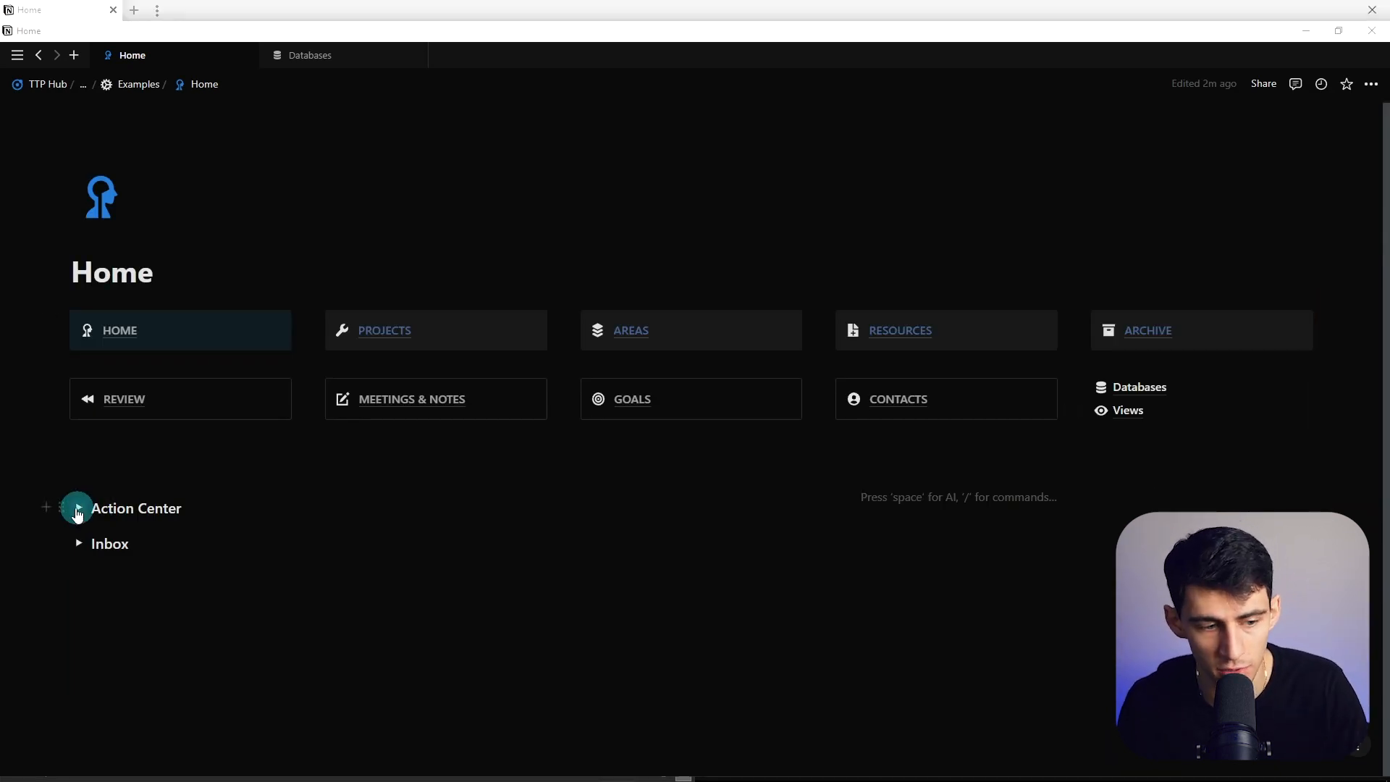
- Duplicate the Action Center toggle, move the copy below Inbox, and rename its heading to Overdue
left_click(63, 506)
left_click(110, 449)
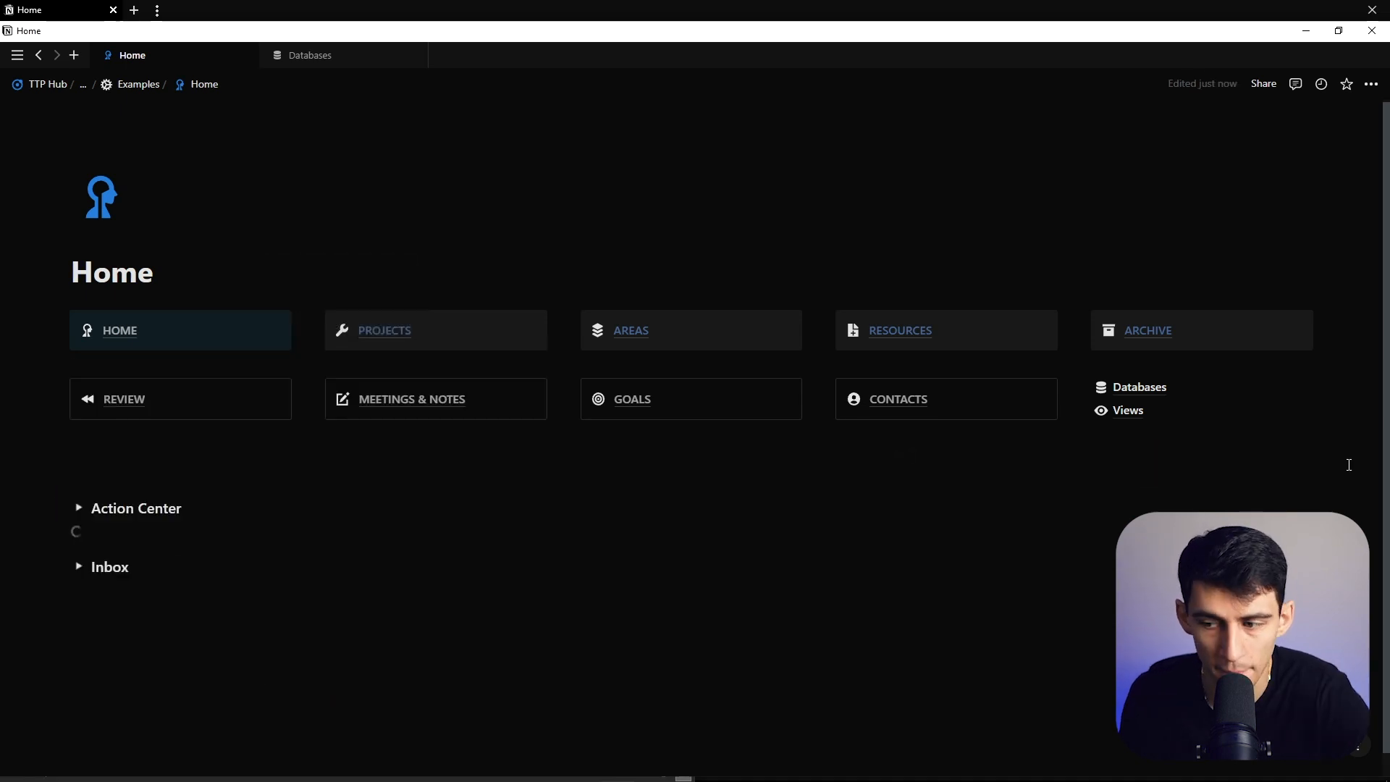
left_click_drag(59, 546, 76, 593)
left_click(113, 570)
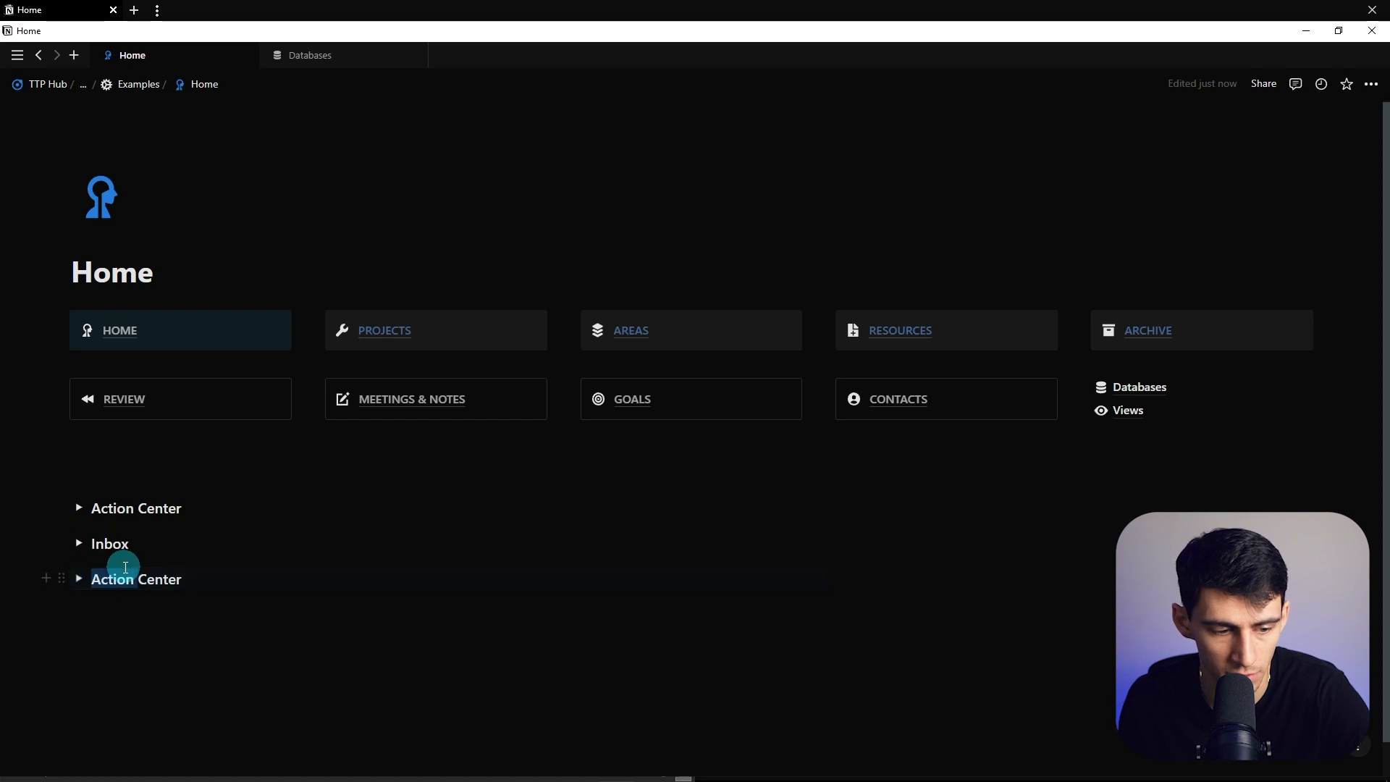
key("ctrl+a")
type("Overdue")
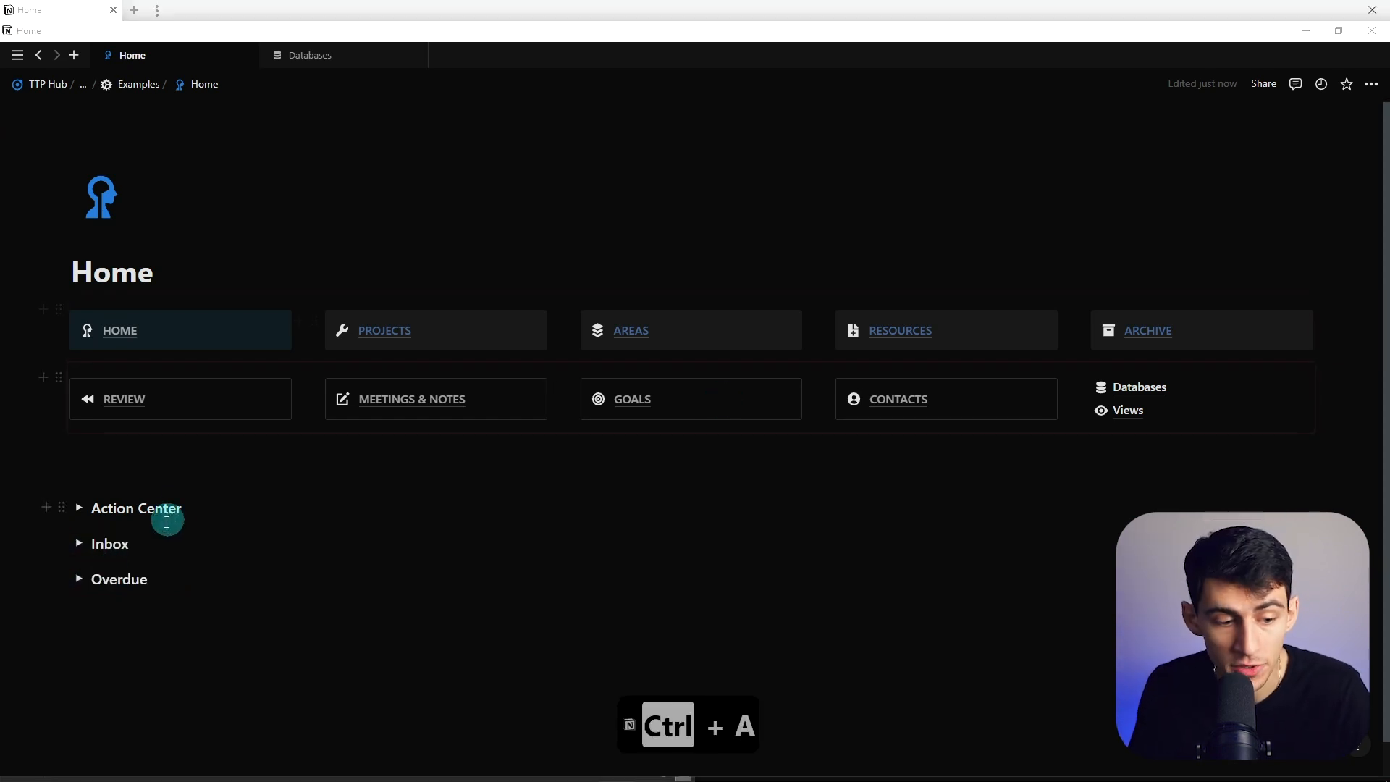
- Expand the Overdue toggle and rename its Actions view to Tasks
left_click(78, 579)
scroll(481, 498, "down", 1)
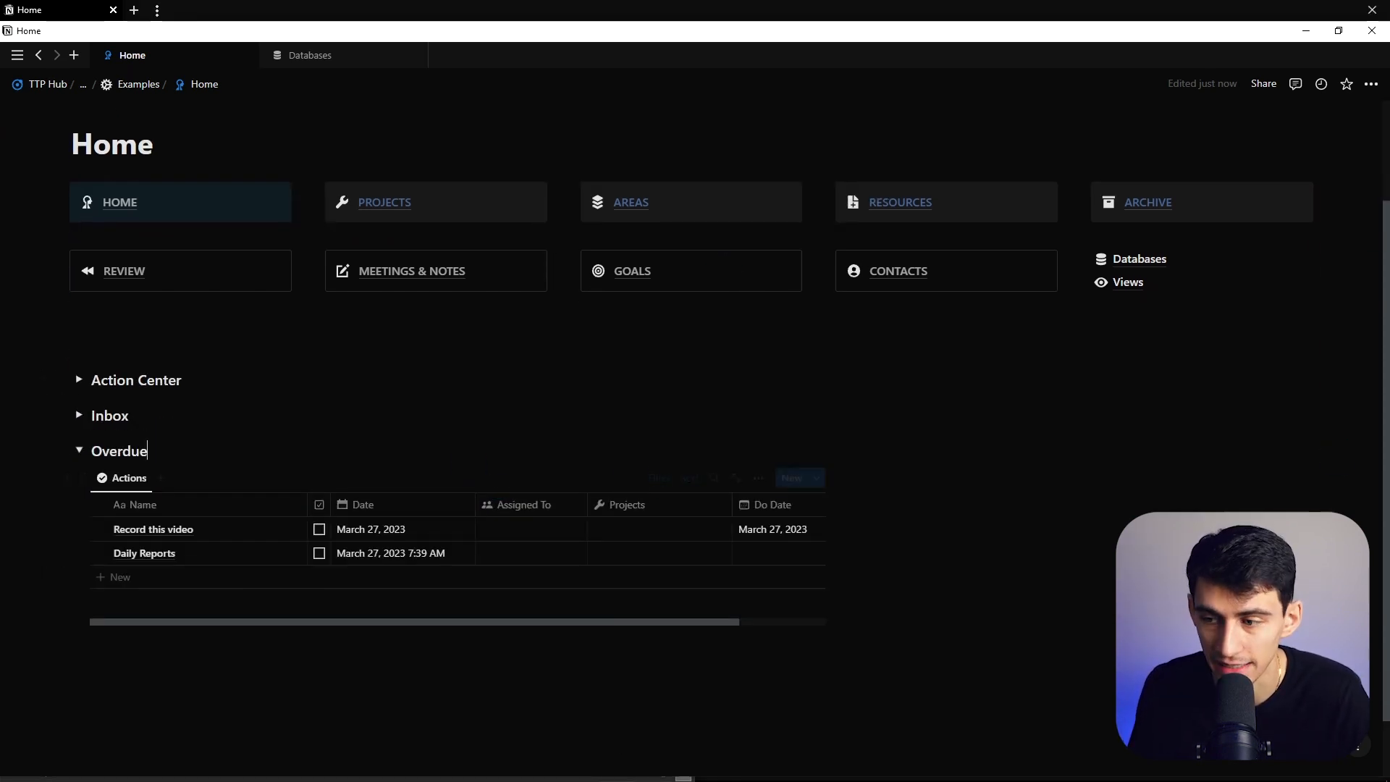
left_click(123, 476)
left_click(142, 527)
type("Tasks")
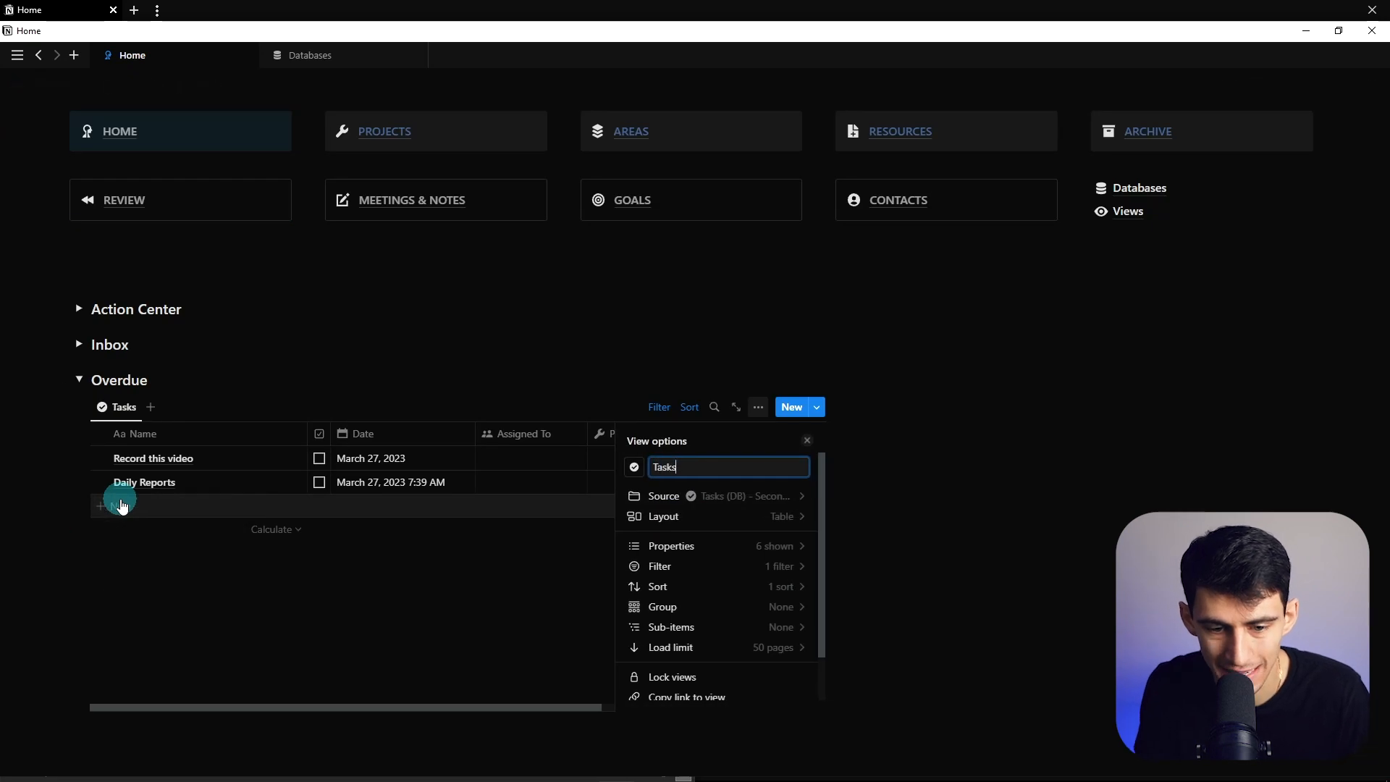
- Change the Do Date rule in the Overdue Tasks view's first filter group to Is before Today
left_click(656, 566)
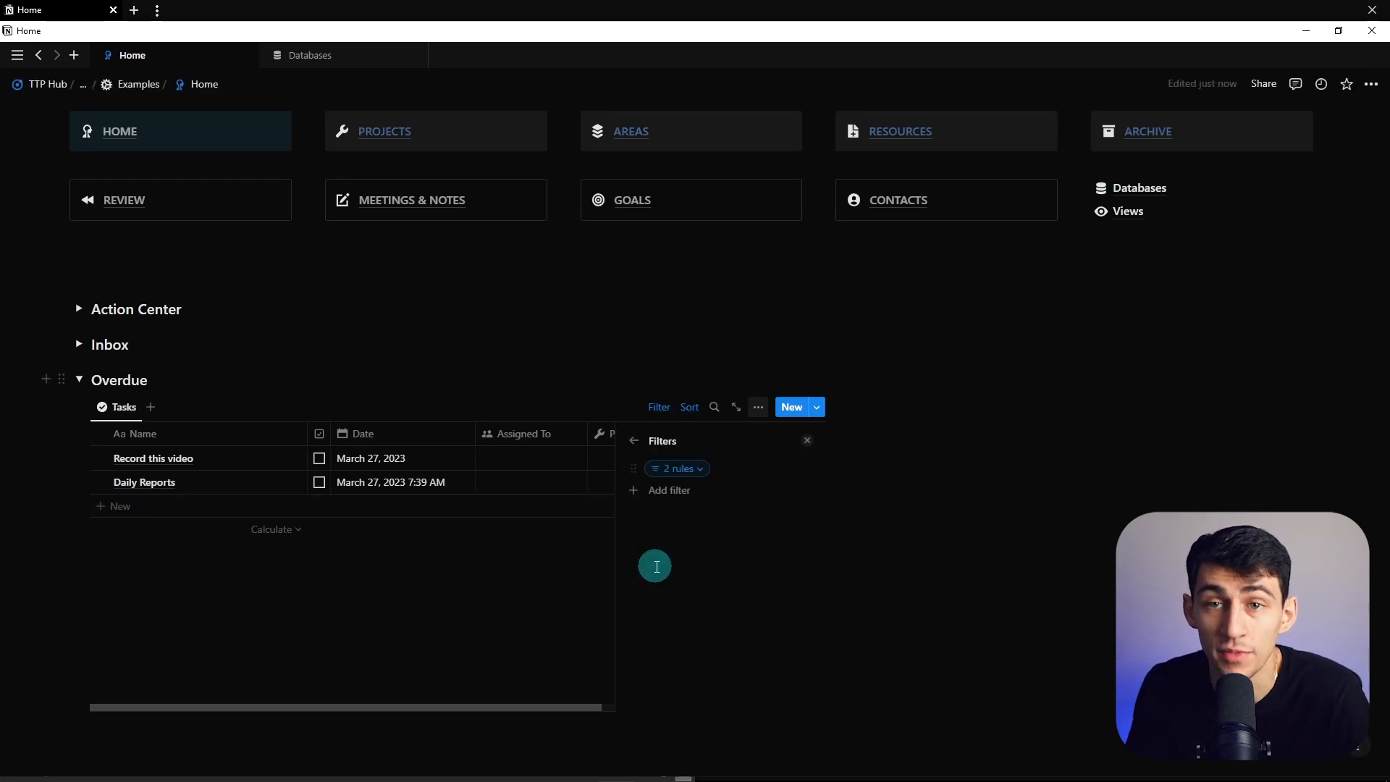
left_click(691, 468)
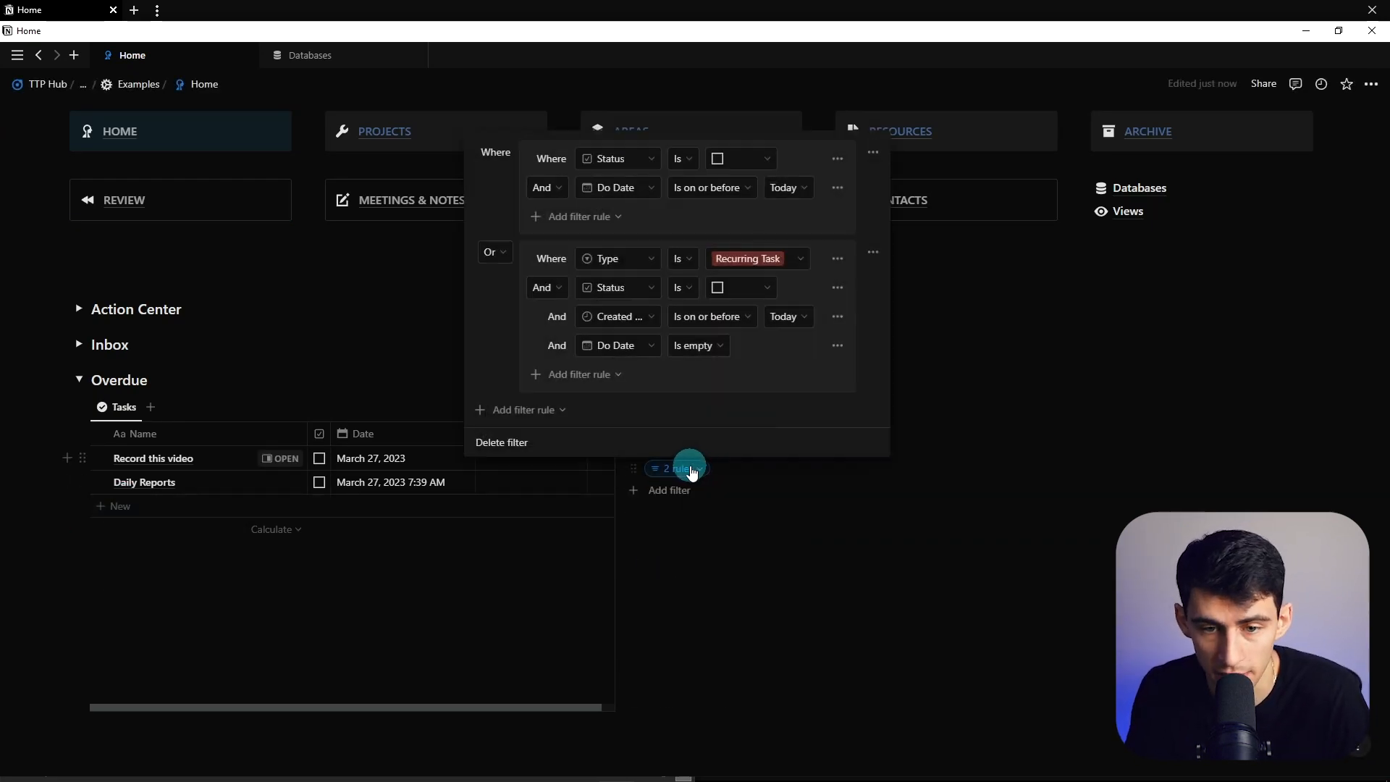
left_click(709, 197)
left_click(671, 233)
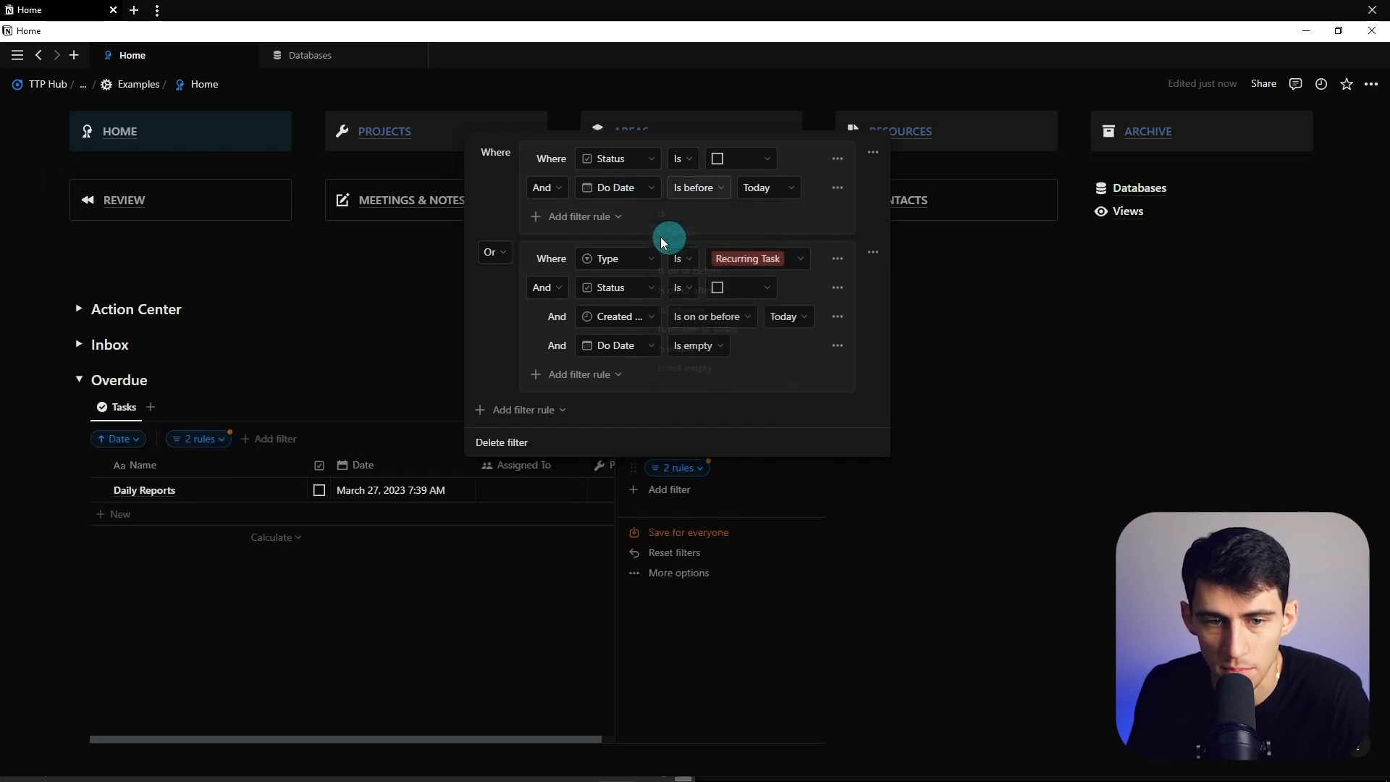
- Turn the Do Date is before Today rule into a group and add an Or rule for Due Date is before Today
left_click(836, 188)
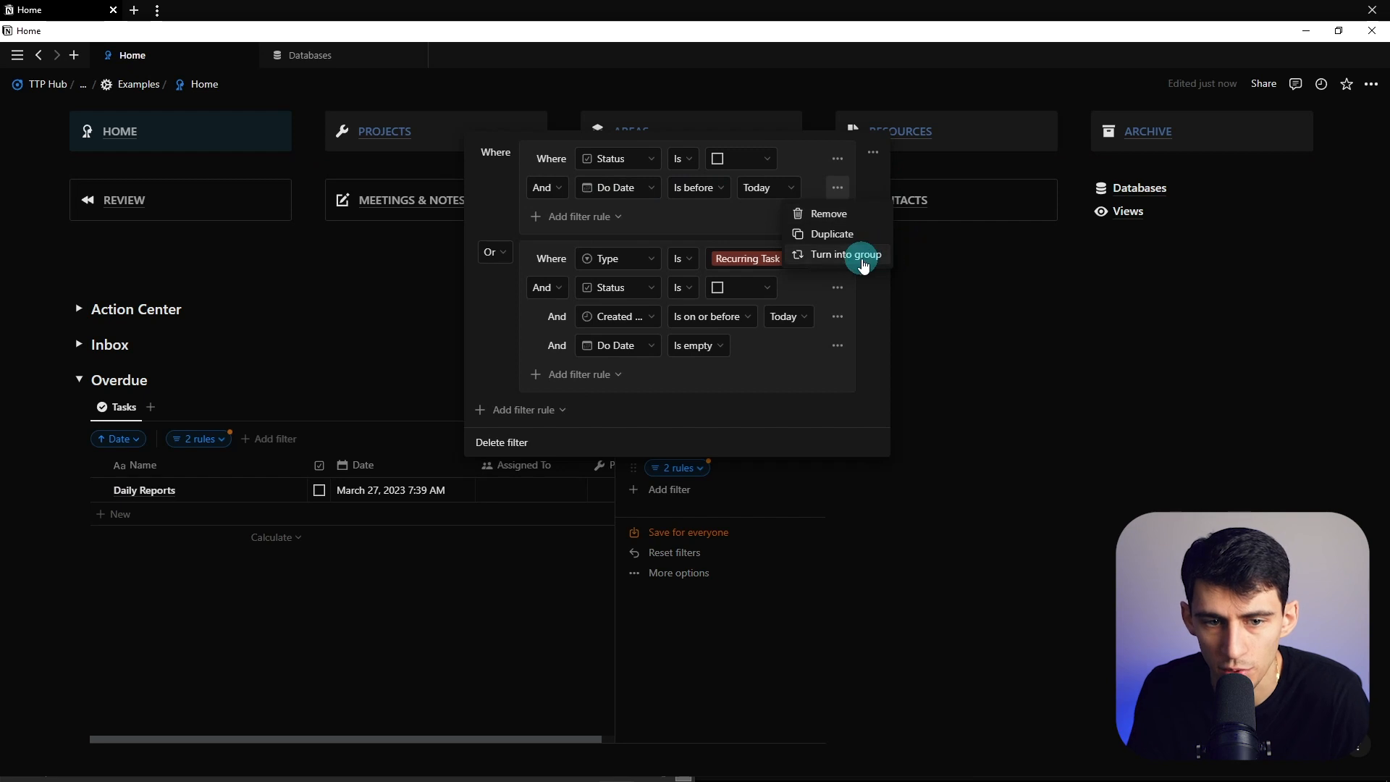
left_click(858, 255)
left_click(590, 195)
left_click(637, 195)
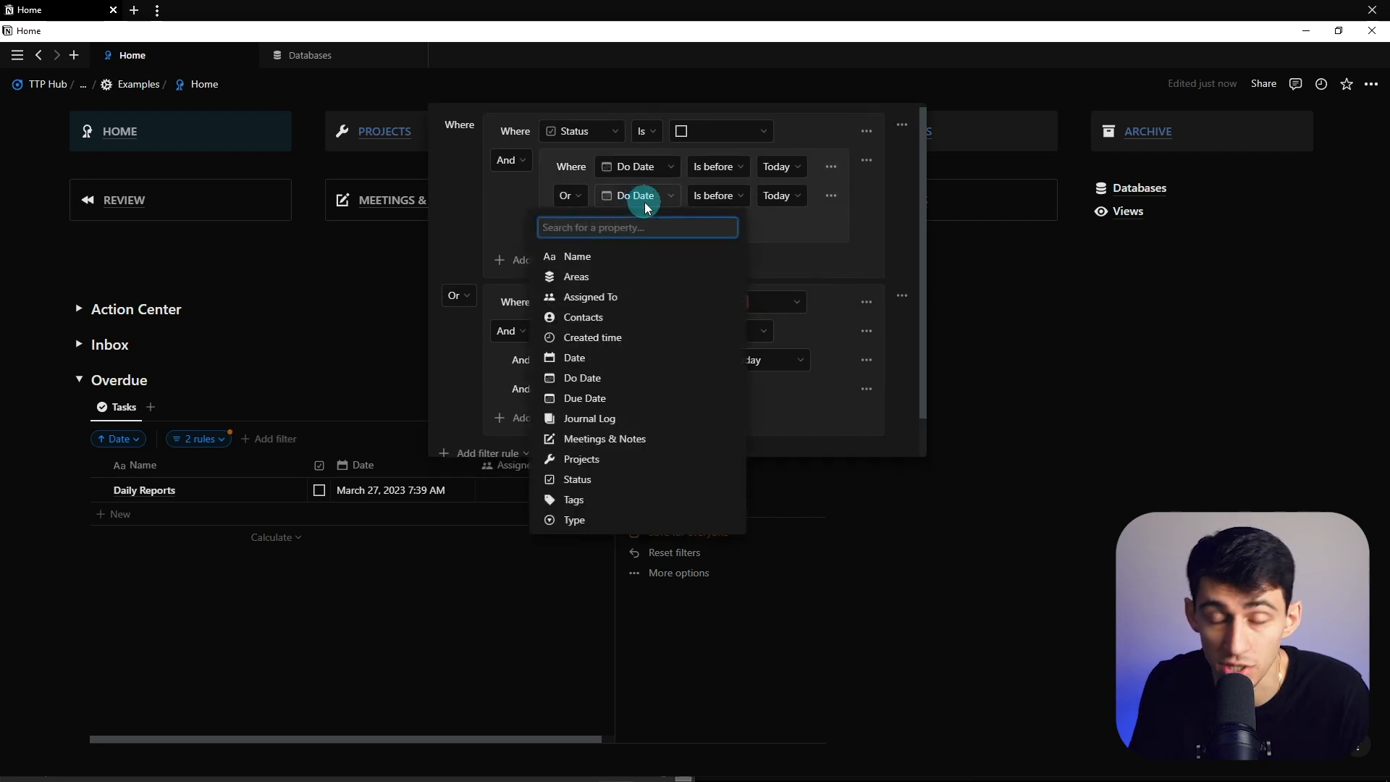
type("due")
key("Return")
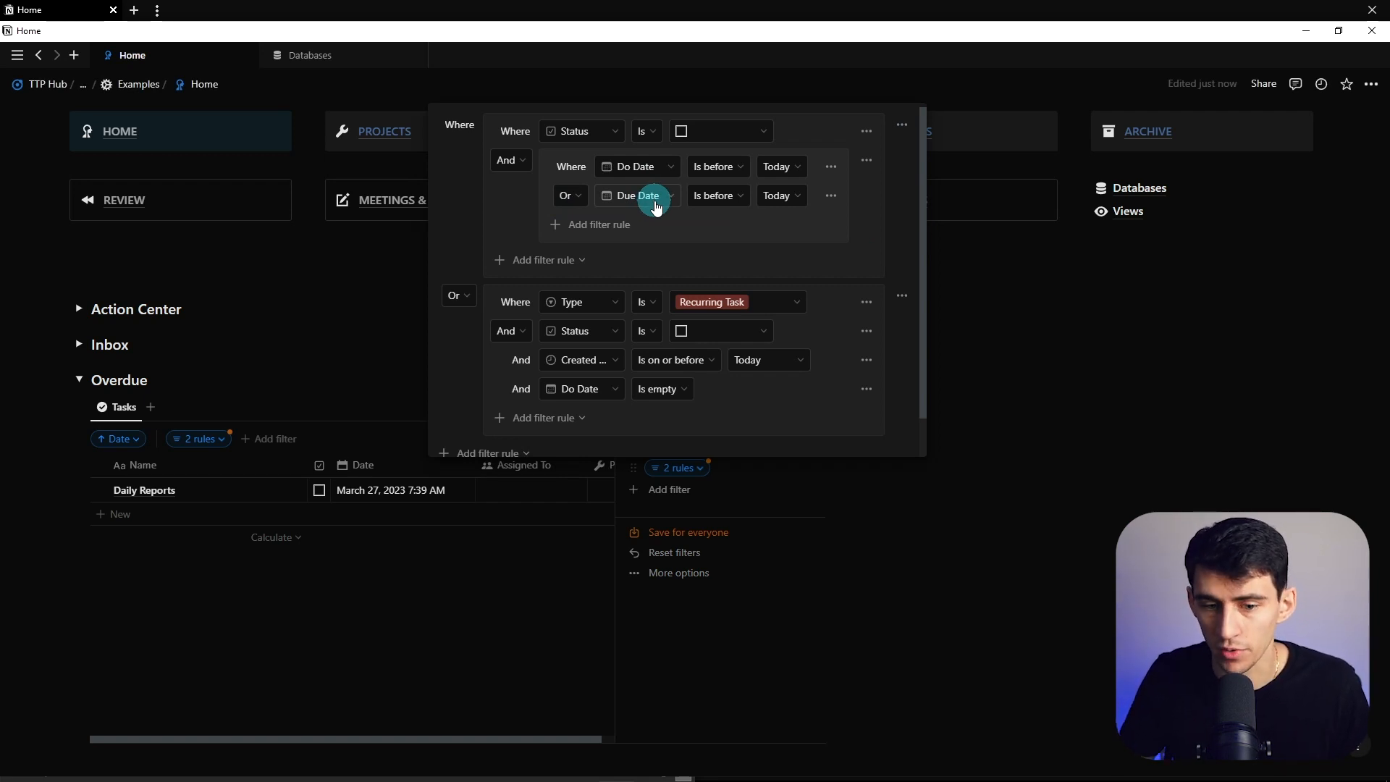
- Set the Created time rule in the Recurring Task filter group to Is before Today and save the filter for everyone
scroll(659, 211, "down", 1)
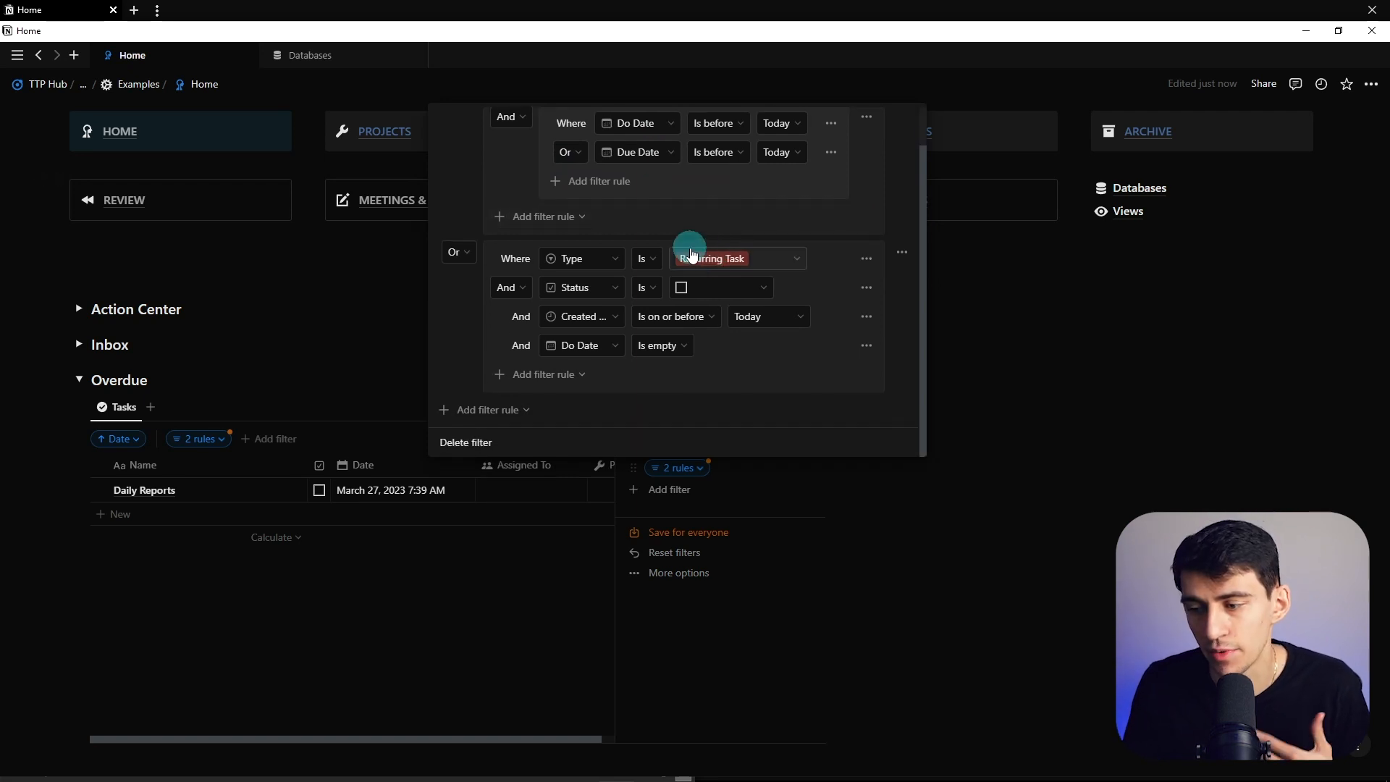
left_click(666, 316)
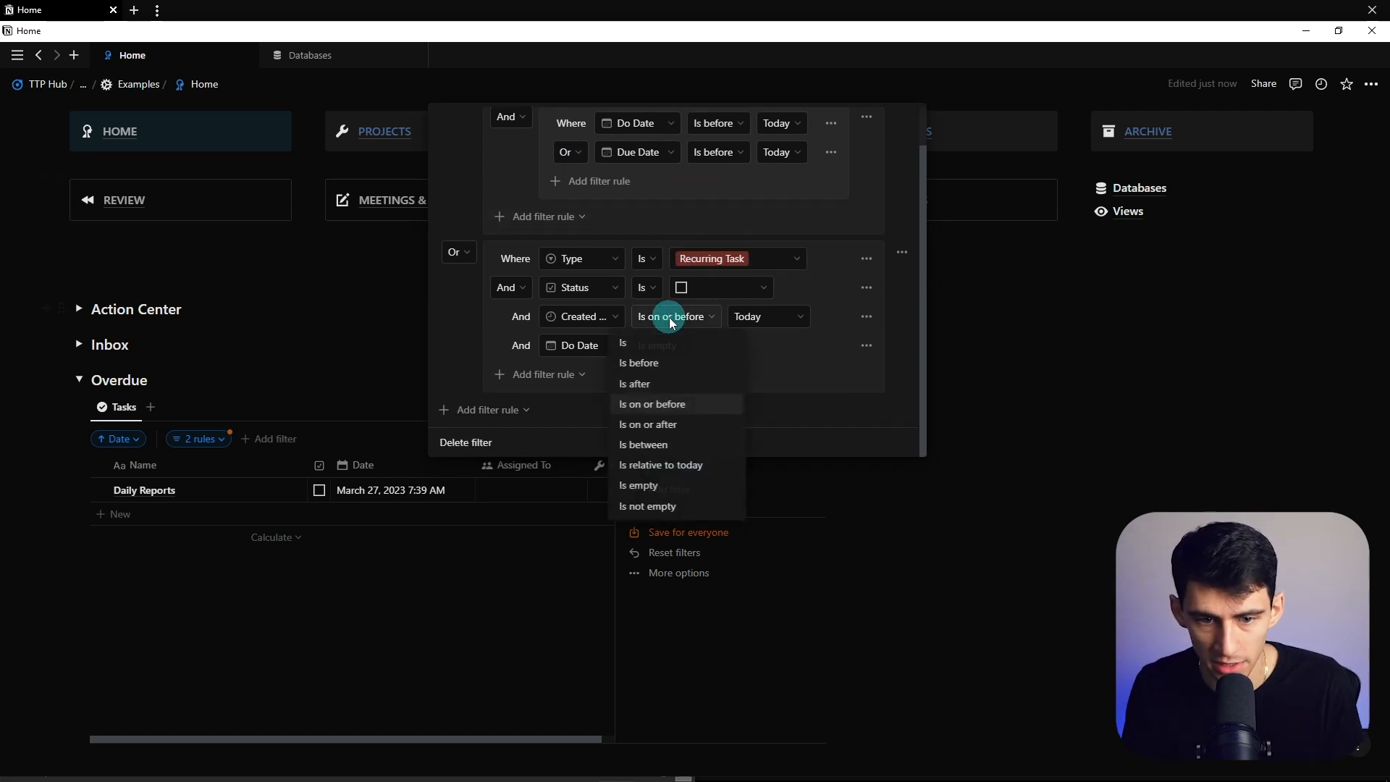
left_click(636, 361)
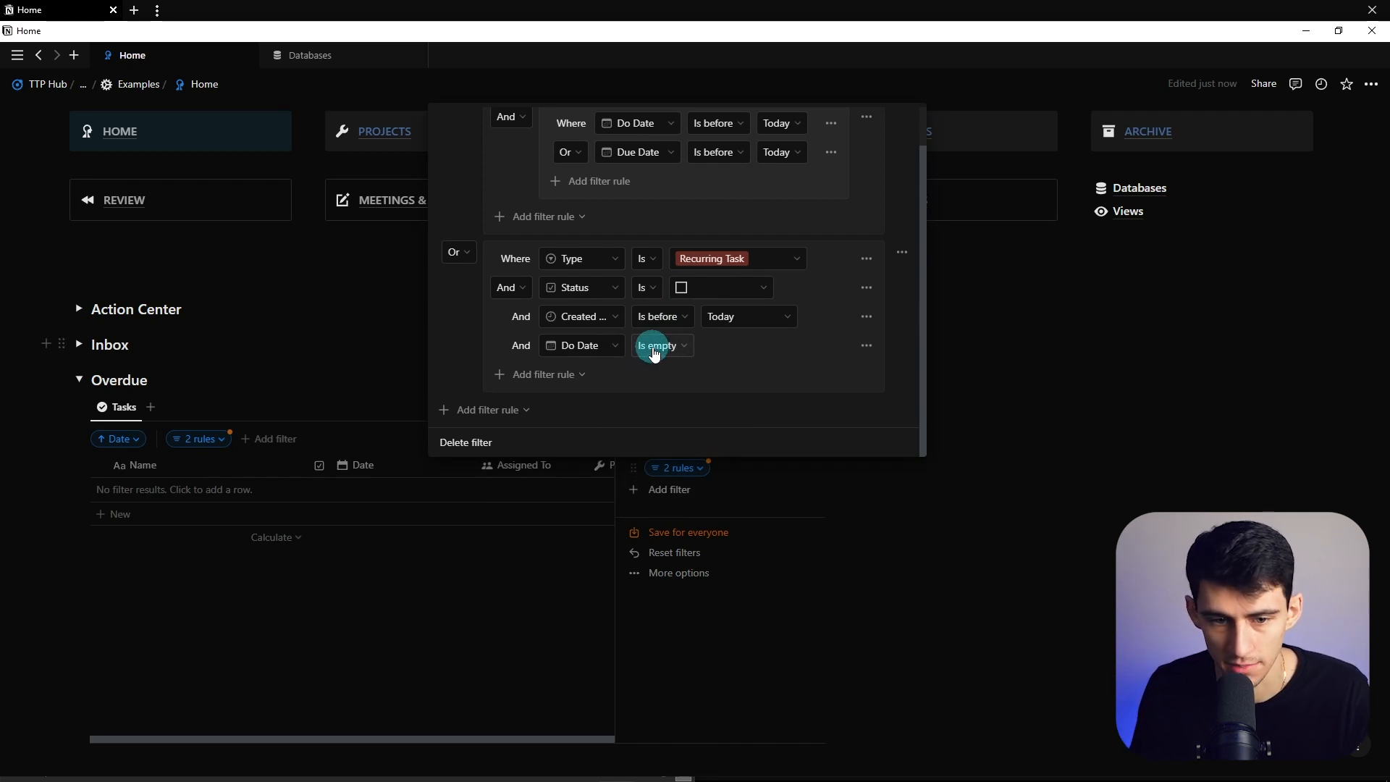
left_click(224, 519)
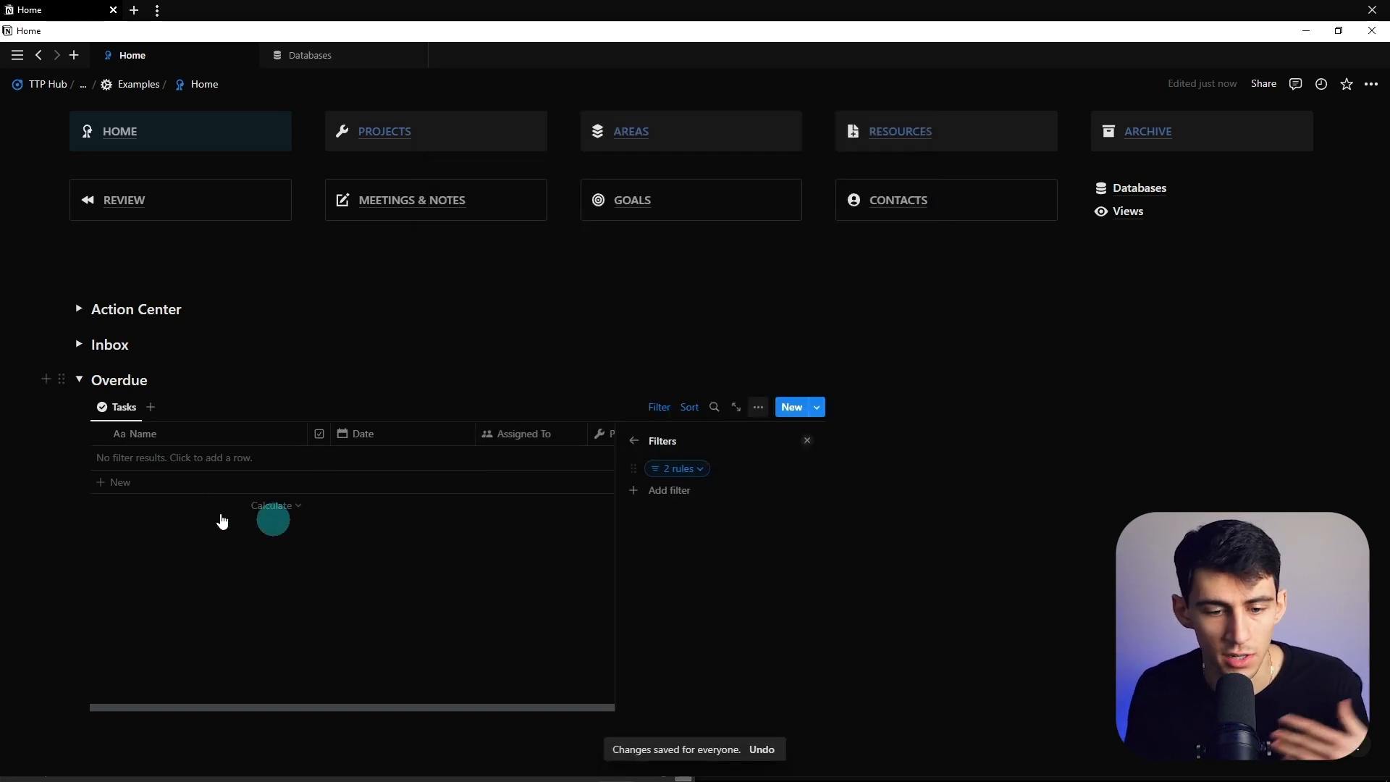
- Add a task named Buy Mom Flowers to the Overdue section's Tasks view and collapse the Overdue toggle
left_click(224, 486)
type("Buy Mom")
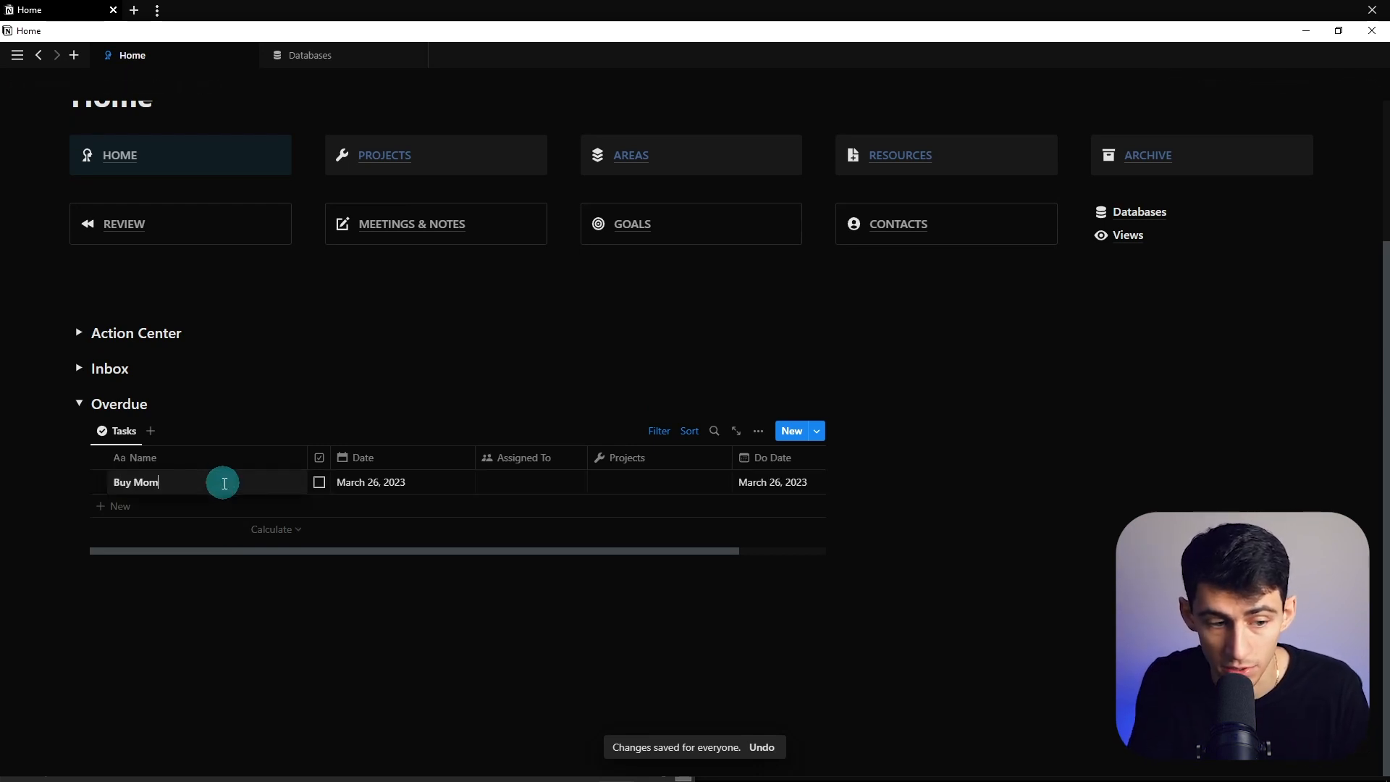
type(" Flowers")
key("Escape")
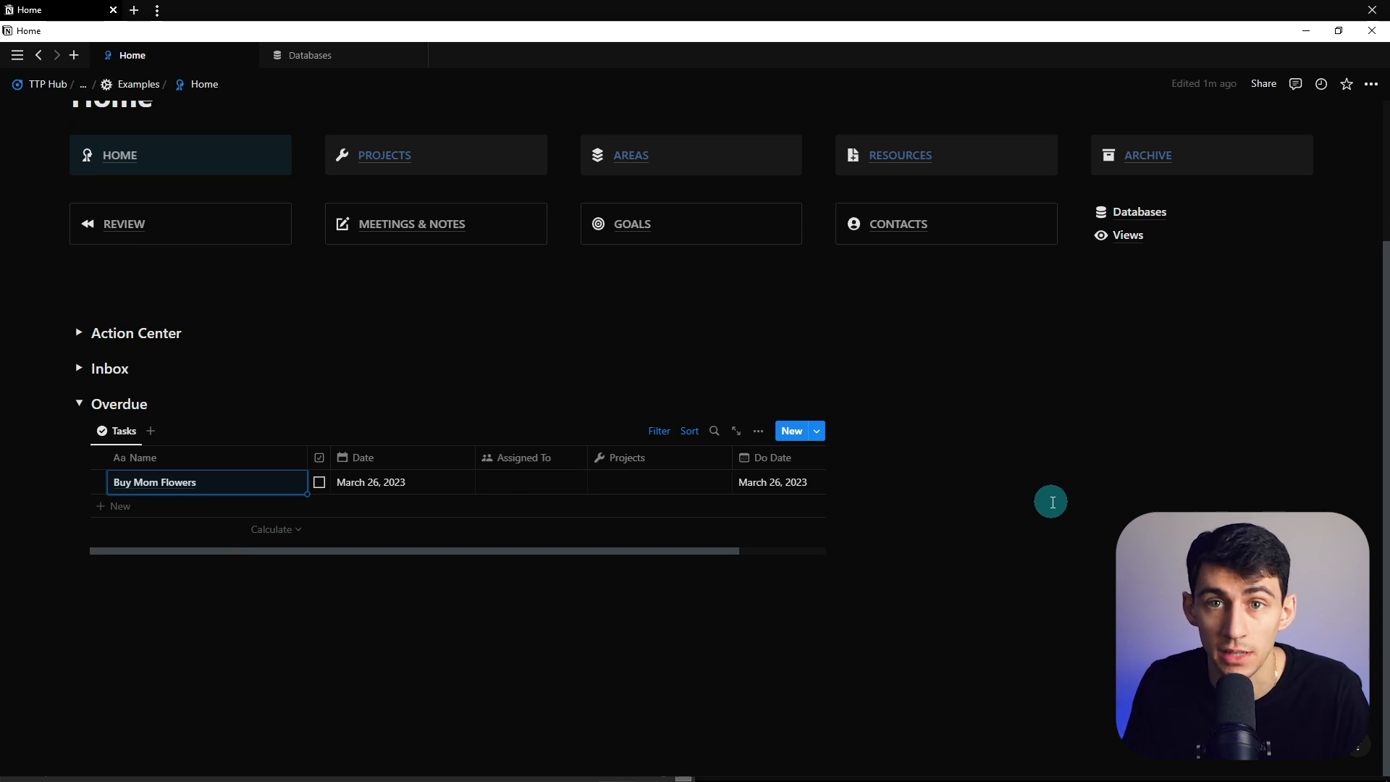
left_click(77, 403)
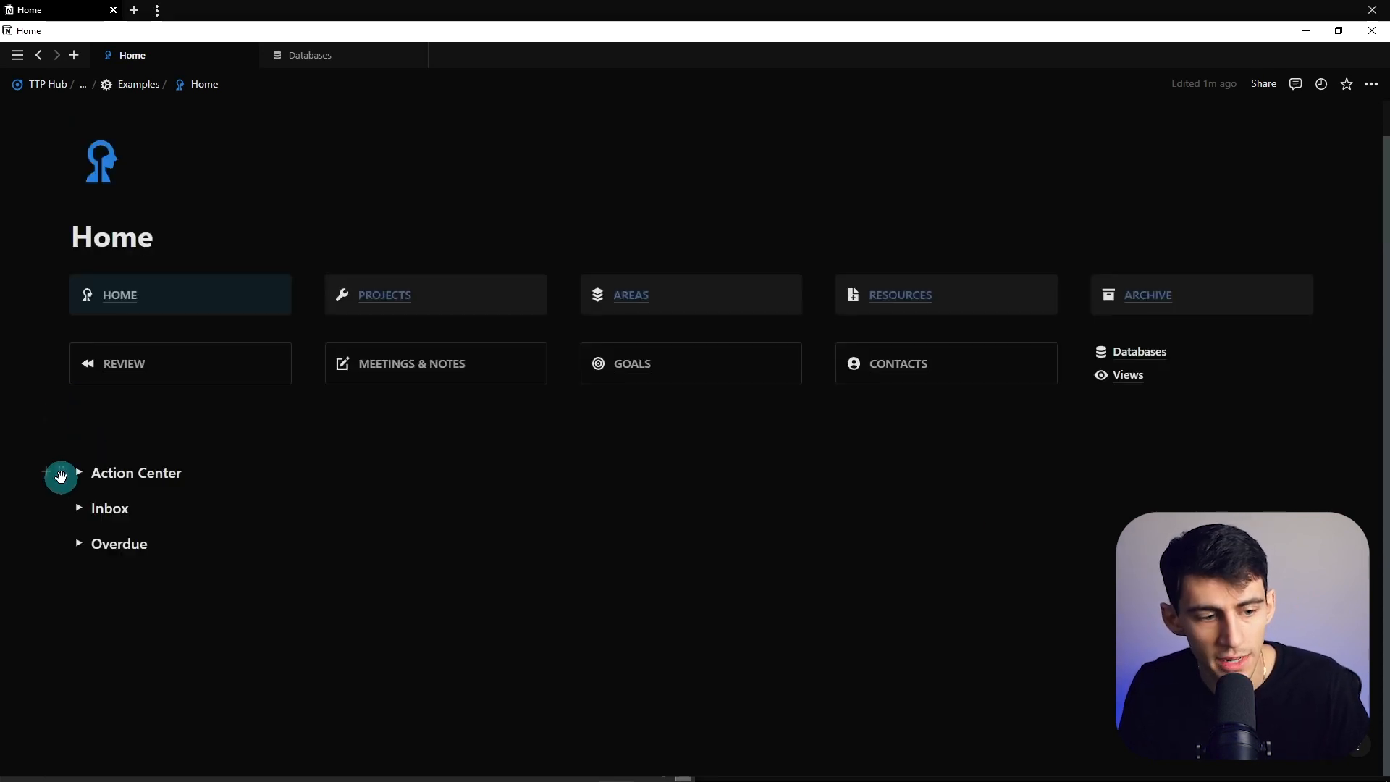
- Review the task lists under the Action Center, Inbox and Overdue toggles by expanding and collapsing each section
left_click(72, 475)
scroll(108, 483, "down", 1)
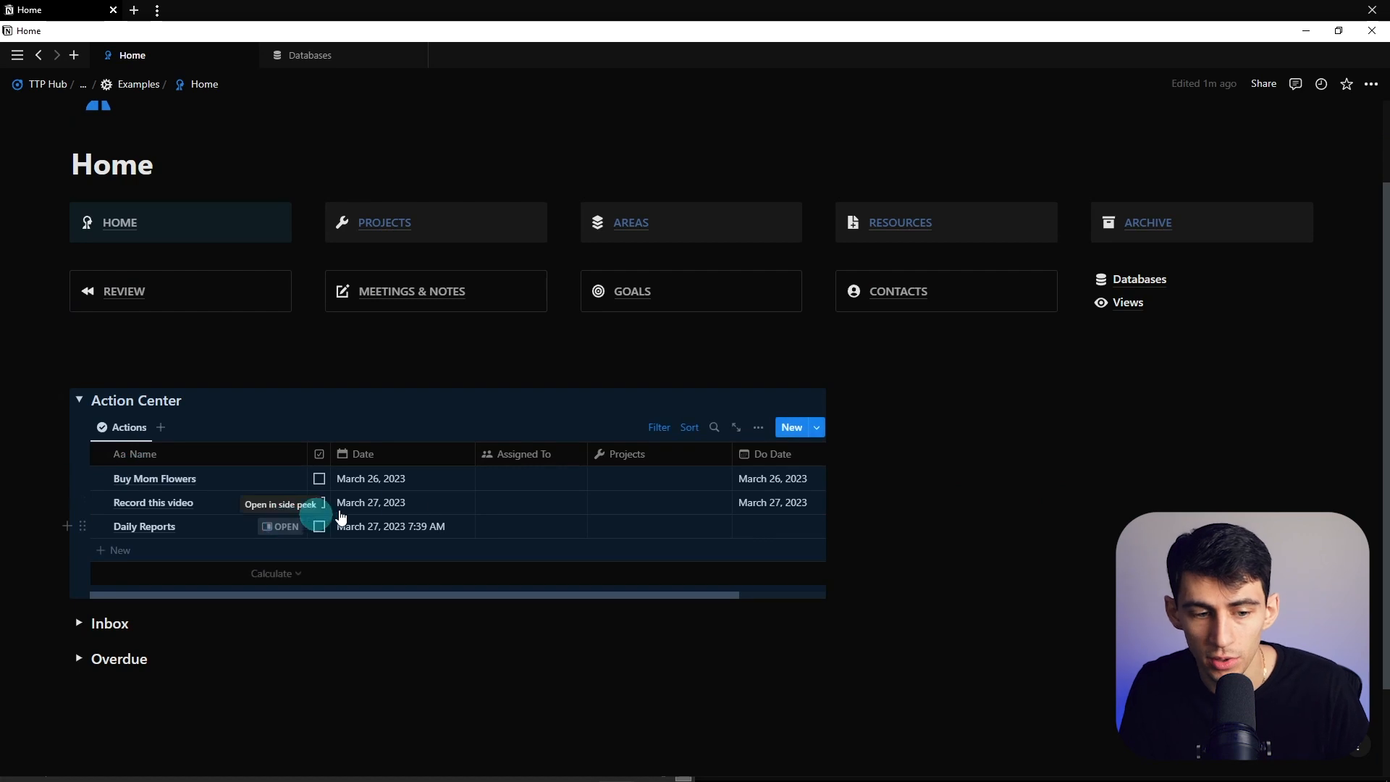
left_click(78, 400)
left_click(80, 507)
scroll(109, 521, "down", 1)
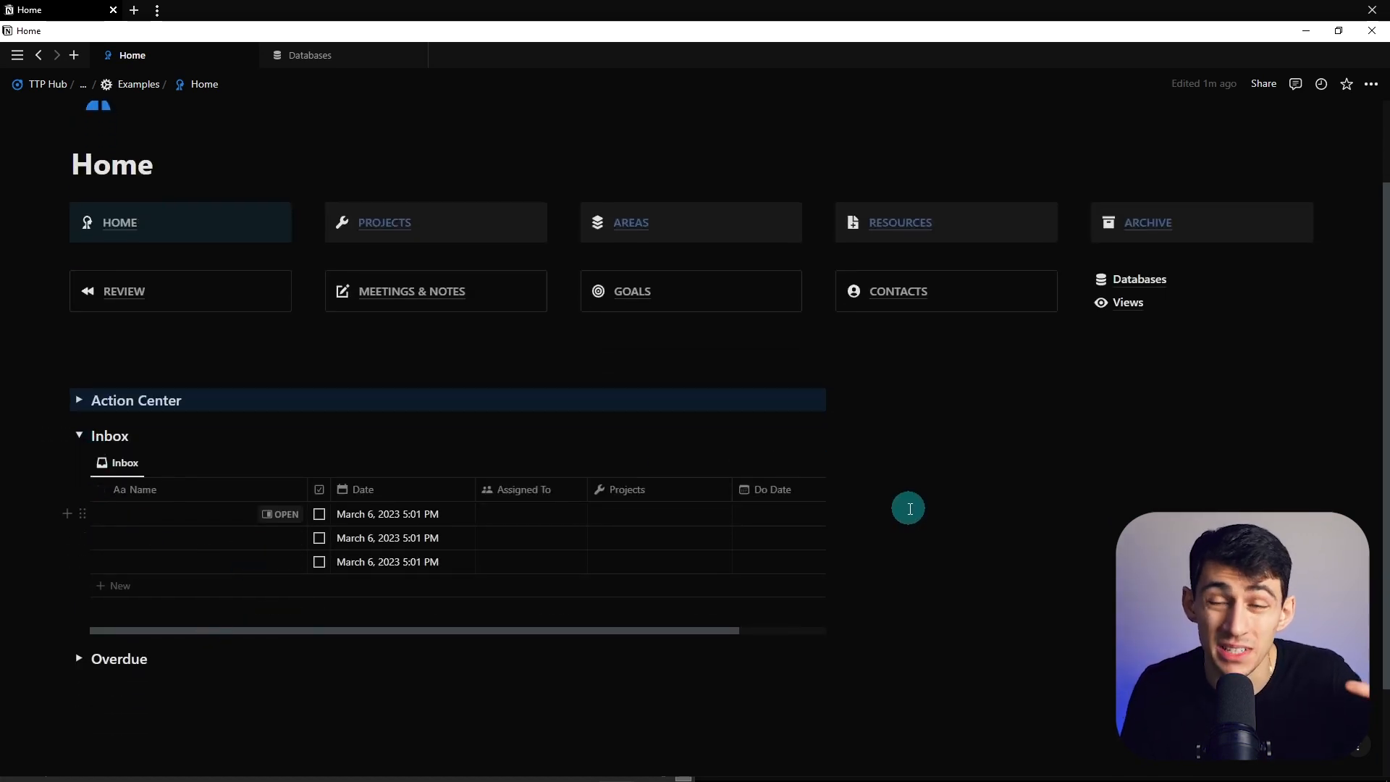
left_click(79, 658)
scroll(155, 562, "down", 1)
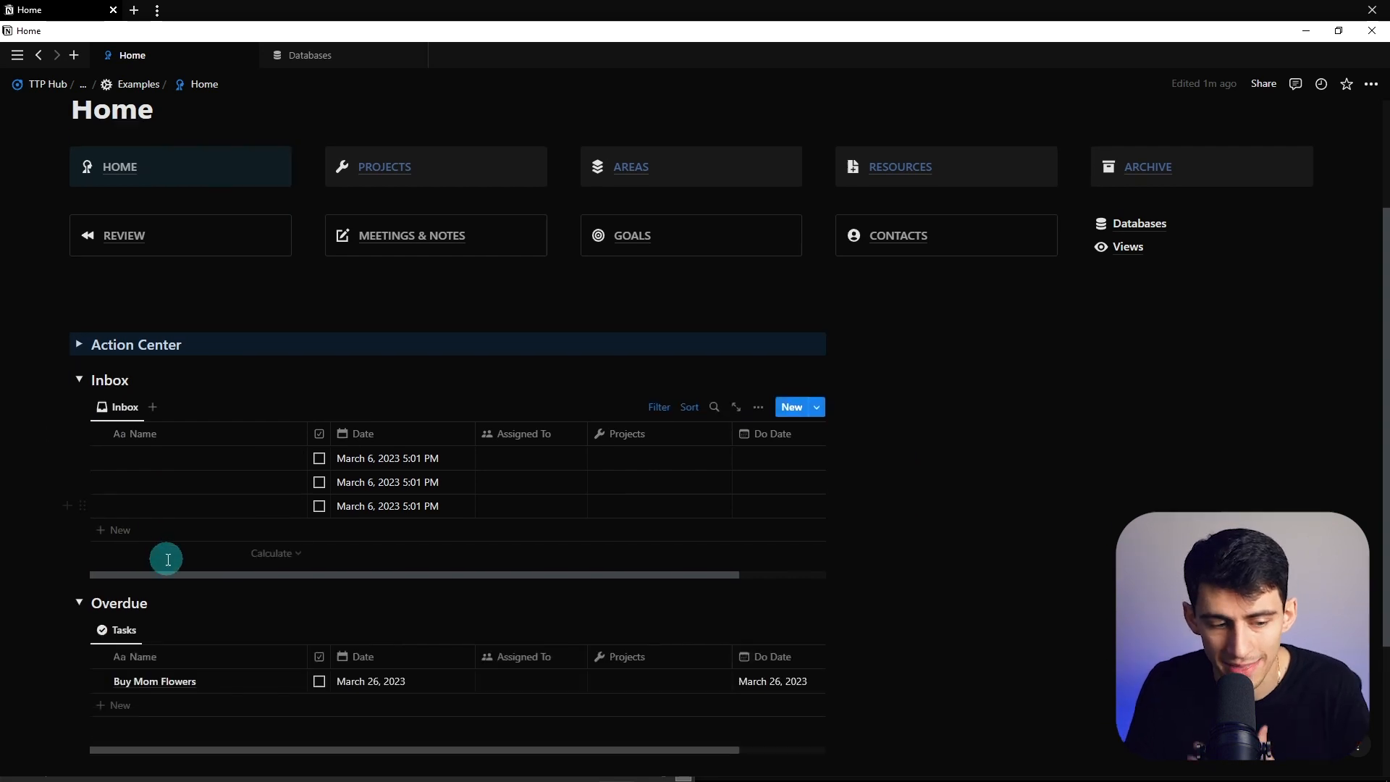
scroll(723, 571, "down", 1)
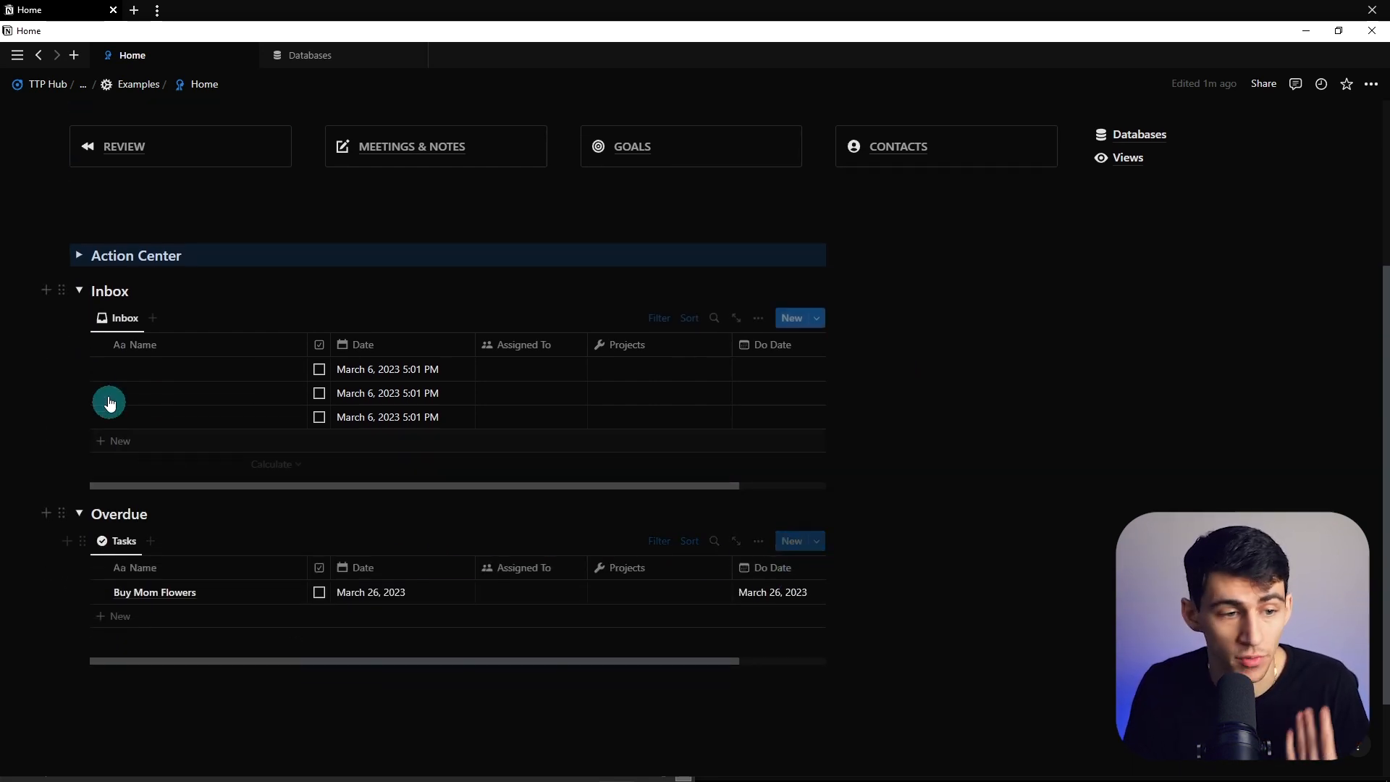
left_click(79, 513)
left_click(79, 285)
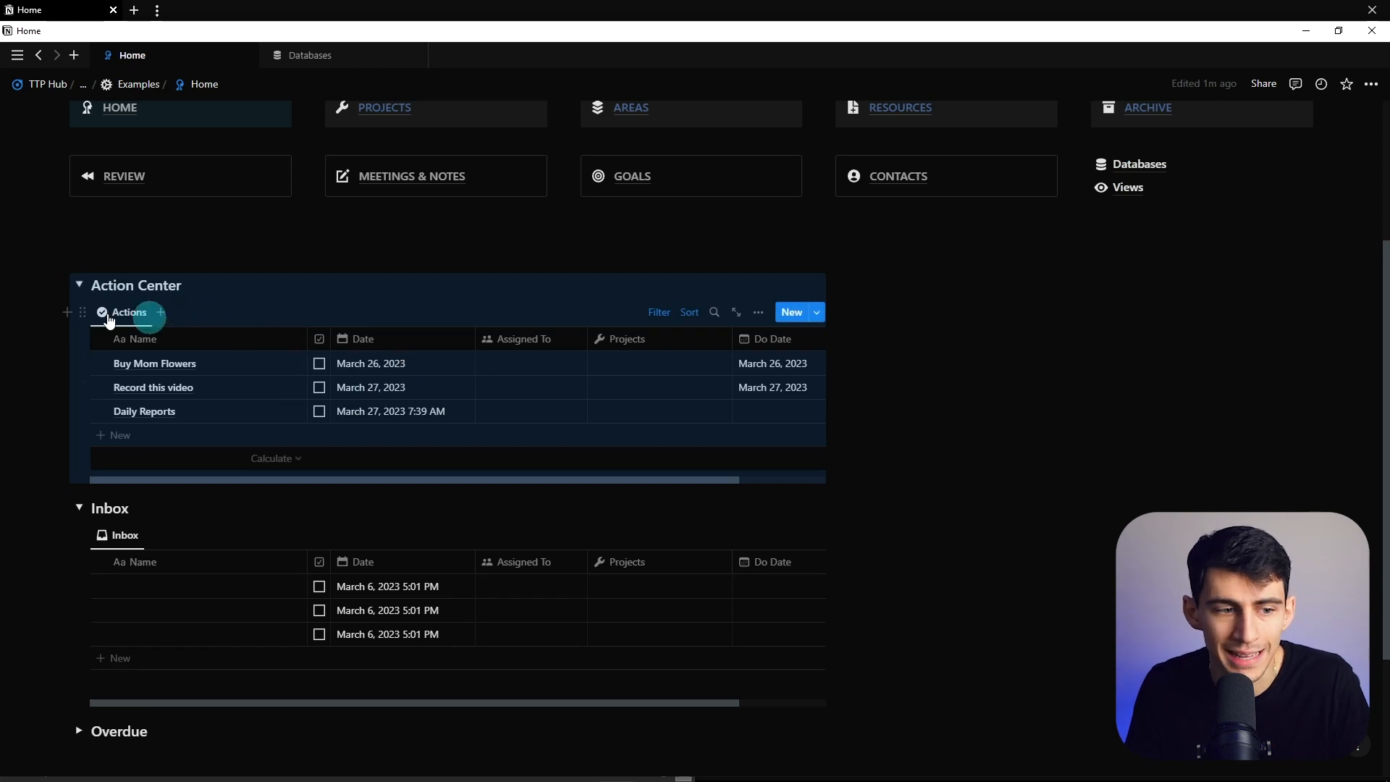
left_click(79, 285)
left_click(80, 544)
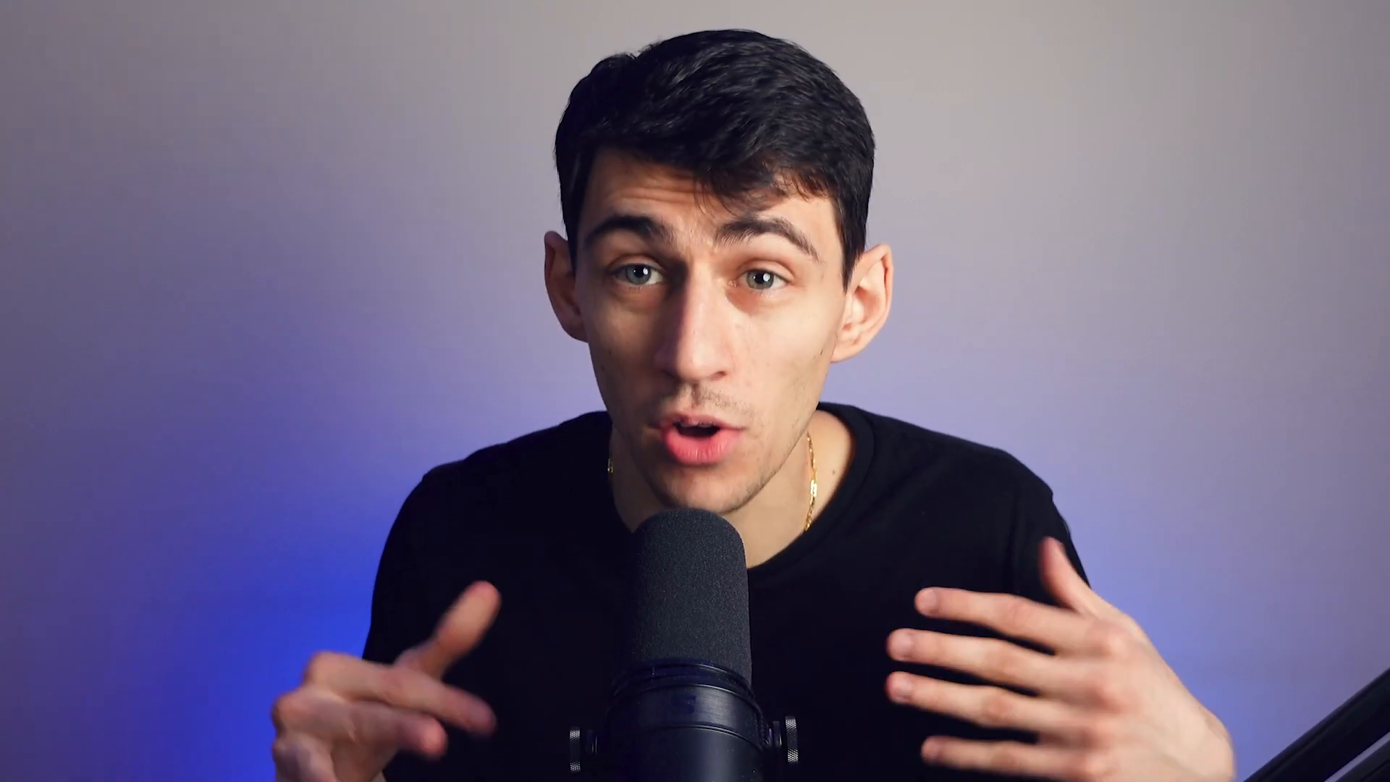